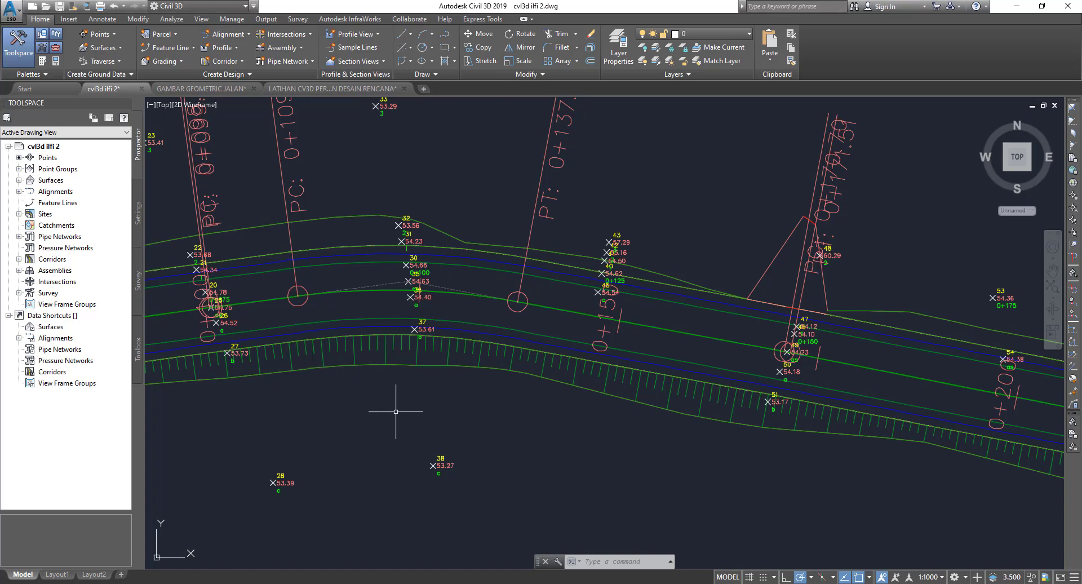
Pan and zoom along the winding road to inspect its red-hatched slopes and stations
{"action": "scroll", "coordinate": [394, 418], "scroll_direction": "down", "scroll_amount": 2}
{"action": "middle_click_drag", "start_coordinate": [354, 393], "coordinate": [464, 358]}
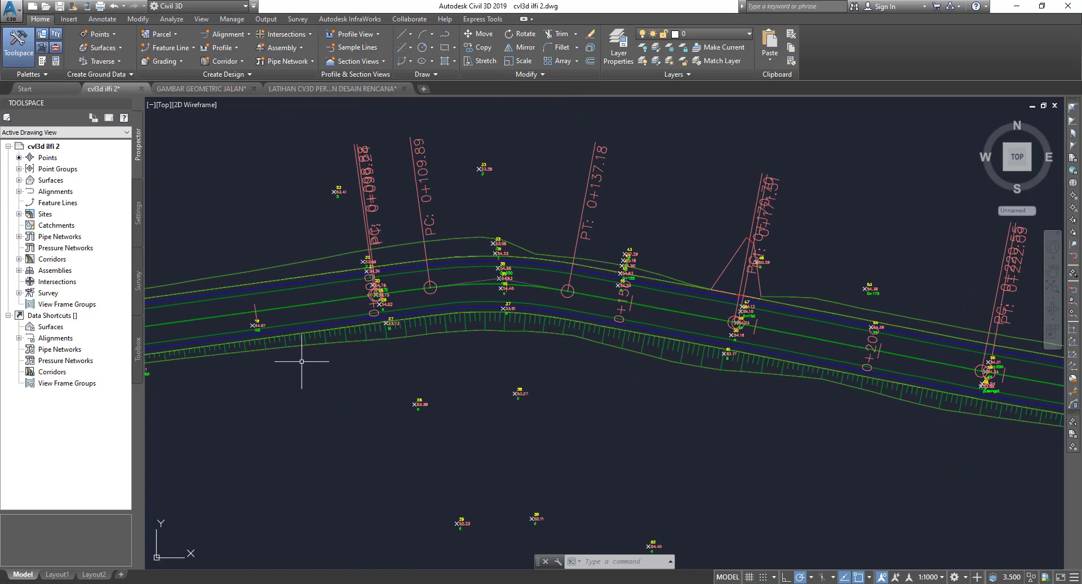
{"action": "scroll", "coordinate": [525, 335], "scroll_direction": "down", "scroll_amount": 2}
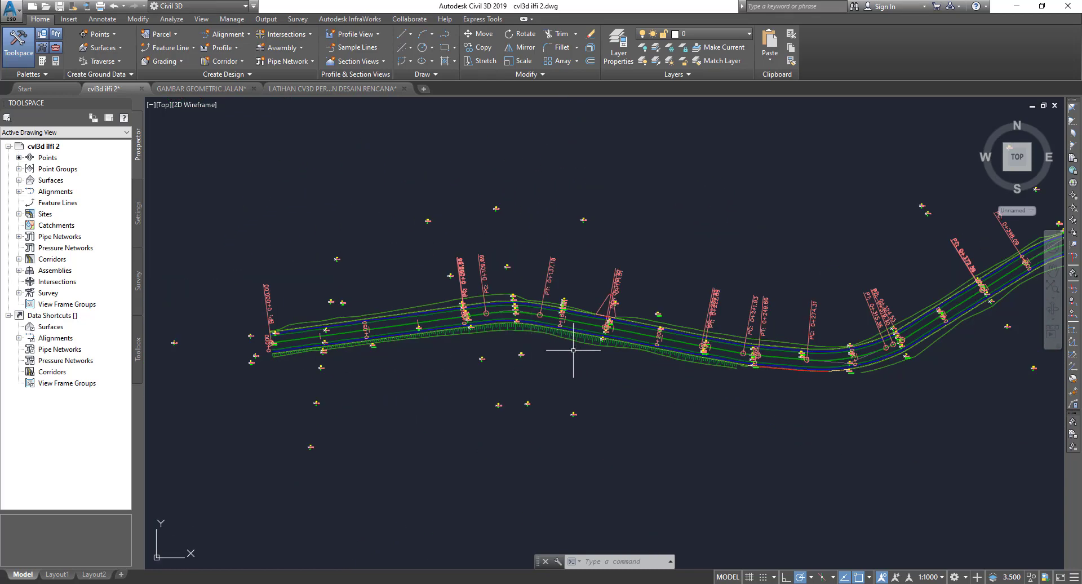
{"action": "middle_click_drag", "start_coordinate": [573, 355], "coordinate": [520, 353]}
{"action": "middle_click_drag", "start_coordinate": [647, 370], "coordinate": [410, 342]}
{"action": "scroll", "coordinate": [659, 307], "scroll_direction": "down", "scroll_amount": 2}
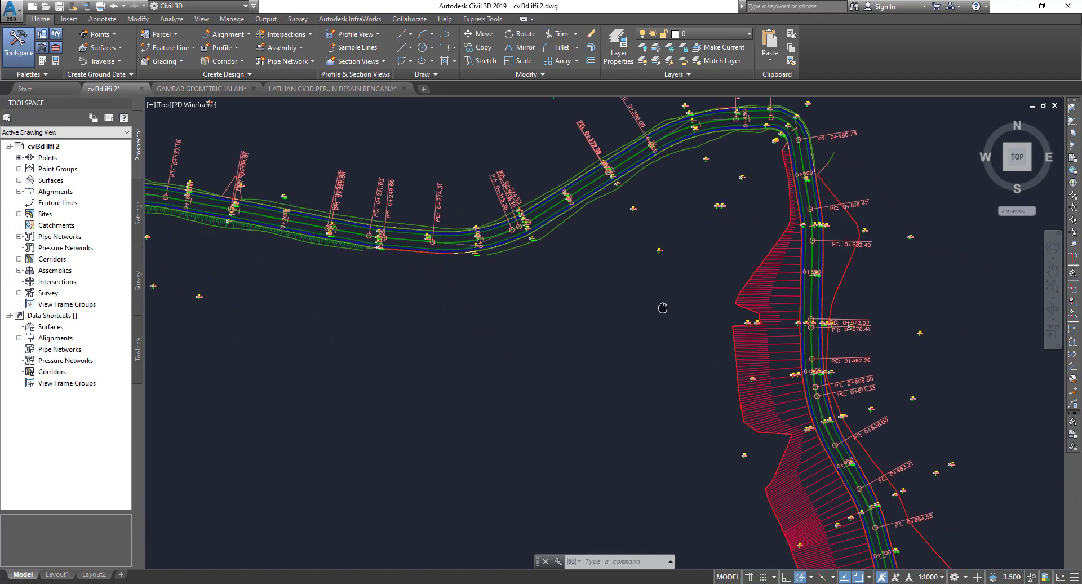
{"action": "scroll", "coordinate": [681, 287], "scroll_direction": "down", "scroll_amount": 1}
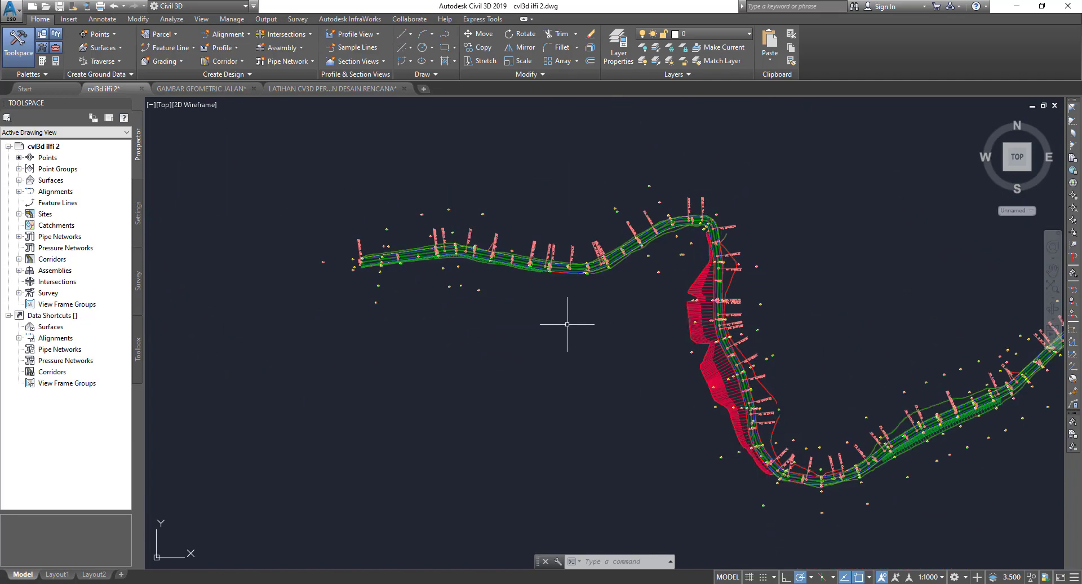
{"action": "scroll", "coordinate": [375, 241], "scroll_direction": "up", "scroll_amount": 3}
{"action": "scroll", "coordinate": [357, 239], "scroll_direction": "up", "scroll_amount": 3}
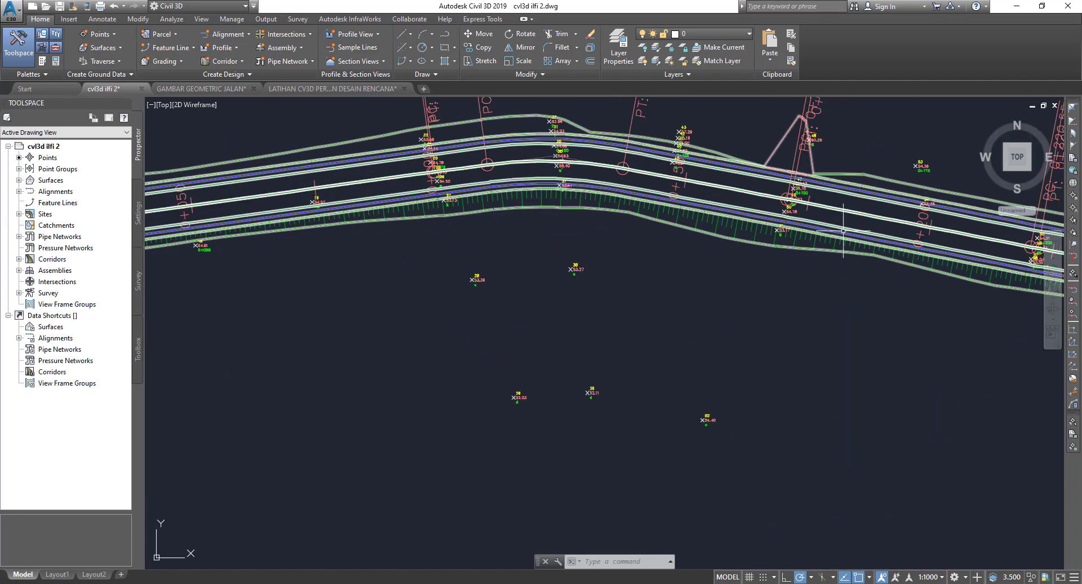
{"action": "scroll", "coordinate": [301, 226], "scroll_direction": "down", "scroll_amount": 2}
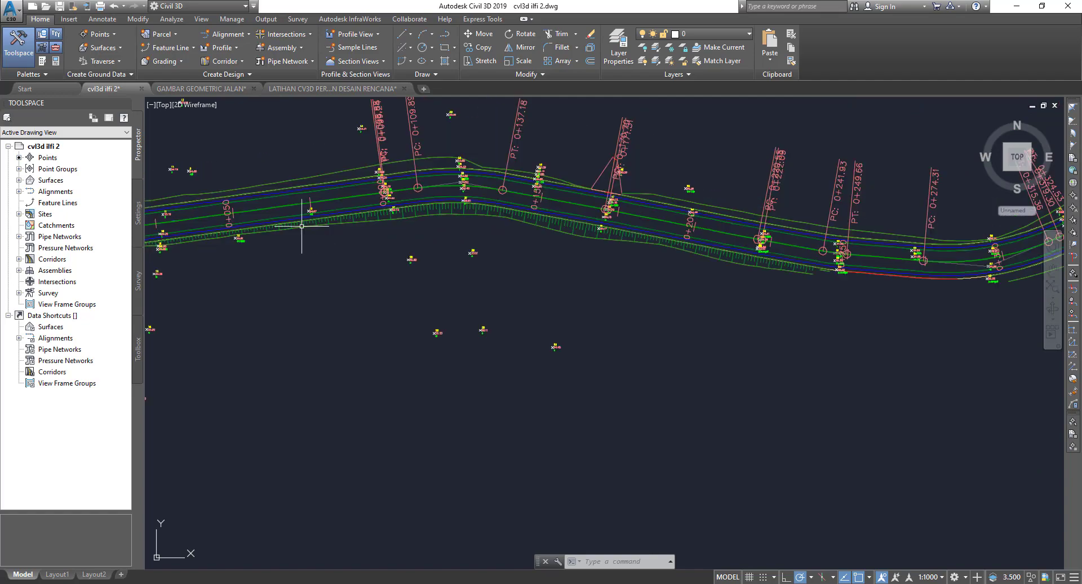
{"action": "scroll", "coordinate": [338, 224], "scroll_direction": "up", "scroll_amount": 3}
{"action": "scroll", "coordinate": [687, 208], "scroll_direction": "up", "scroll_amount": 3}
{"action": "scroll", "coordinate": [420, 174], "scroll_direction": "down", "scroll_amount": 3}
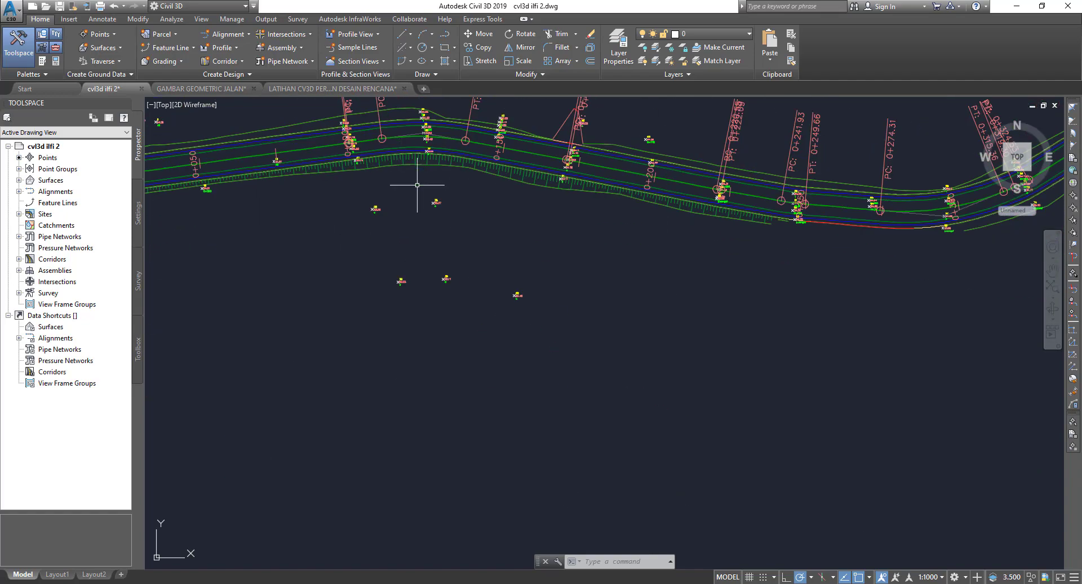
{"action": "scroll", "coordinate": [783, 300], "scroll_direction": "down", "scroll_amount": 3}
{"action": "scroll", "coordinate": [696, 362], "scroll_direction": "down", "scroll_amount": 3}
{"action": "scroll", "coordinate": [696, 362], "scroll_direction": "up", "scroll_amount": 1}
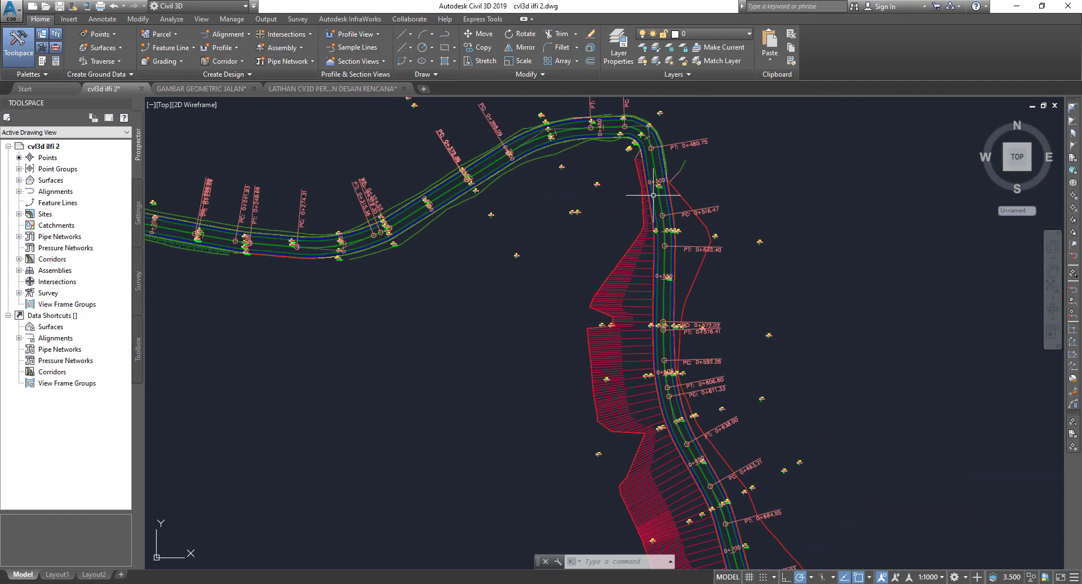
{"action": "scroll", "coordinate": [653, 447], "scroll_direction": "up", "scroll_amount": 2}
{"action": "middle_click_drag", "start_coordinate": [601, 300], "coordinate": [547, 193]}
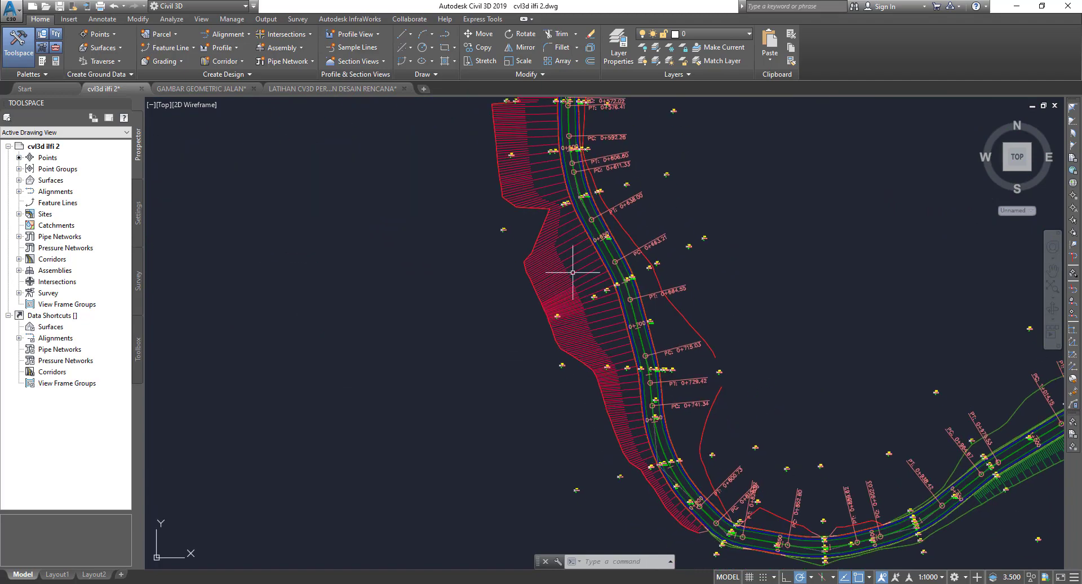
{"action": "scroll", "coordinate": [529, 191], "scroll_direction": "up", "scroll_amount": 2}
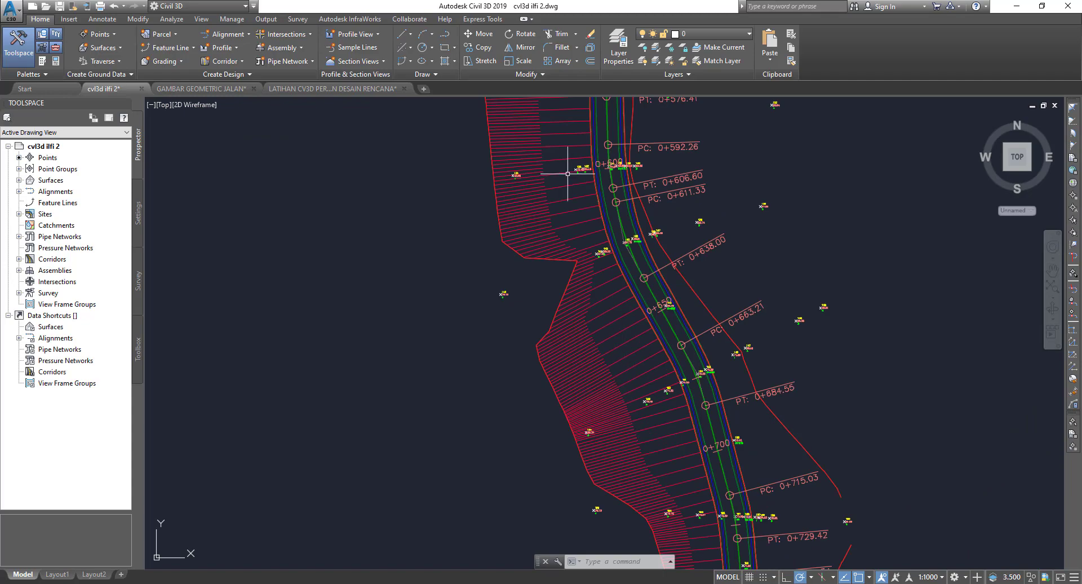
{"action": "scroll", "coordinate": [560, 169], "scroll_direction": "down", "scroll_amount": 2}
{"action": "scroll", "coordinate": [423, 308], "scroll_direction": "down", "scroll_amount": 2}
{"action": "scroll", "coordinate": [423, 308], "scroll_direction": "up", "scroll_amount": 2}
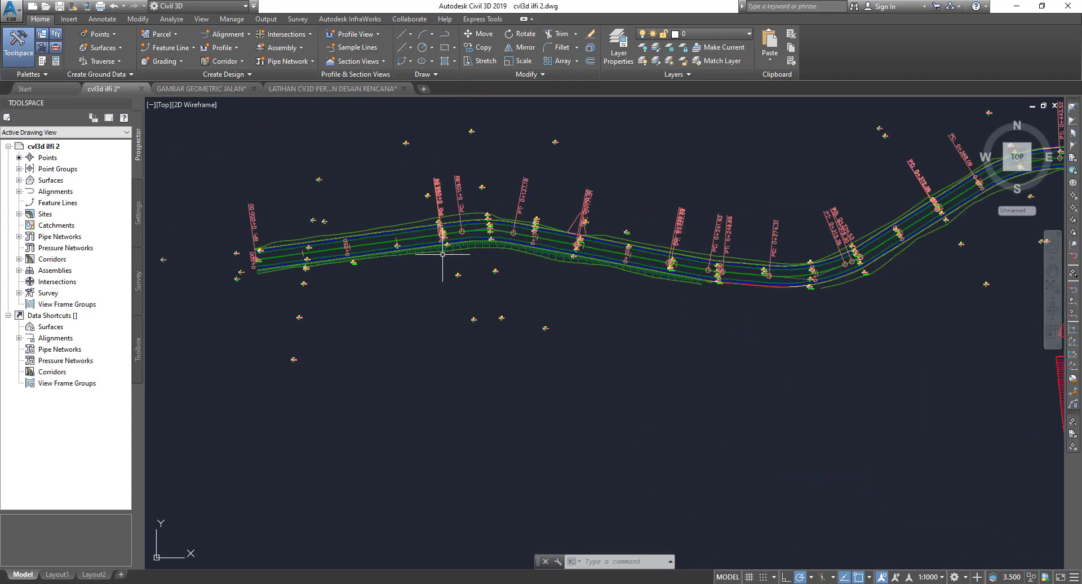
{"action": "scroll", "coordinate": [407, 256], "scroll_direction": "up", "scroll_amount": 2}
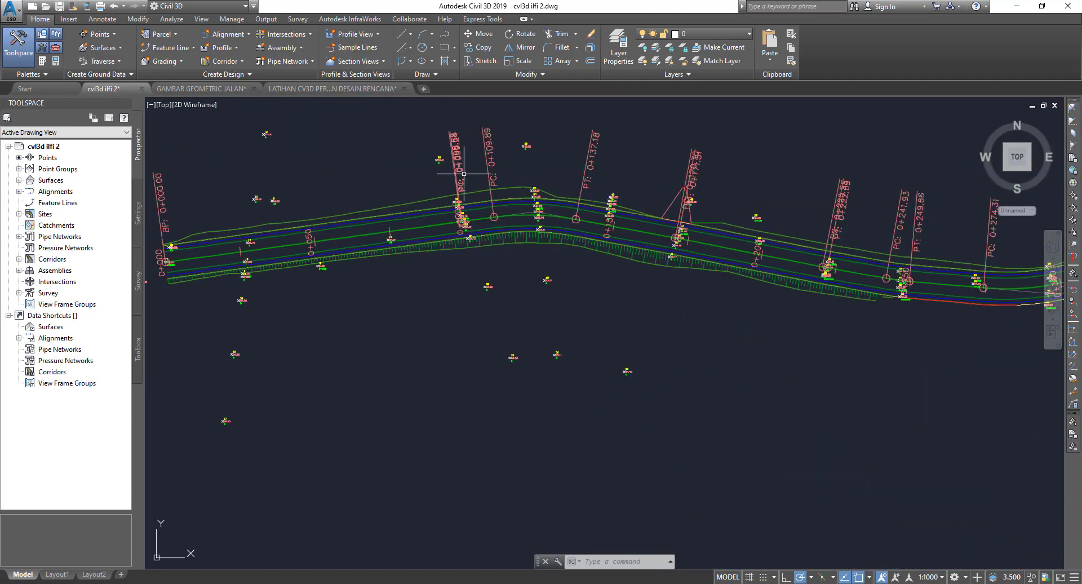
{"action": "scroll", "coordinate": [573, 235], "scroll_direction": "down", "scroll_amount": 2}
{"action": "scroll", "coordinate": [595, 231], "scroll_direction": "down", "scroll_amount": 3}
{"action": "middle_click_drag", "start_coordinate": [891, 364], "coordinate": [486, 361]}
{"action": "middle_click_drag", "start_coordinate": [634, 353], "coordinate": [459, 381]}
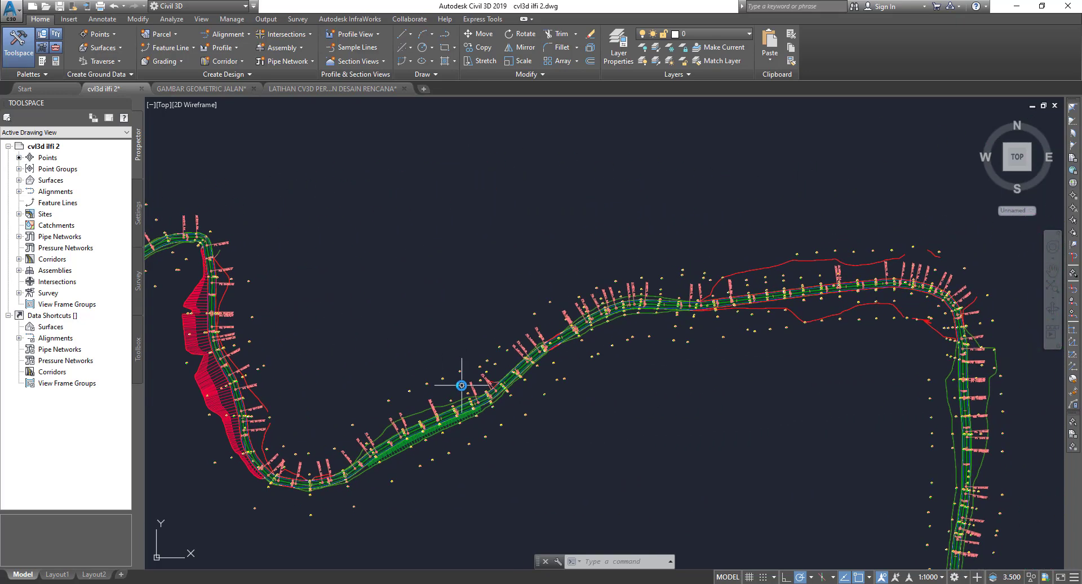
Switch to LATIHAN CV3D PERC JALAN DESAIN RENCANA and zoom around its corridor
{"action": "left_click", "coordinate": [303, 92]}
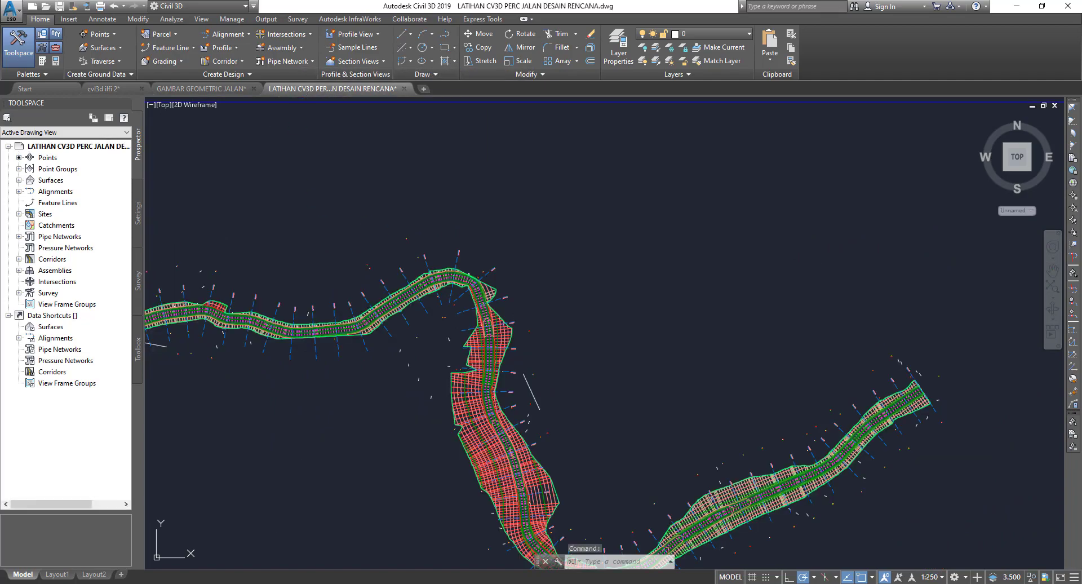
{"action": "middle_click_drag", "start_coordinate": [507, 289], "coordinate": [772, 231]}
{"action": "scroll", "coordinate": [524, 234], "scroll_direction": "up", "scroll_amount": 3}
{"action": "scroll", "coordinate": [564, 208], "scroll_direction": "up", "scroll_amount": 3}
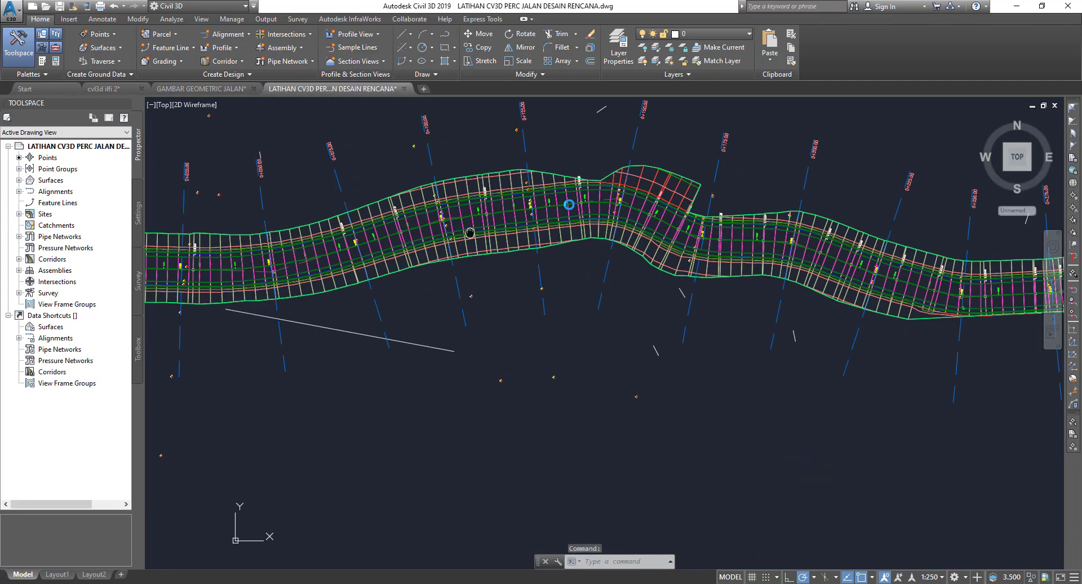
{"action": "scroll", "coordinate": [485, 214], "scroll_direction": "up", "scroll_amount": 3}
{"action": "scroll", "coordinate": [430, 219], "scroll_direction": "up", "scroll_amount": 2}
{"action": "scroll", "coordinate": [485, 446], "scroll_direction": "down", "scroll_amount": 3}
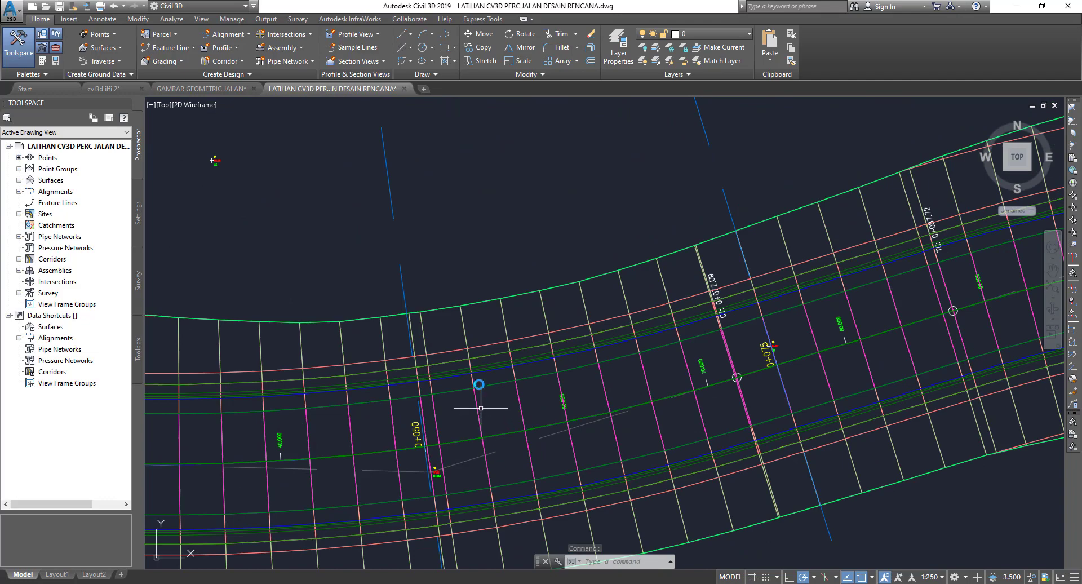
{"action": "scroll", "coordinate": [482, 349], "scroll_direction": "up", "scroll_amount": 1}
{"action": "scroll", "coordinate": [395, 327], "scroll_direction": "down", "scroll_amount": 1}
{"action": "scroll", "coordinate": [376, 332], "scroll_direction": "down", "scroll_amount": 2}
{"action": "scroll", "coordinate": [435, 347], "scroll_direction": "down", "scroll_amount": 3}
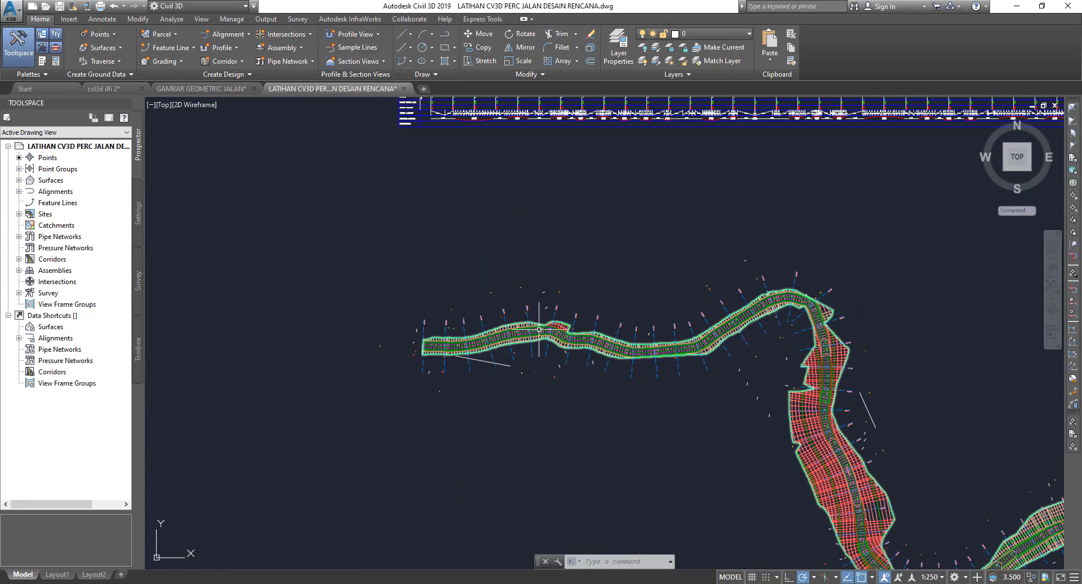
{"action": "scroll", "coordinate": [445, 307], "scroll_direction": "down", "scroll_amount": 2}
{"action": "scroll", "coordinate": [447, 168], "scroll_direction": "up", "scroll_amount": 2}
{"action": "scroll", "coordinate": [580, 177], "scroll_direction": "up", "scroll_amount": 5}
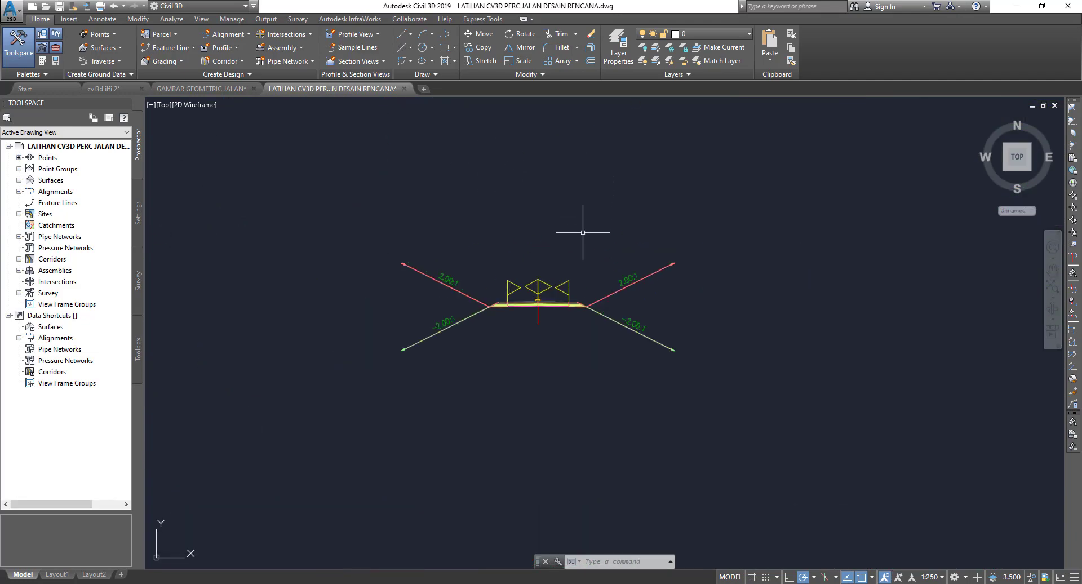
{"action": "scroll", "coordinate": [535, 231], "scroll_direction": "down", "scroll_amount": 3}
{"action": "scroll", "coordinate": [558, 240], "scroll_direction": "down", "scroll_amount": 2}
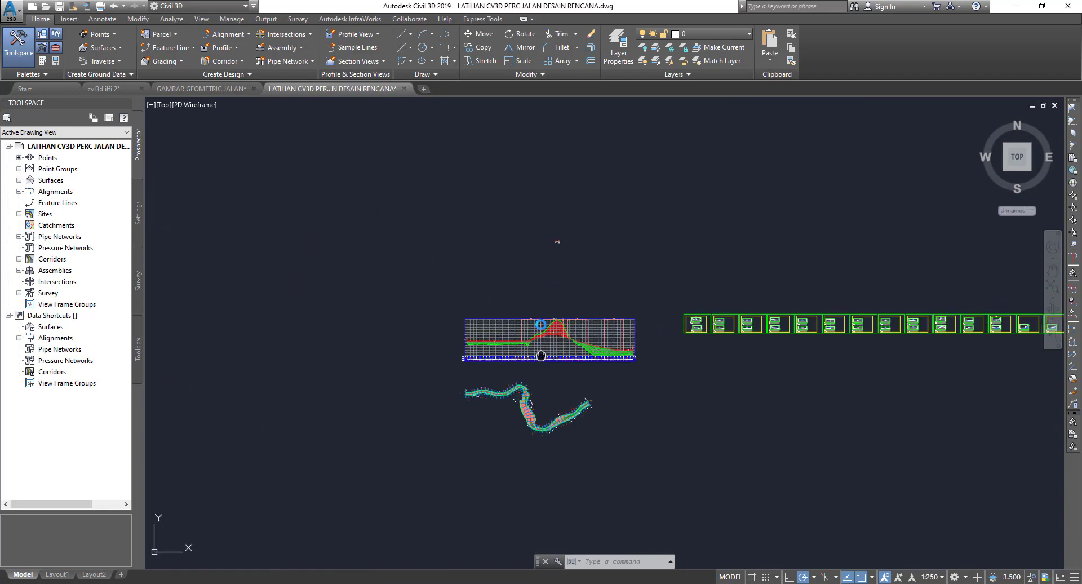
{"action": "scroll", "coordinate": [495, 295], "scroll_direction": "up", "scroll_amount": 3}
{"action": "scroll", "coordinate": [316, 243], "scroll_direction": "up", "scroll_amount": 2}
{"action": "scroll", "coordinate": [315, 243], "scroll_direction": "up", "scroll_amount": 2}
{"action": "scroll", "coordinate": [389, 225], "scroll_direction": "up", "scroll_amount": 3}
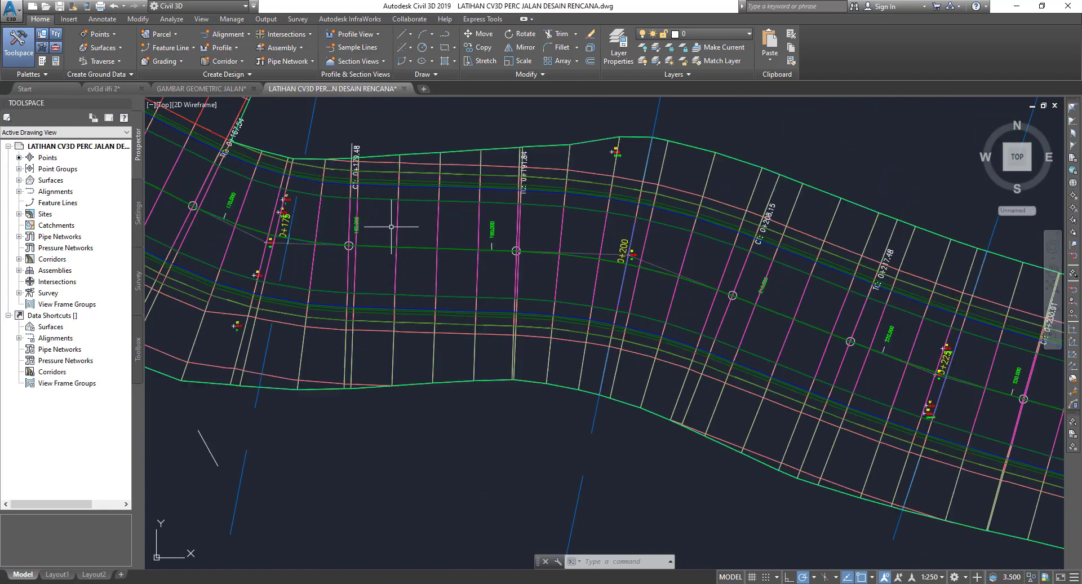
Set corridor SECTION 2's code set style to EII-WBN-Code Set Style No Show
{"action": "left_click", "coordinate": [389, 226]}
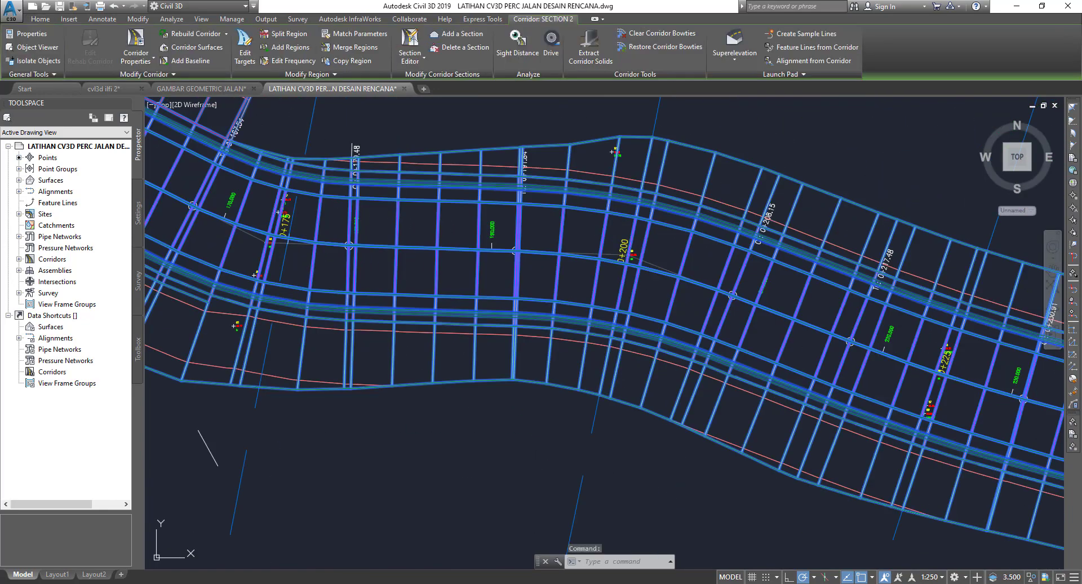
{"action": "right_click", "coordinate": [397, 223]}
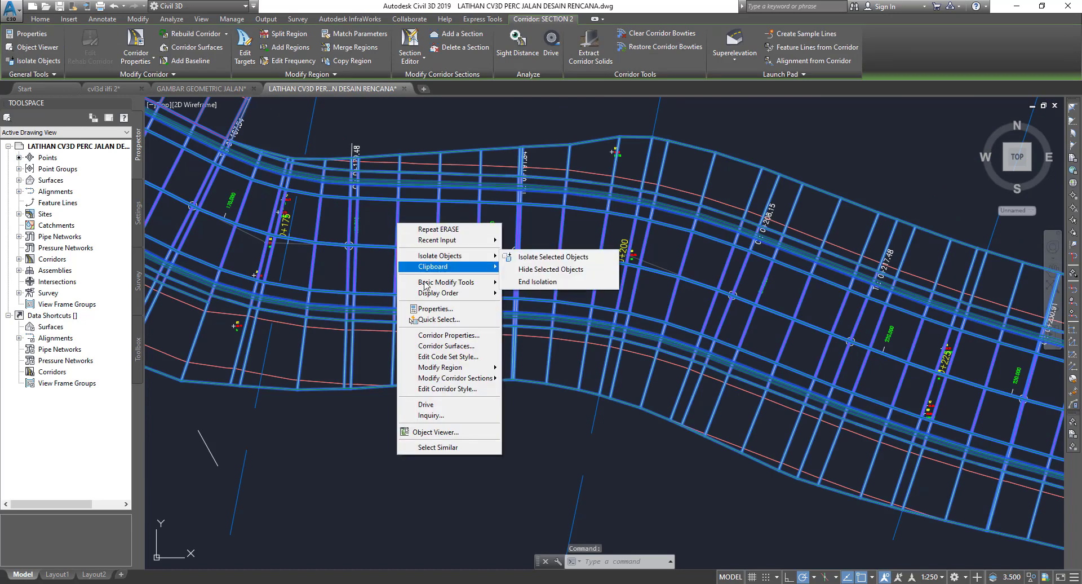
{"action": "left_click", "coordinate": [451, 334]}
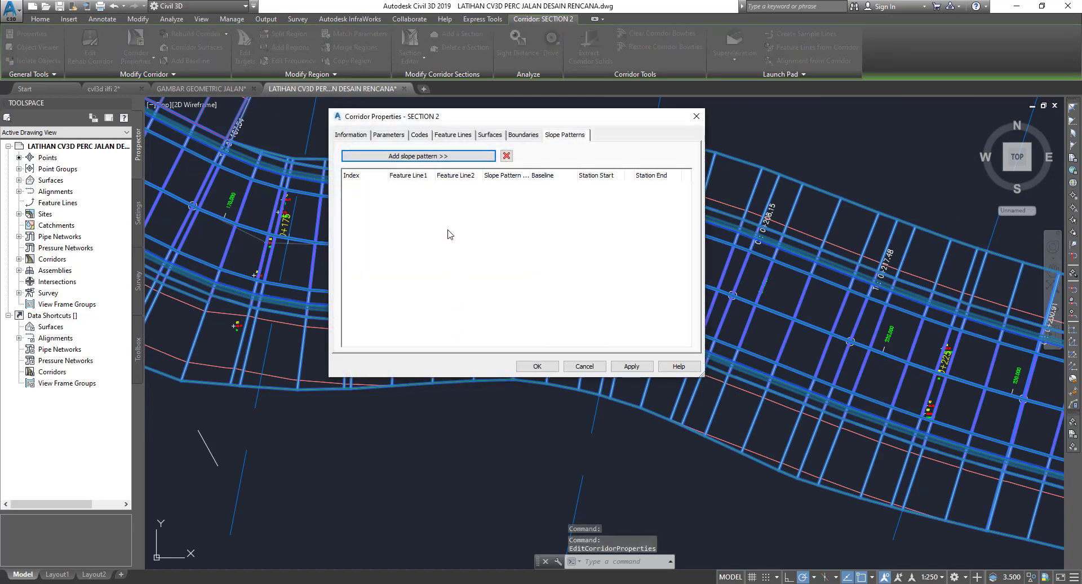
{"action": "left_click", "coordinate": [422, 137]}
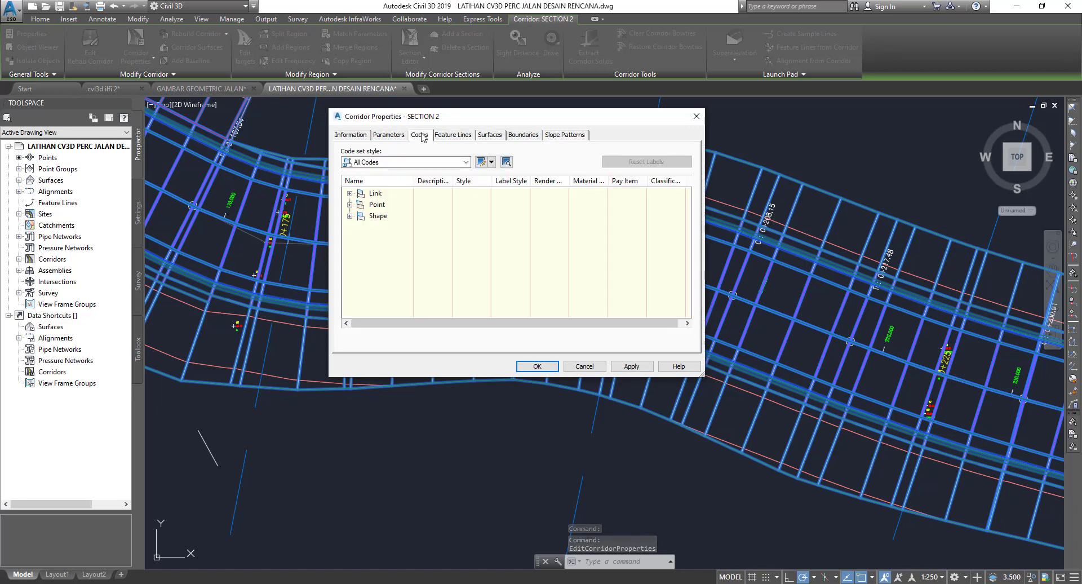
{"action": "left_click", "coordinate": [450, 162]}
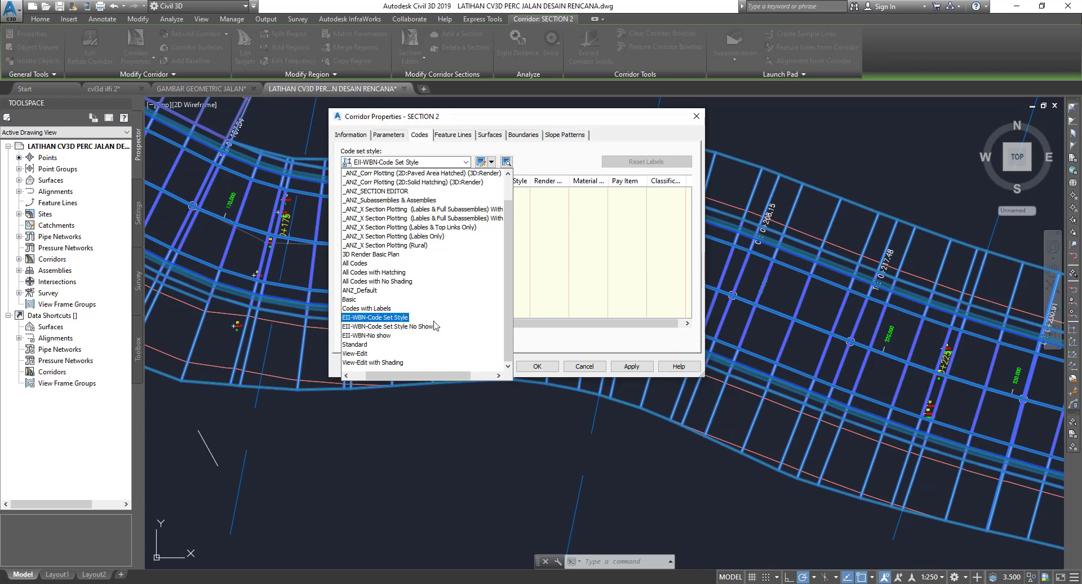
{"action": "left_click", "coordinate": [377, 327]}
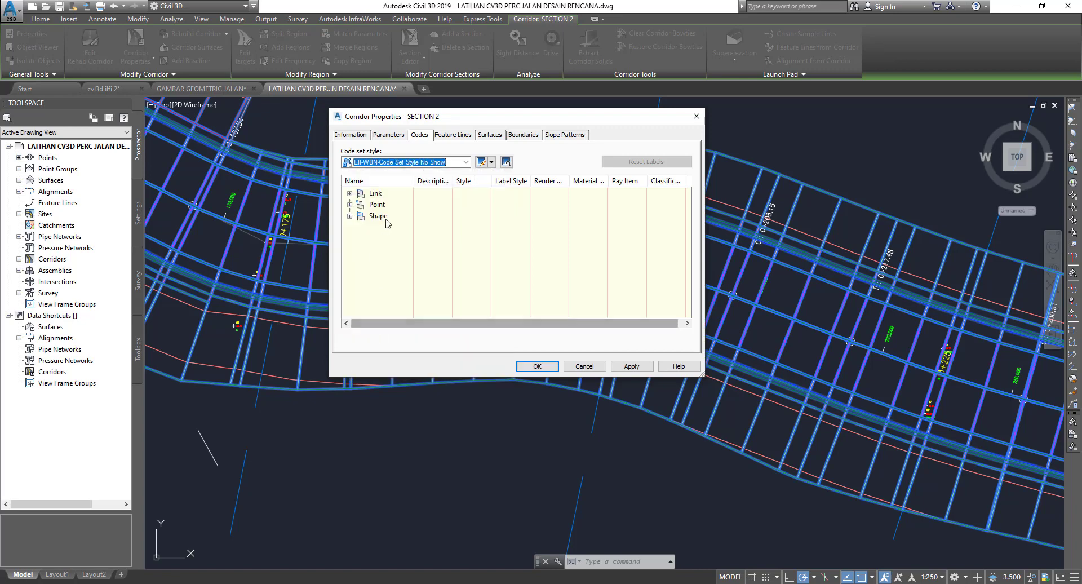
{"action": "left_click", "coordinate": [631, 367]}
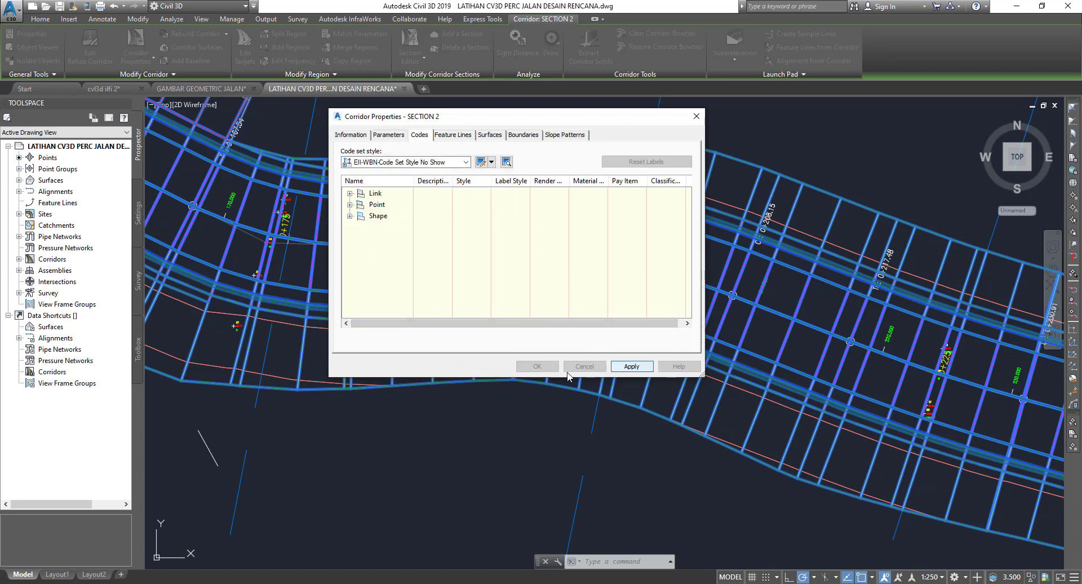
{"action": "left_click", "coordinate": [537, 367]}
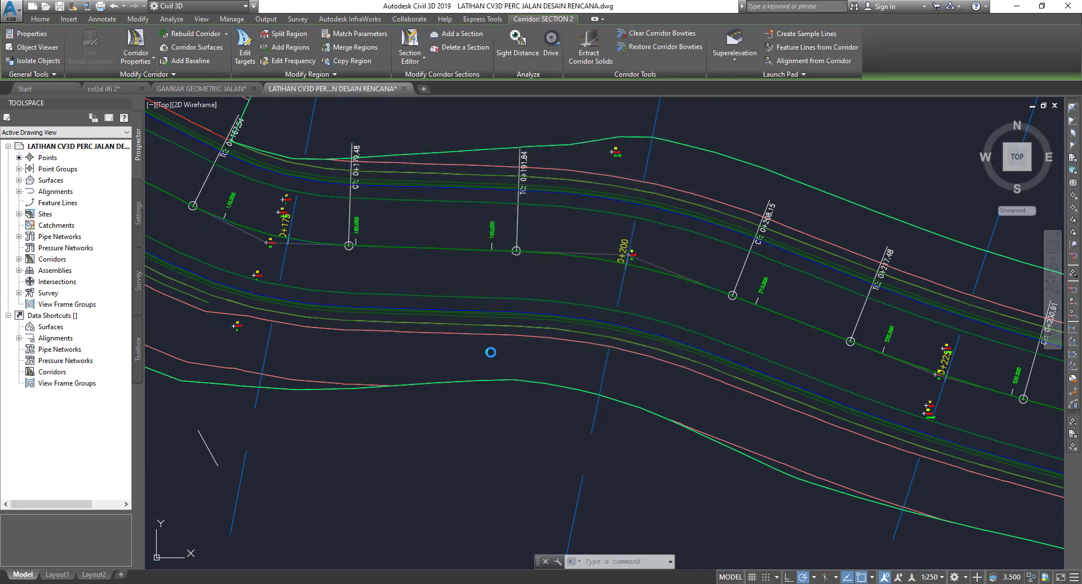
Assign the _No Display style to the SECTION 2 - (datum) surface in its Surface Properties
{"action": "scroll", "coordinate": [467, 352], "scroll_direction": "down", "scroll_amount": 2}
{"action": "scroll", "coordinate": [466, 352], "scroll_direction": "down", "scroll_amount": 3}
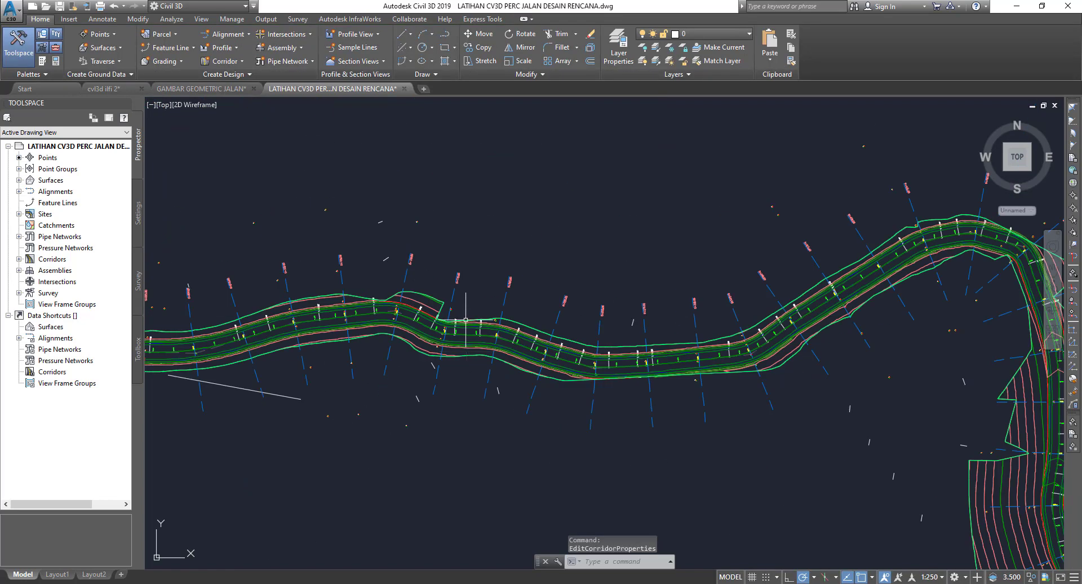
{"action": "middle_click_drag", "start_coordinate": [467, 353], "coordinate": [495, 279]}
{"action": "scroll", "coordinate": [482, 298], "scroll_direction": "up", "scroll_amount": 3}
{"action": "scroll", "coordinate": [483, 298], "scroll_direction": "up", "scroll_amount": 3}
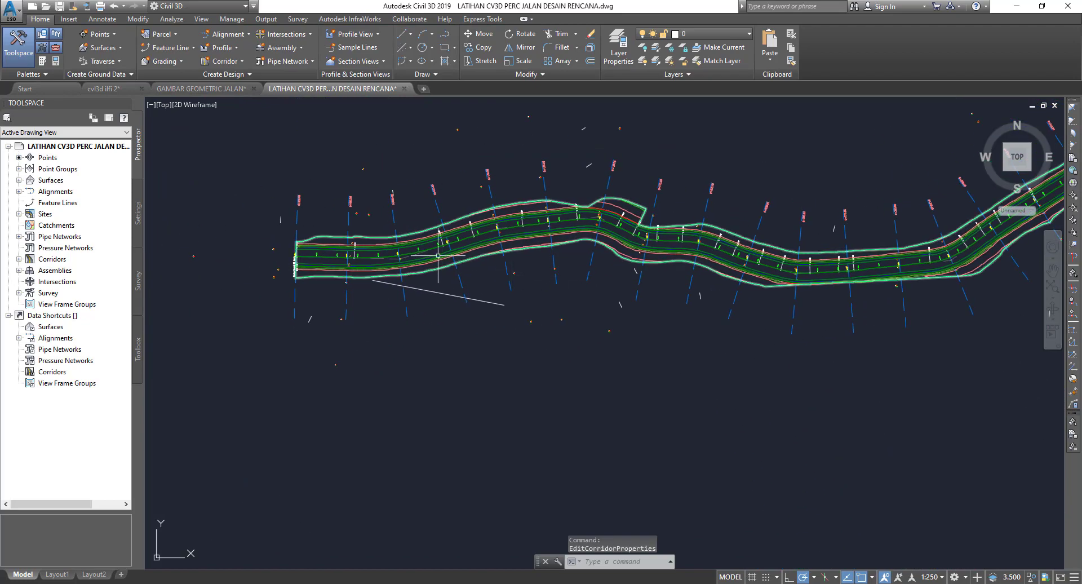
{"action": "scroll", "coordinate": [376, 253], "scroll_direction": "up", "scroll_amount": 4}
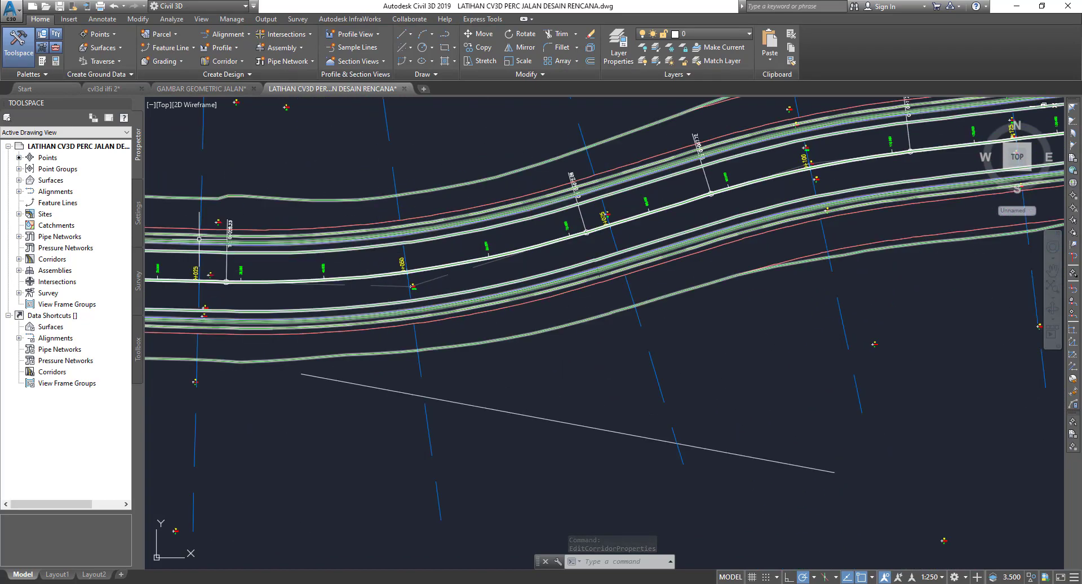
{"action": "middle_click_drag", "start_coordinate": [306, 220], "coordinate": [332, 220]}
{"action": "left_click", "coordinate": [19, 180]}
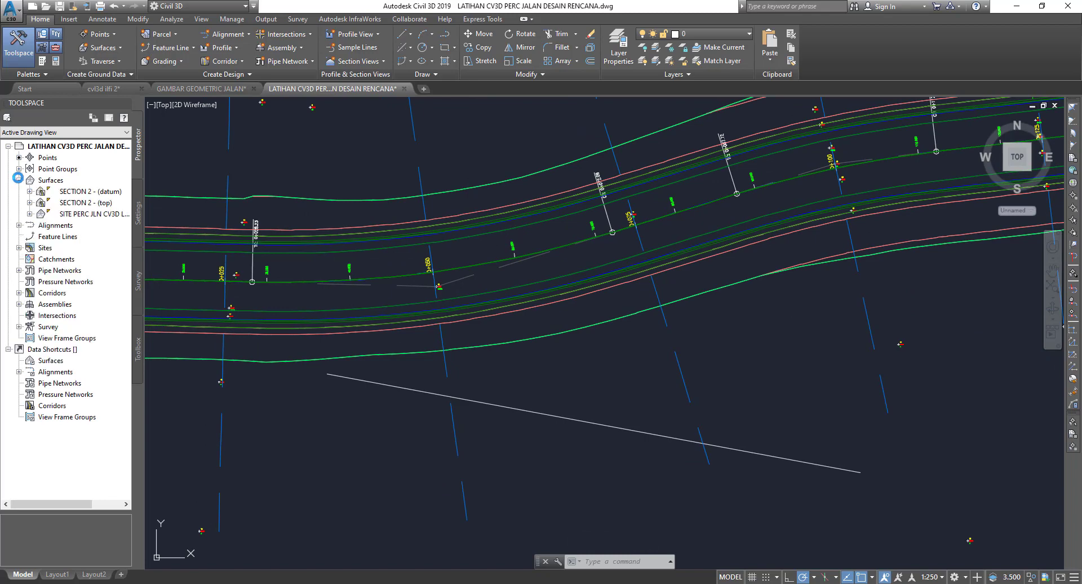
{"action": "right_click", "coordinate": [86, 192]}
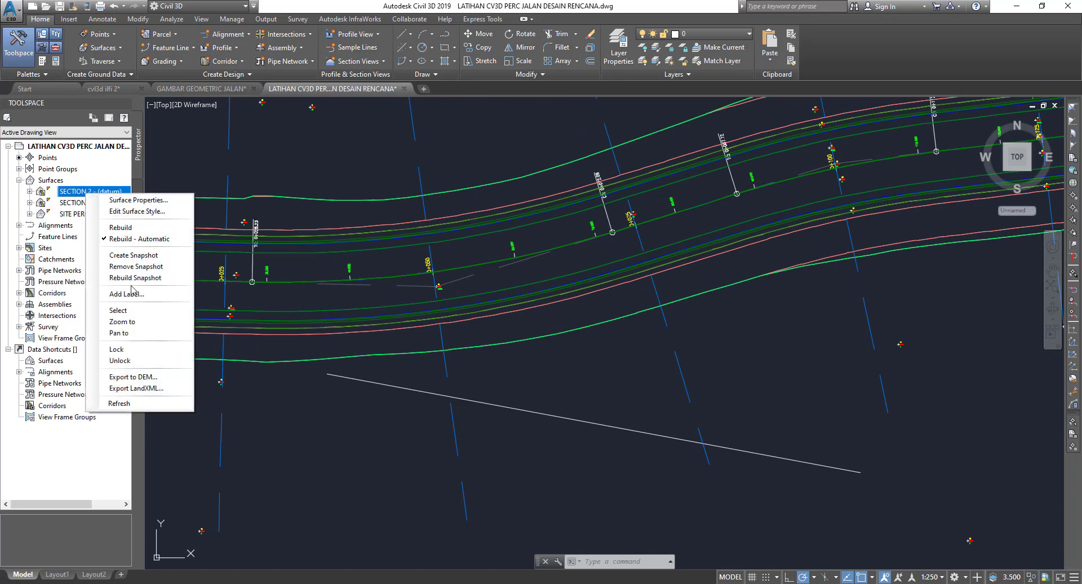
{"action": "left_click", "coordinate": [139, 200]}
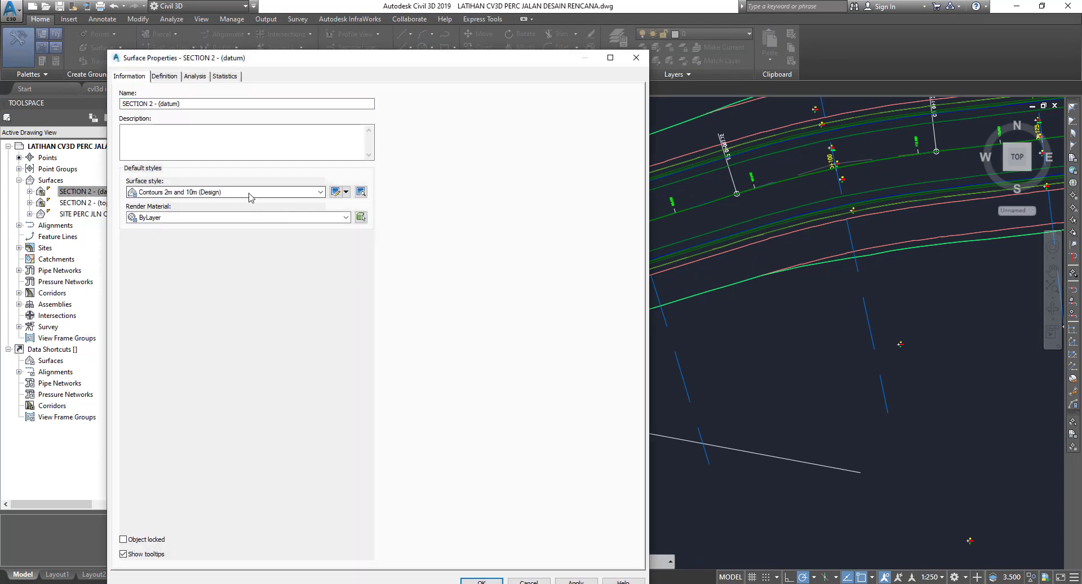
{"action": "left_click", "coordinate": [250, 197]}
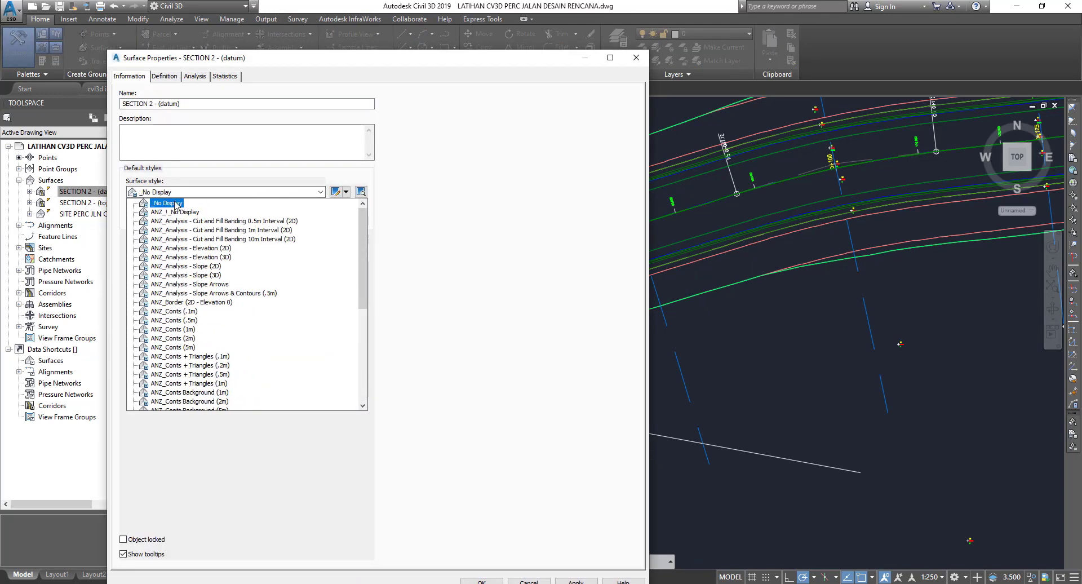
{"action": "left_click", "coordinate": [176, 204]}
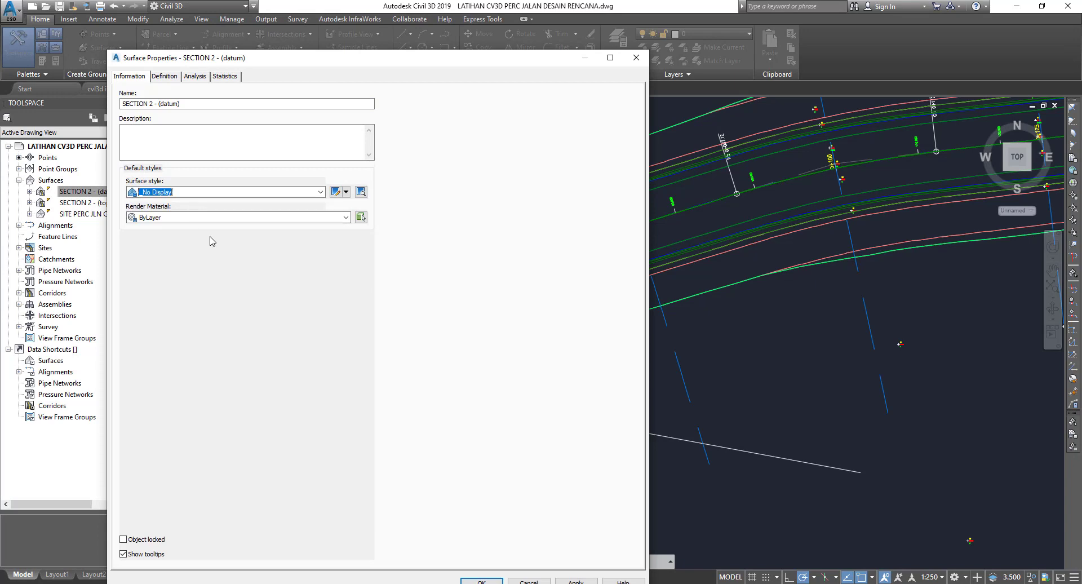
{"action": "left_click", "coordinate": [516, 581]}
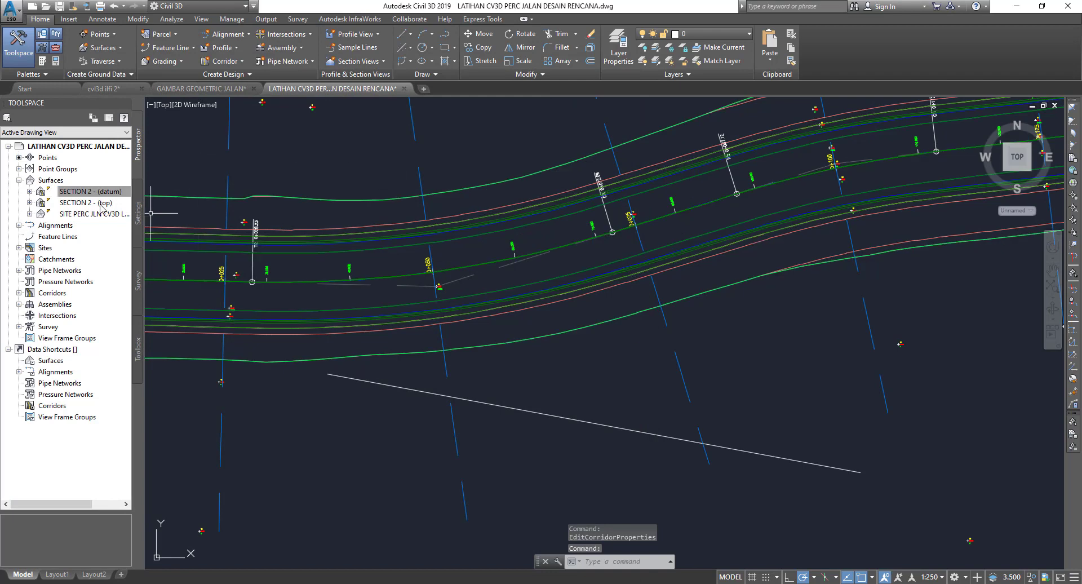
Assign the _No Display style to the SECTION 2 - (top) surface and apply it
{"action": "left_click", "coordinate": [76, 203]}
{"action": "right_click", "coordinate": [76, 206]}
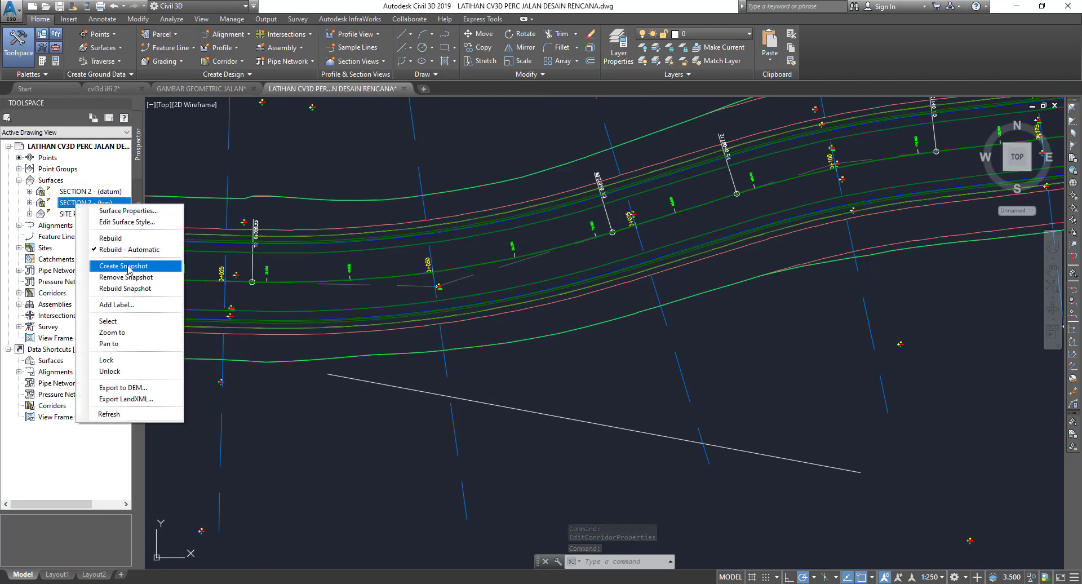
{"action": "left_click", "coordinate": [128, 211]}
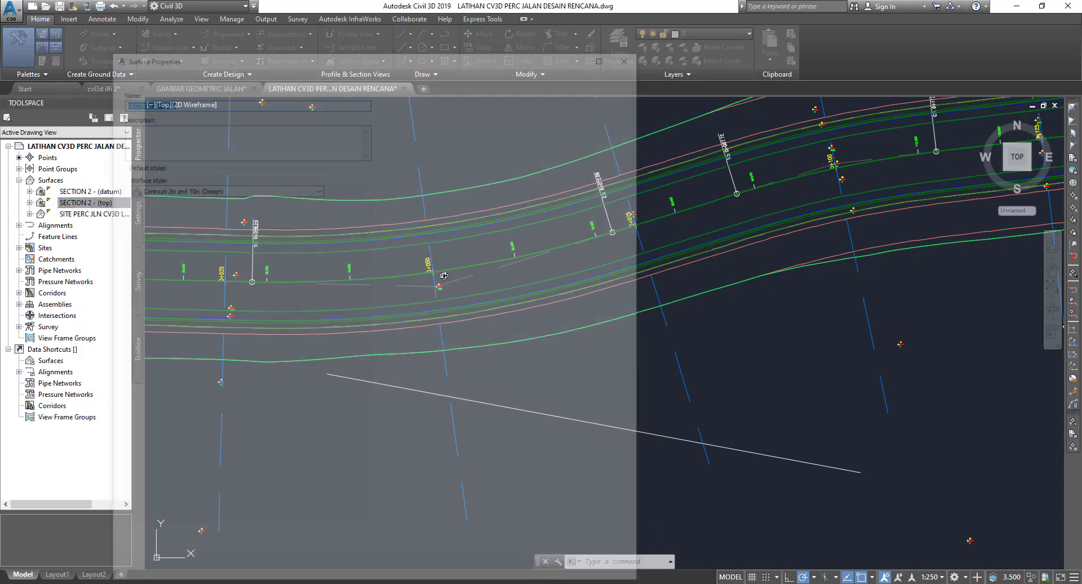
{"action": "left_click", "coordinate": [315, 192]}
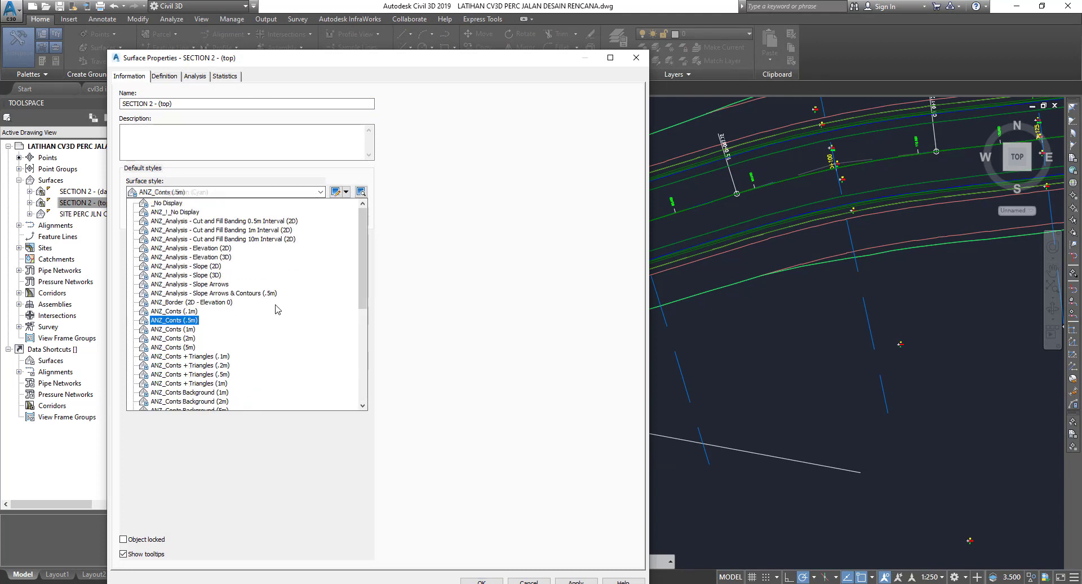
{"action": "scroll", "coordinate": [243, 304], "scroll_direction": "up", "scroll_amount": 10}
{"action": "left_click", "coordinate": [157, 205]}
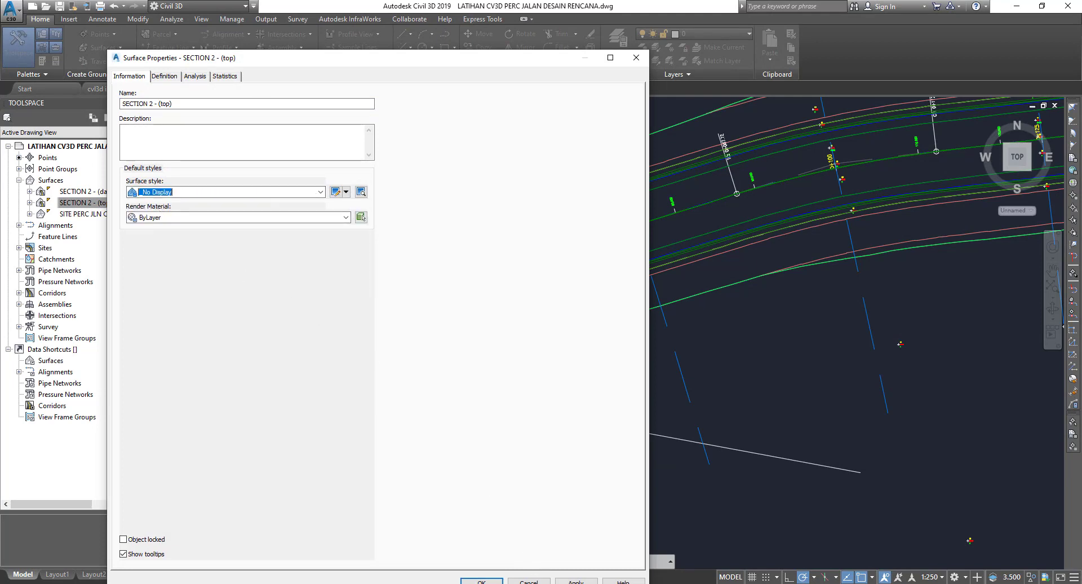
{"action": "left_click", "coordinate": [576, 581]}
{"action": "left_click", "coordinate": [485, 580]}
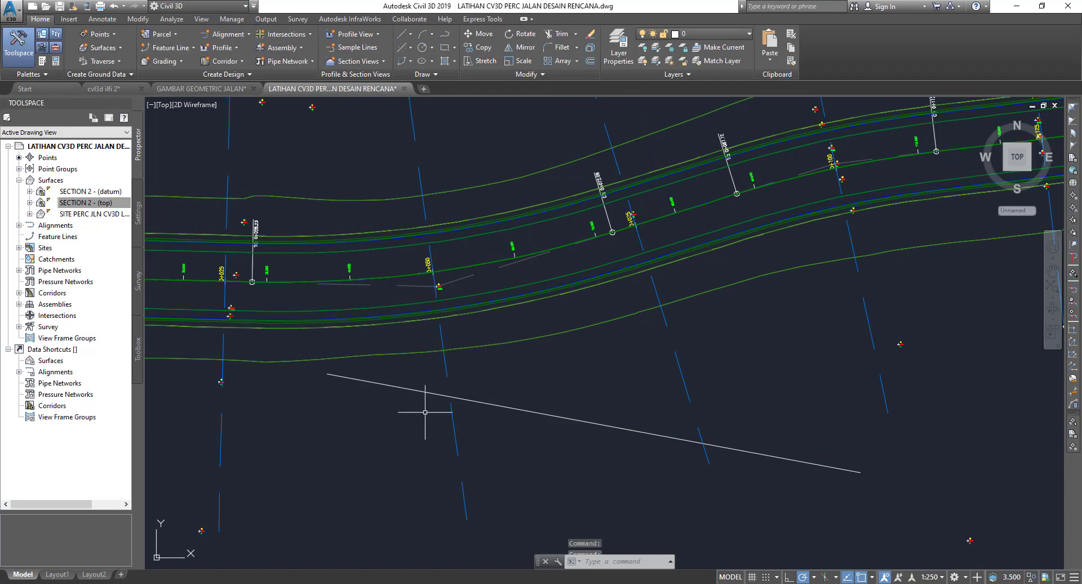
Select one of the station labels along the corridor
{"action": "scroll", "coordinate": [425, 412], "scroll_direction": "down", "scroll_amount": 5}
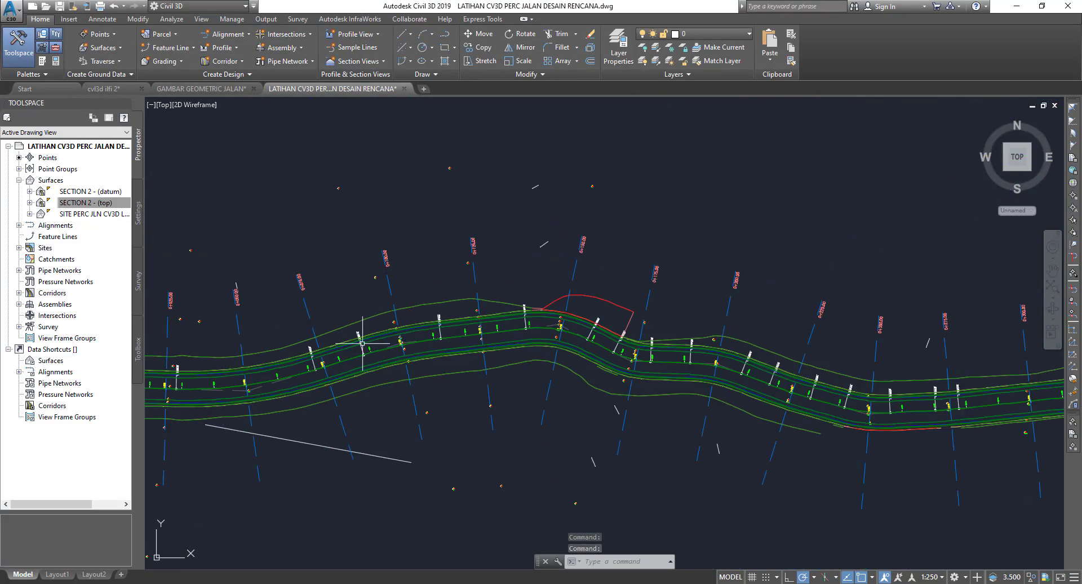
{"action": "scroll", "coordinate": [302, 367], "scroll_direction": "up", "scroll_amount": 3}
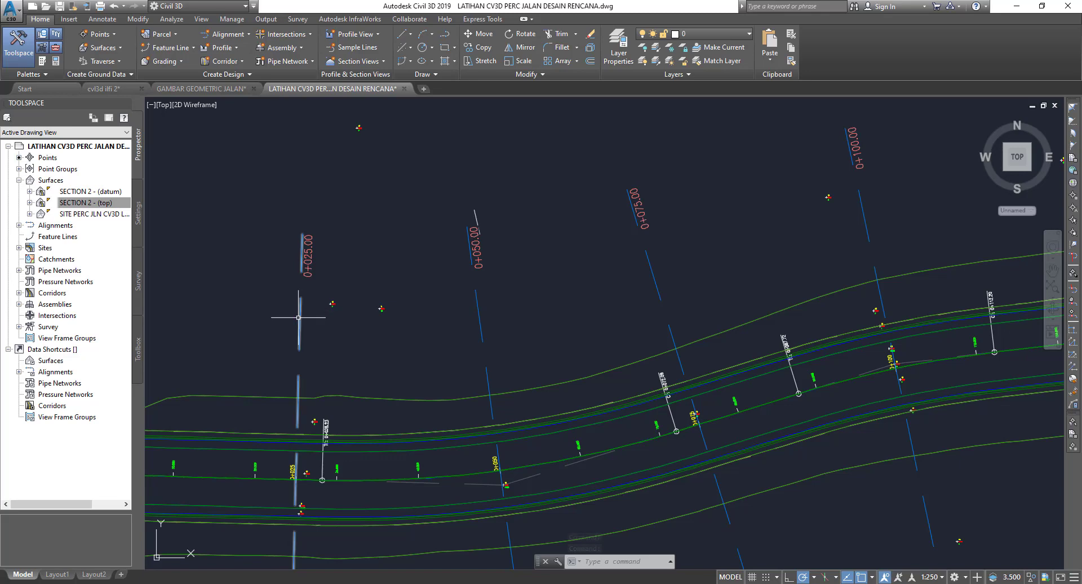
{"action": "left_click", "coordinate": [308, 265]}
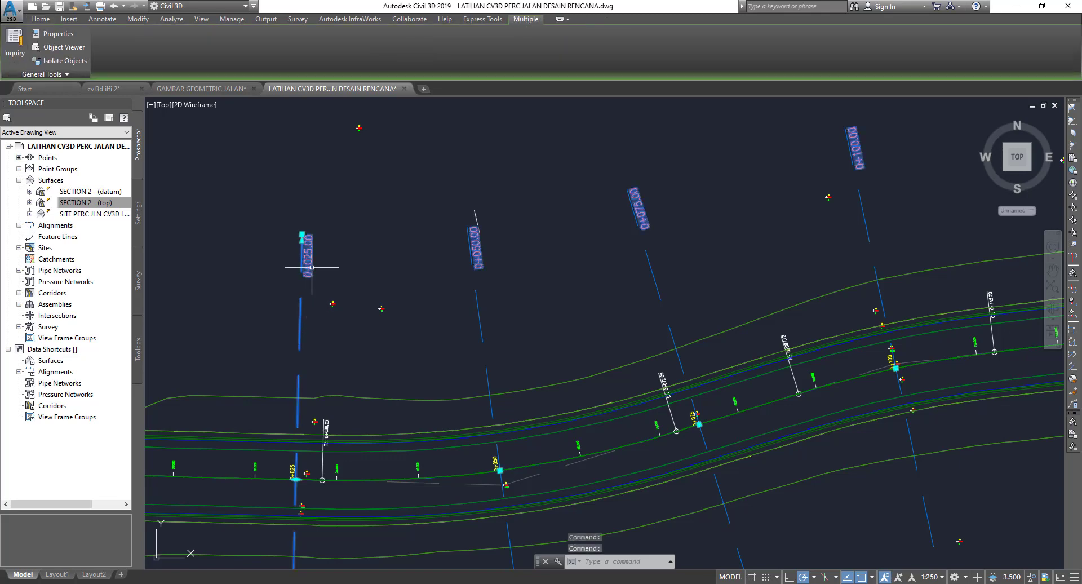
Select all similar station labels and hide the 54 selected objects
{"action": "right_click", "coordinate": [312, 267]}
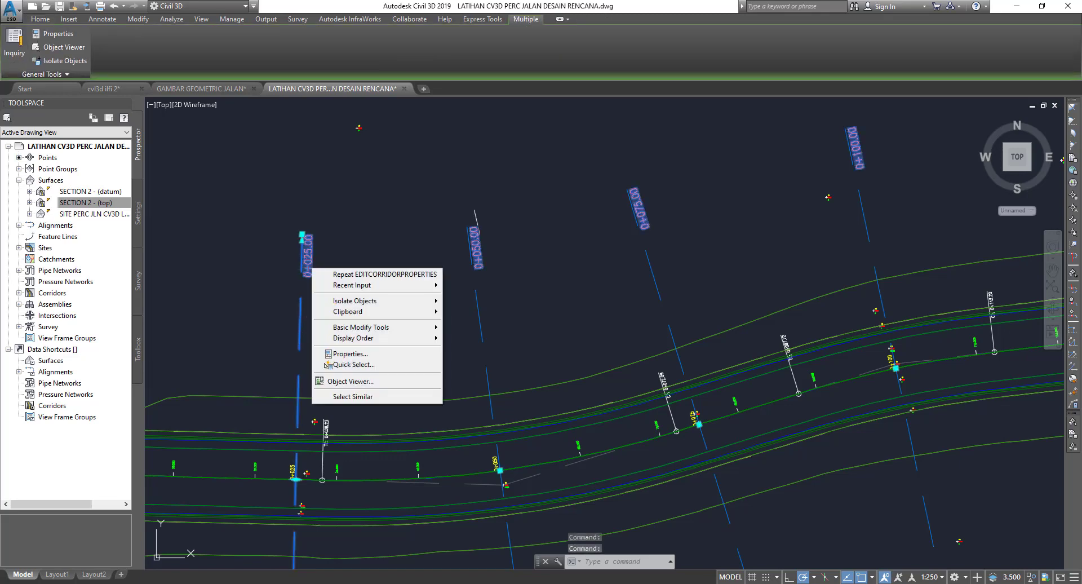
{"action": "left_click", "coordinate": [360, 397]}
{"action": "scroll", "coordinate": [361, 383], "scroll_direction": "down", "scroll_amount": 5}
{"action": "middle_click_drag", "start_coordinate": [833, 352], "coordinate": [541, 261]}
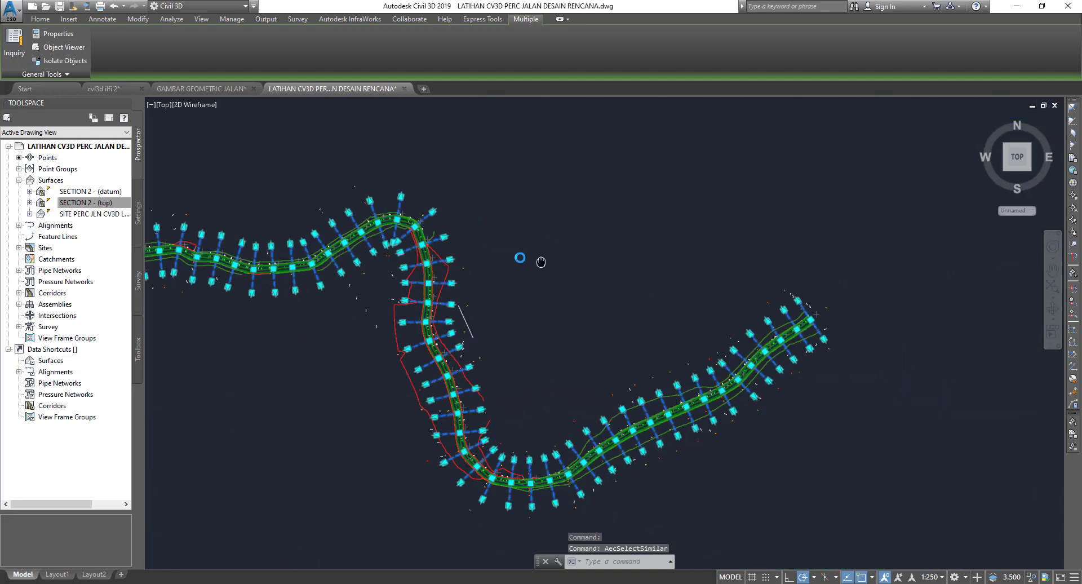
{"action": "scroll", "coordinate": [769, 309], "scroll_direction": "up", "scroll_amount": 5}
{"action": "scroll", "coordinate": [701, 358], "scroll_direction": "up", "scroll_amount": 5}
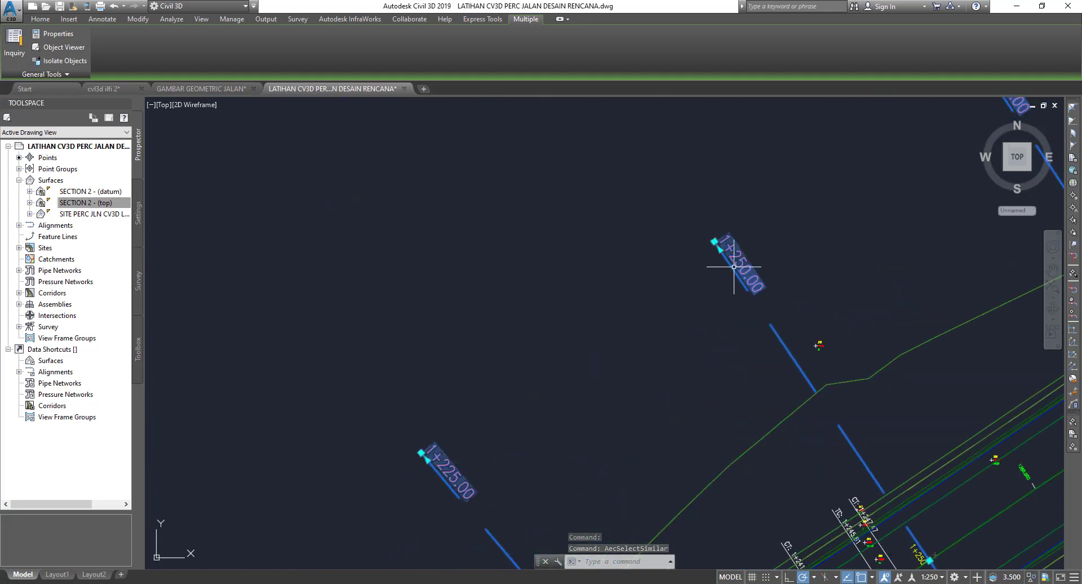
{"action": "right_click", "coordinate": [734, 267]}
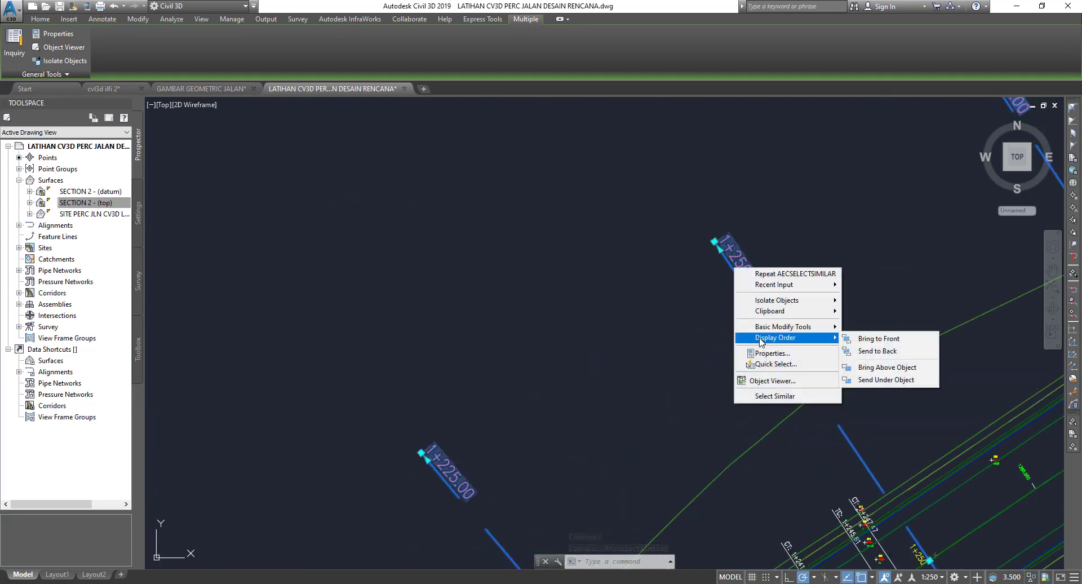
{"action": "mouse_move", "coordinate": [776, 301]}
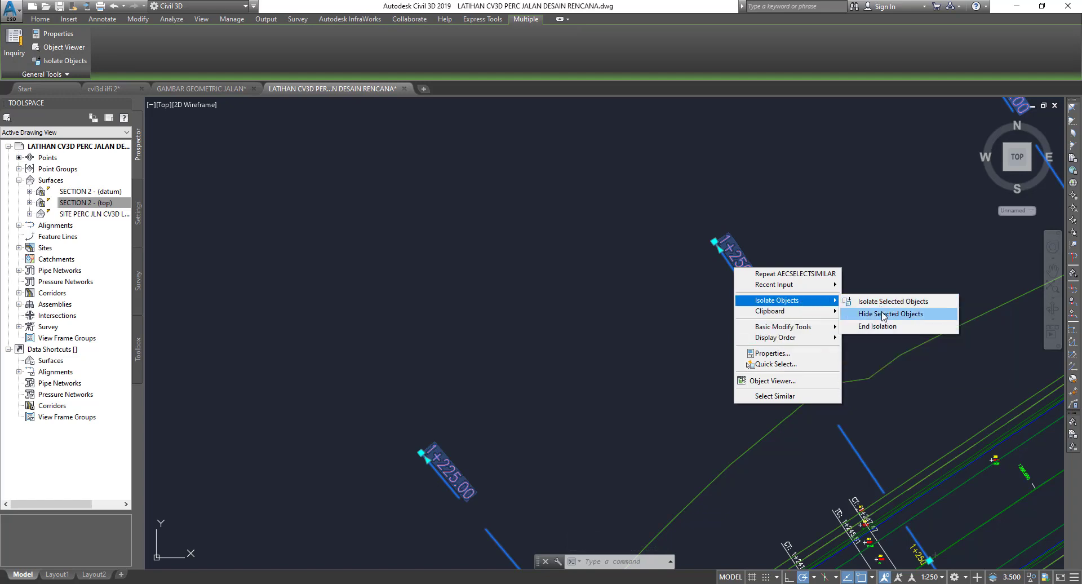
{"action": "left_click", "coordinate": [883, 314]}
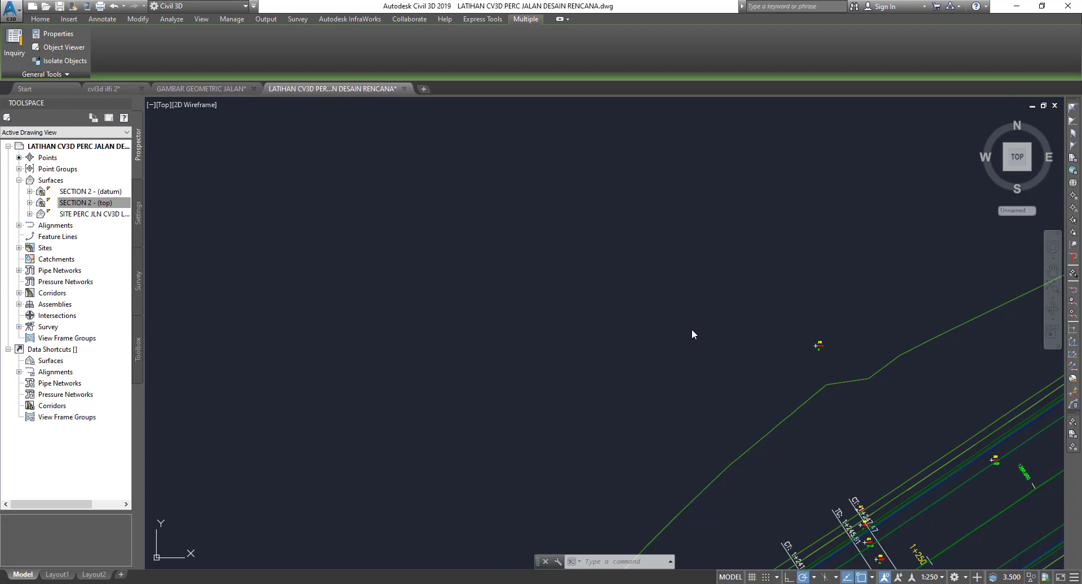
Zoom in to a close-up of one road section to check the result
{"action": "scroll", "coordinate": [734, 267], "scroll_direction": "down", "scroll_amount": 2}
{"action": "scroll", "coordinate": [592, 346], "scroll_direction": "down", "scroll_amount": 5}
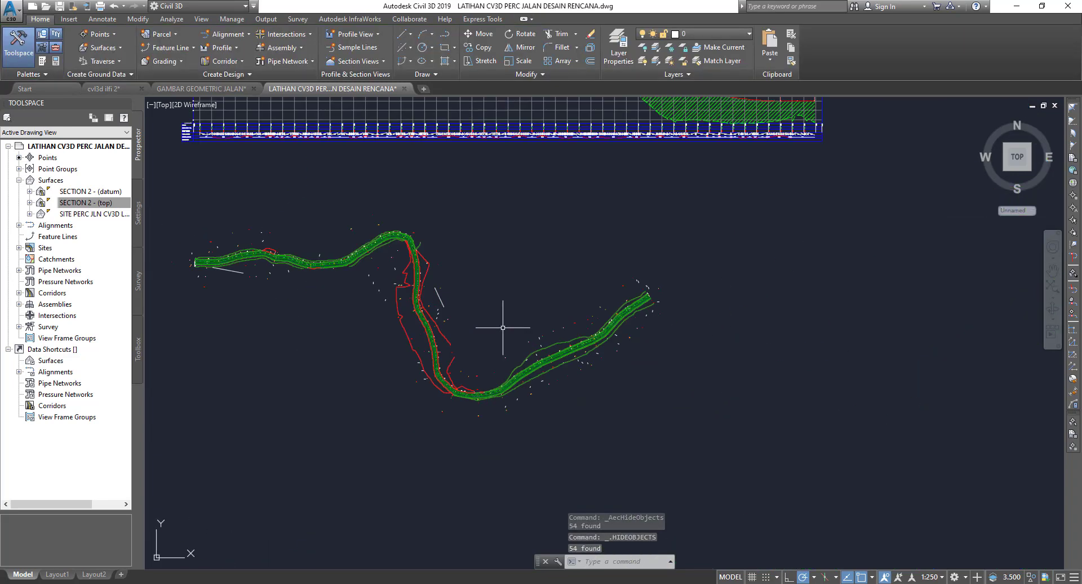
{"action": "scroll", "coordinate": [500, 324], "scroll_direction": "up", "scroll_amount": 3}
{"action": "scroll", "coordinate": [556, 242], "scroll_direction": "up", "scroll_amount": 3}
{"action": "scroll", "coordinate": [590, 266], "scroll_direction": "up", "scroll_amount": 2}
{"action": "middle_click_drag", "start_coordinate": [590, 266], "coordinate": [571, 290]}
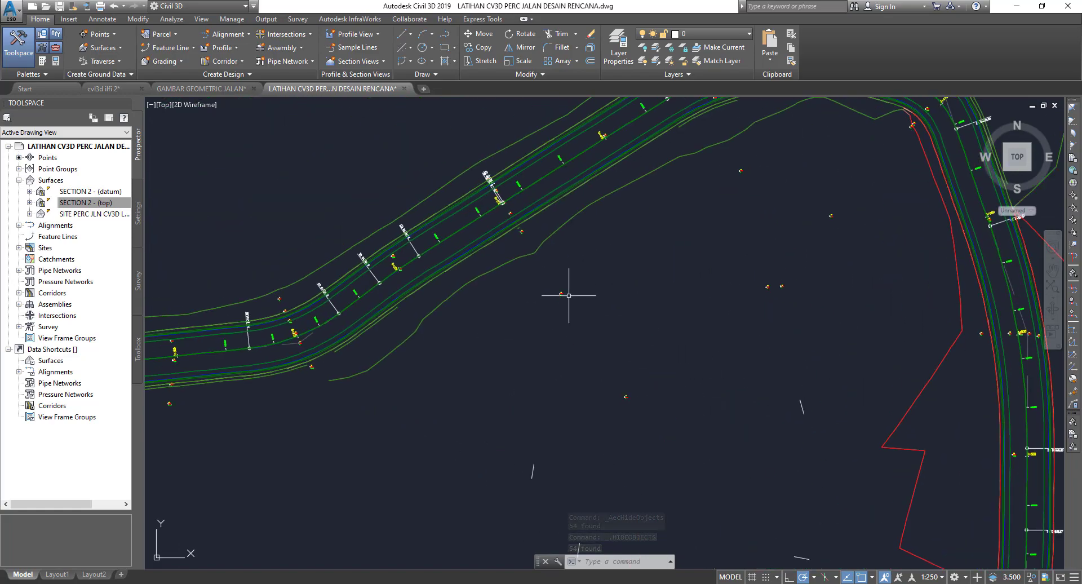
{"action": "scroll", "coordinate": [410, 246], "scroll_direction": "up", "scroll_amount": 3}
{"action": "scroll", "coordinate": [410, 246], "scroll_direction": "down", "scroll_amount": 3}
{"action": "scroll", "coordinate": [338, 265], "scroll_direction": "down", "scroll_amount": 3}
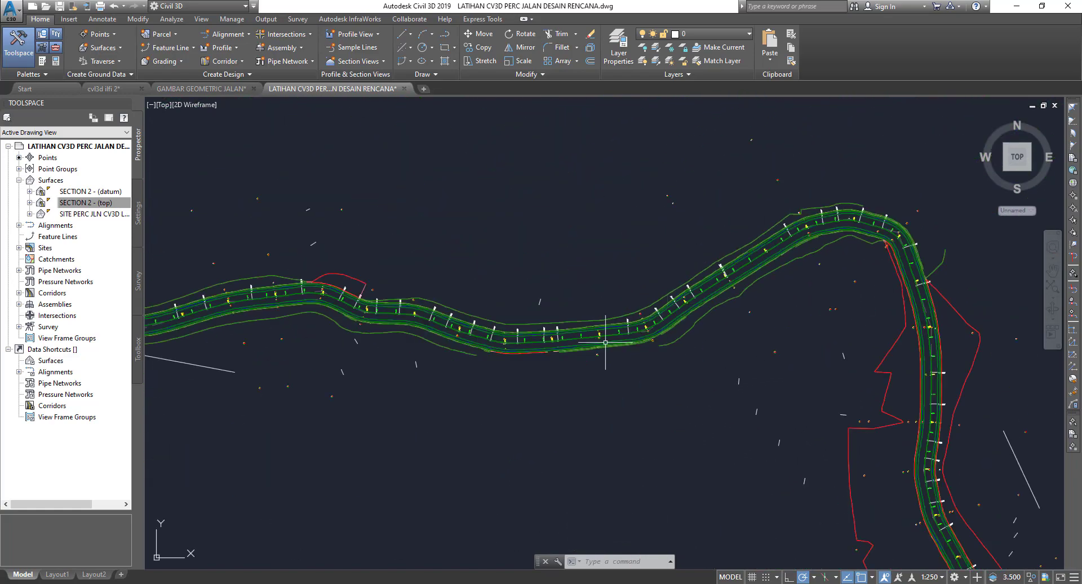
{"action": "scroll", "coordinate": [304, 276], "scroll_direction": "up", "scroll_amount": 3}
{"action": "scroll", "coordinate": [327, 285], "scroll_direction": "up", "scroll_amount": 3}
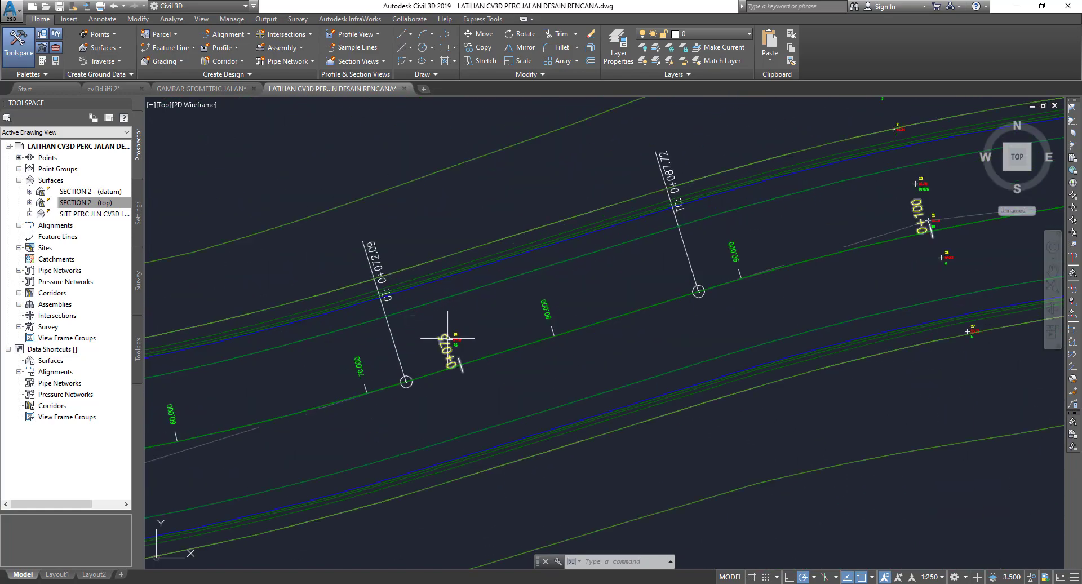
{"action": "scroll", "coordinate": [506, 329], "scroll_direction": "down", "scroll_amount": 3}
{"action": "scroll", "coordinate": [500, 309], "scroll_direction": "up", "scroll_amount": 3}
{"action": "scroll", "coordinate": [413, 277], "scroll_direction": "up", "scroll_amount": 2}
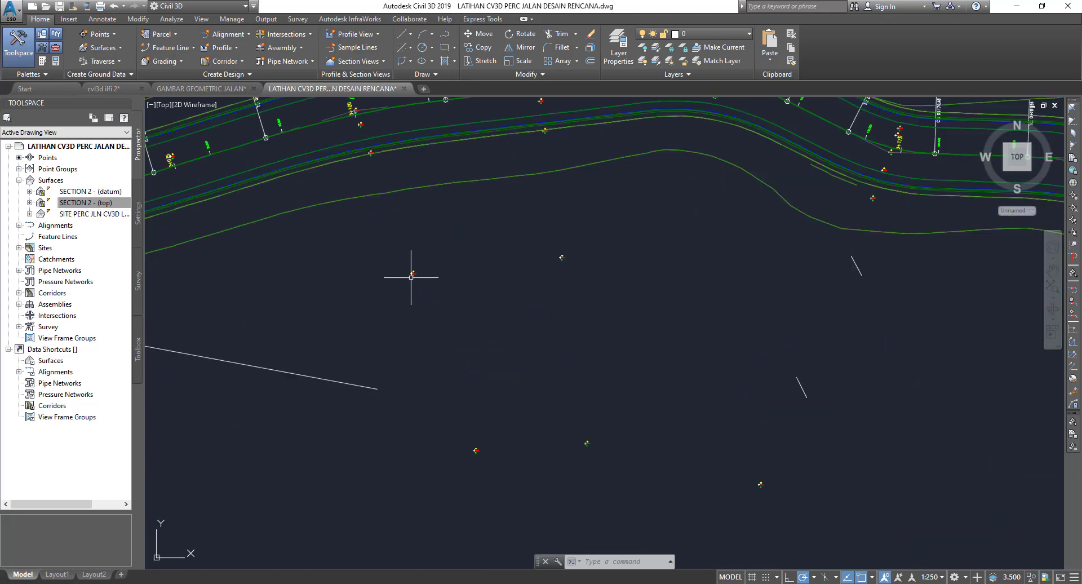
{"action": "scroll", "coordinate": [413, 274], "scroll_direction": "up", "scroll_amount": 2}
{"action": "scroll", "coordinate": [413, 274], "scroll_direction": "up", "scroll_amount": 3}
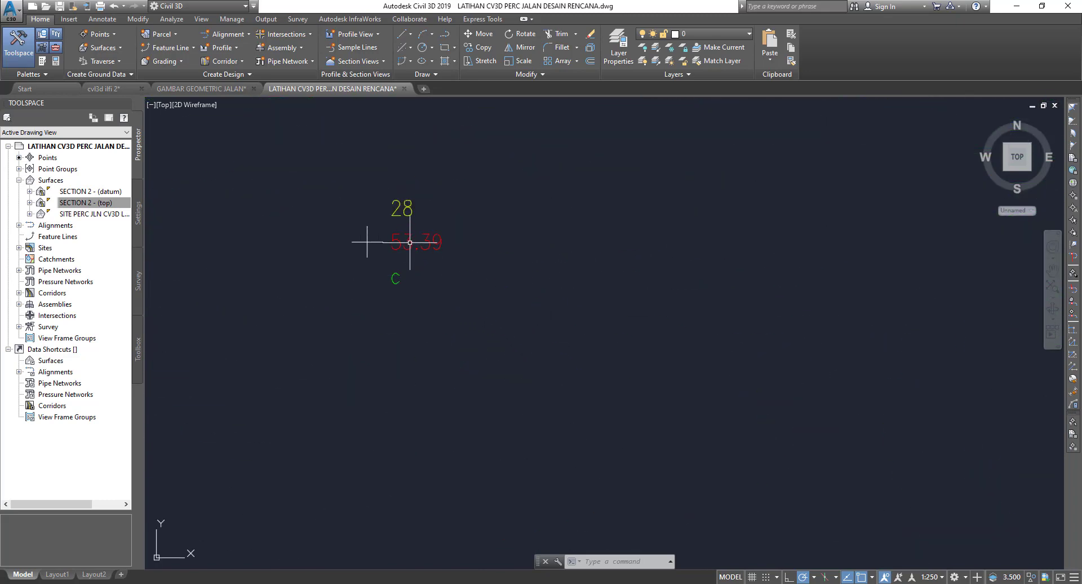
Select all 338 survey points similar to point 28 and hide them
{"action": "left_click", "coordinate": [410, 241]}
{"action": "right_click", "coordinate": [410, 241]}
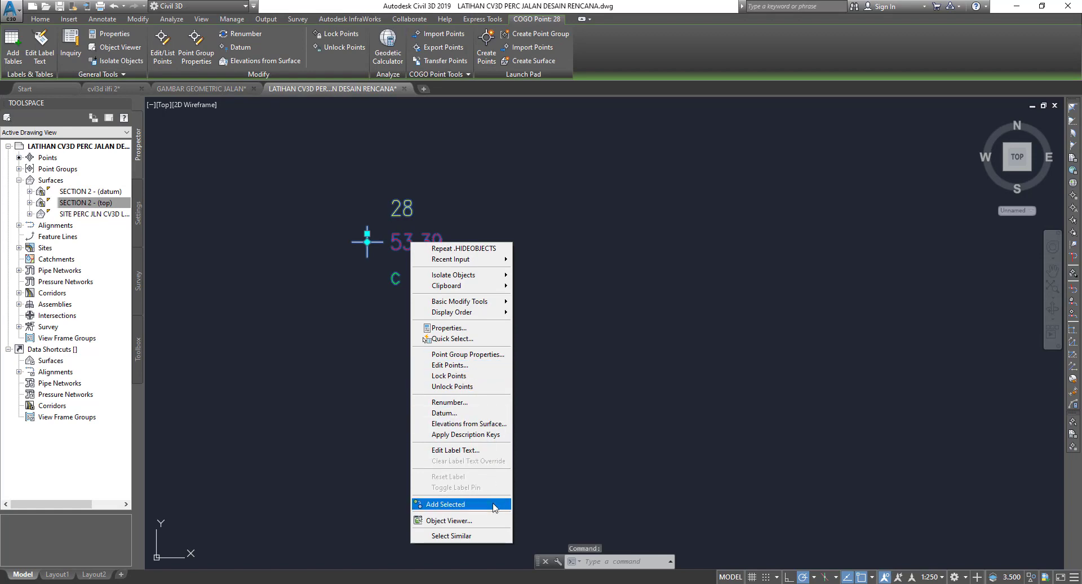
{"action": "left_click", "coordinate": [480, 536]}
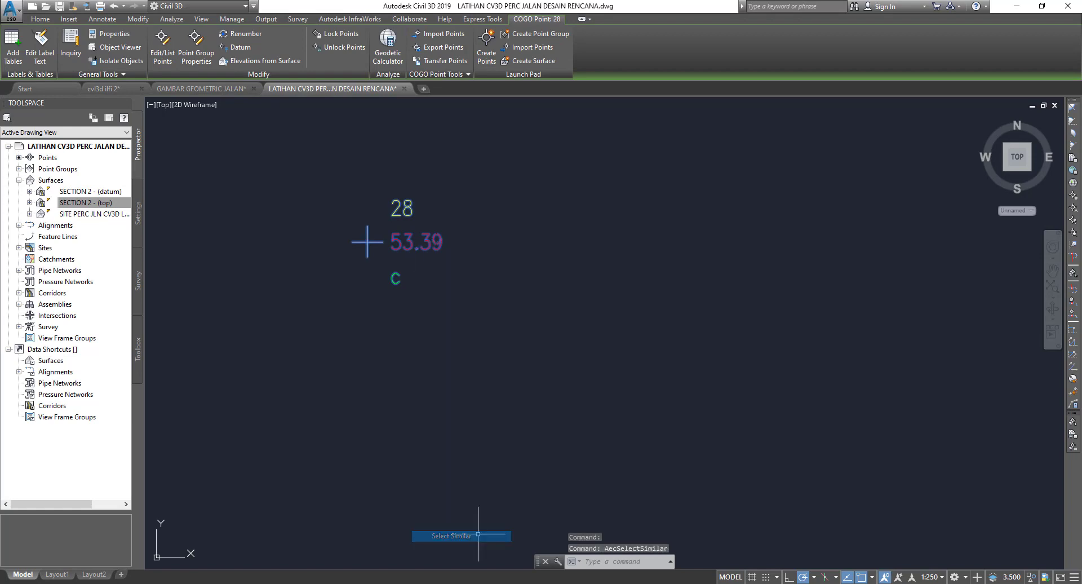
{"action": "right_click", "coordinate": [406, 239]}
{"action": "mouse_move", "coordinate": [449, 272]}
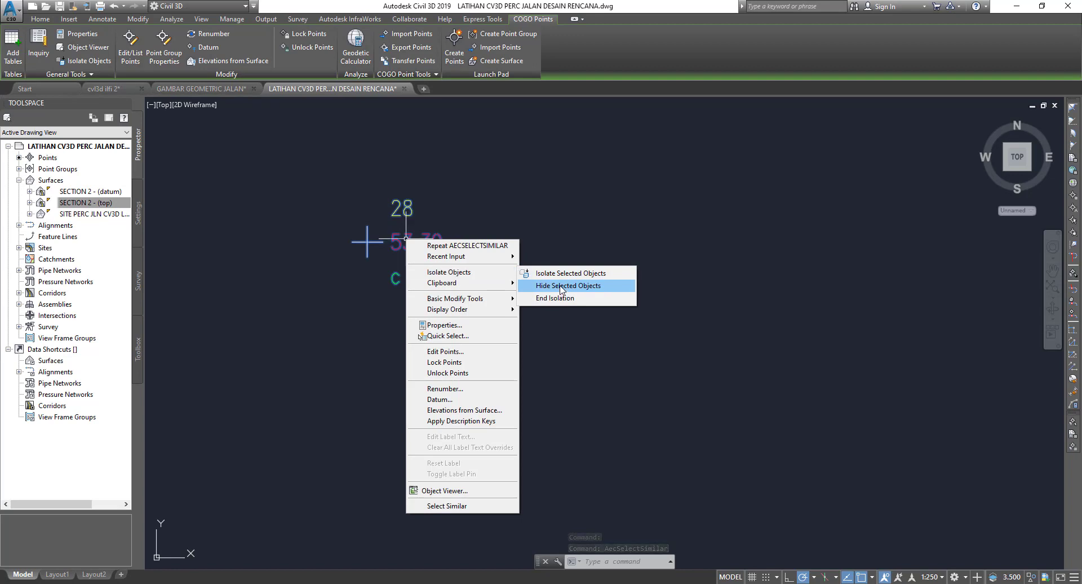
{"action": "left_click", "coordinate": [561, 288]}
{"action": "scroll", "coordinate": [385, 230], "scroll_direction": "down", "scroll_amount": 5}
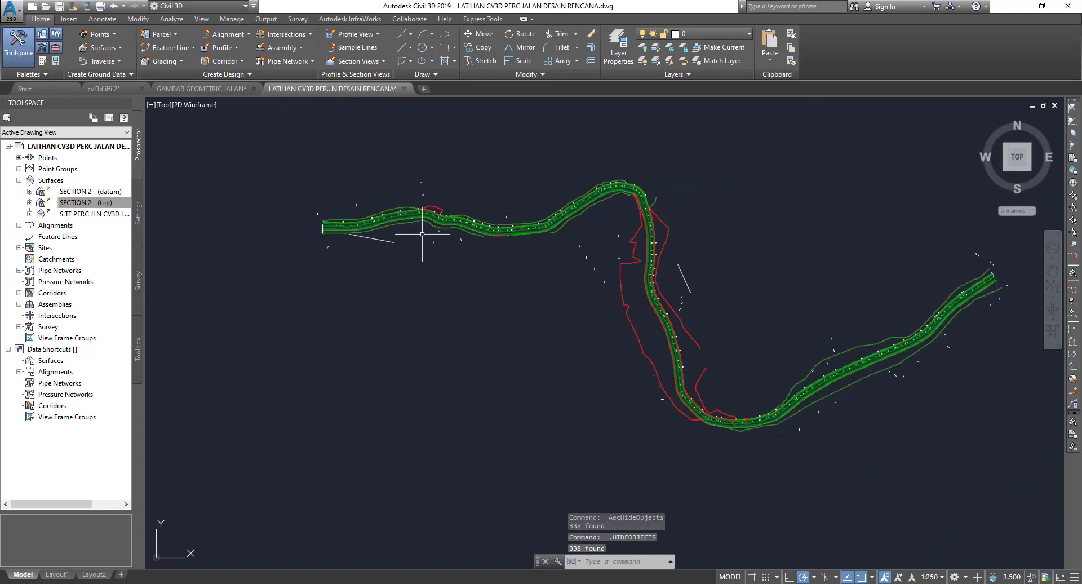
{"action": "scroll", "coordinate": [552, 240], "scroll_direction": "up", "scroll_amount": 2}
{"action": "scroll", "coordinate": [557, 236], "scroll_direction": "up", "scroll_amount": 3}
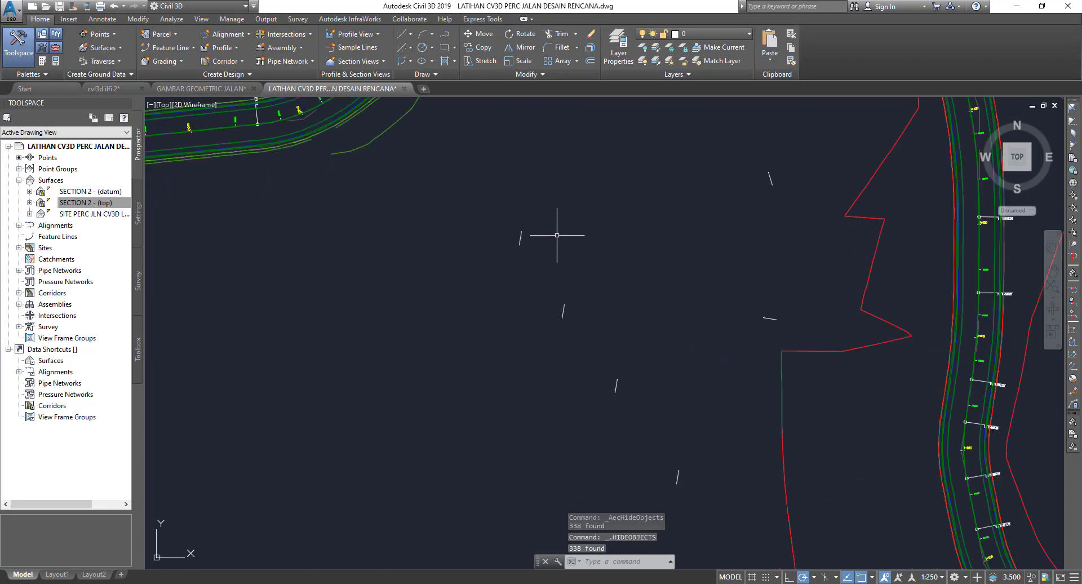
Select all 44 similar surface contour labels and hide them
{"action": "left_click", "coordinate": [519, 236]}
{"action": "right_click", "coordinate": [520, 237]}
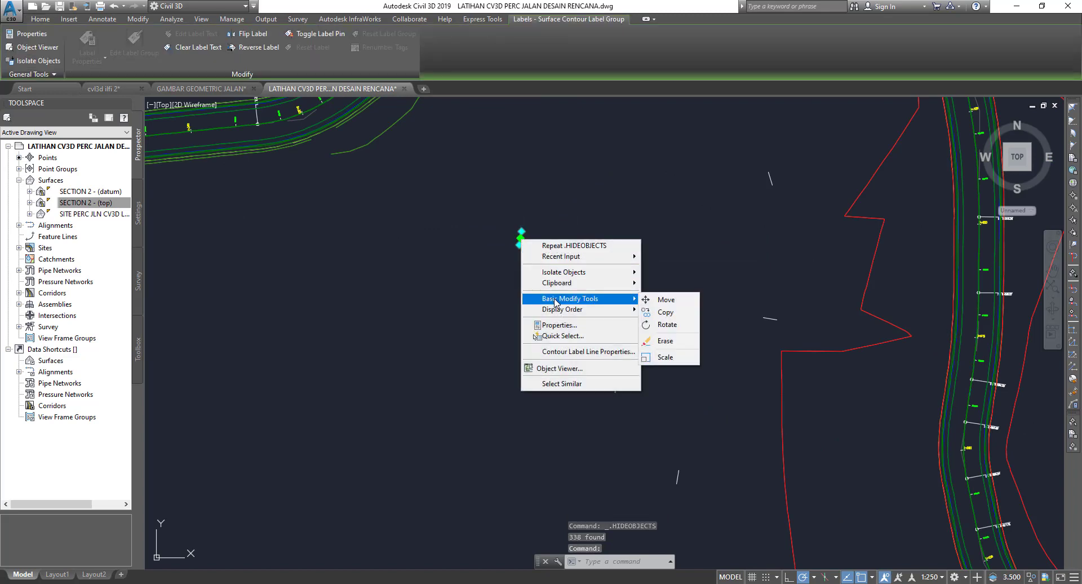
{"action": "mouse_move", "coordinate": [563, 310]}
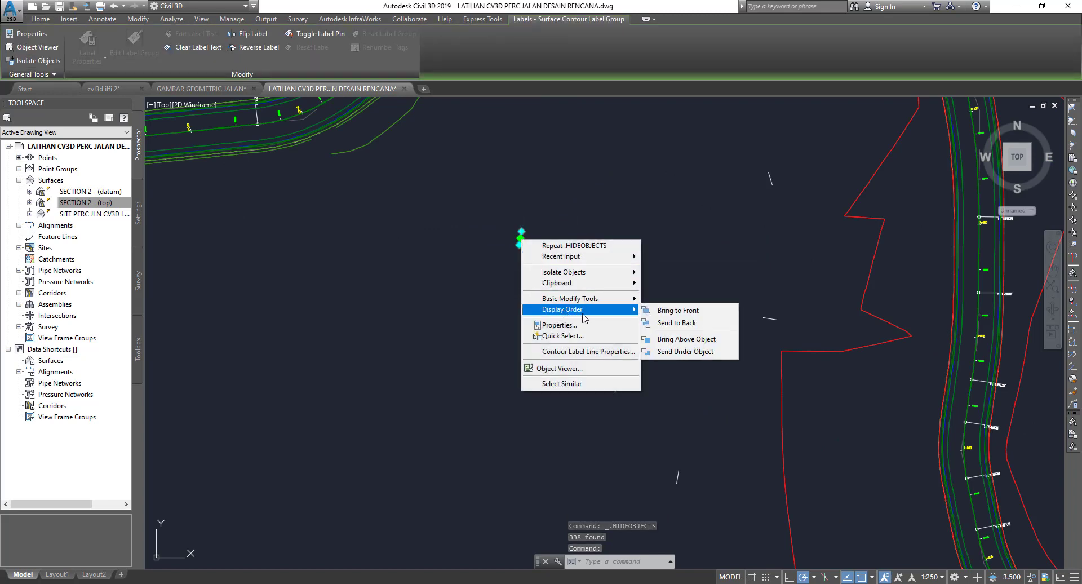
{"action": "left_click", "coordinate": [588, 385]}
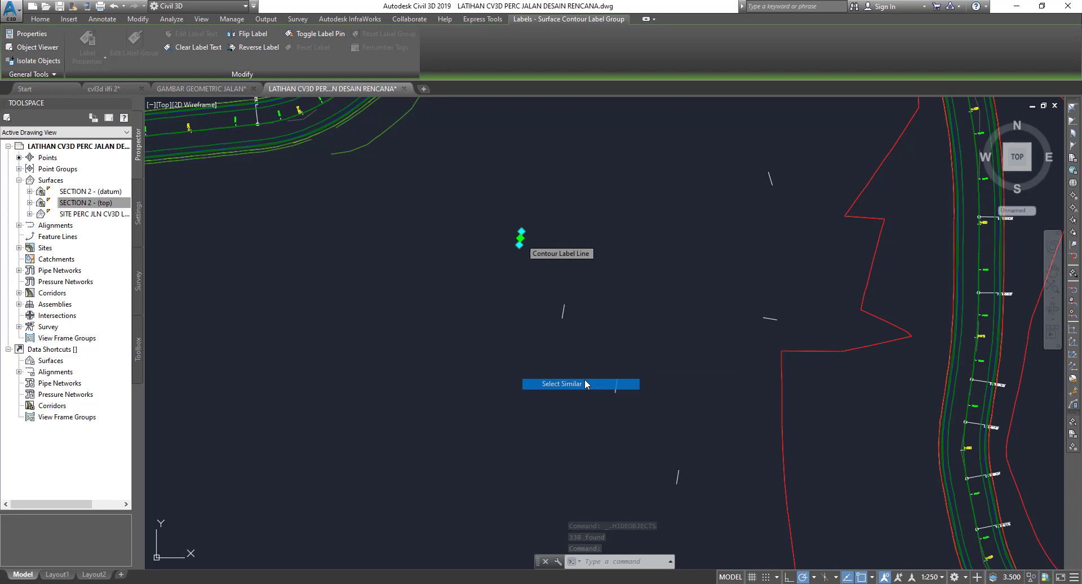
{"action": "right_click", "coordinate": [521, 240]}
{"action": "mouse_move", "coordinate": [565, 274]}
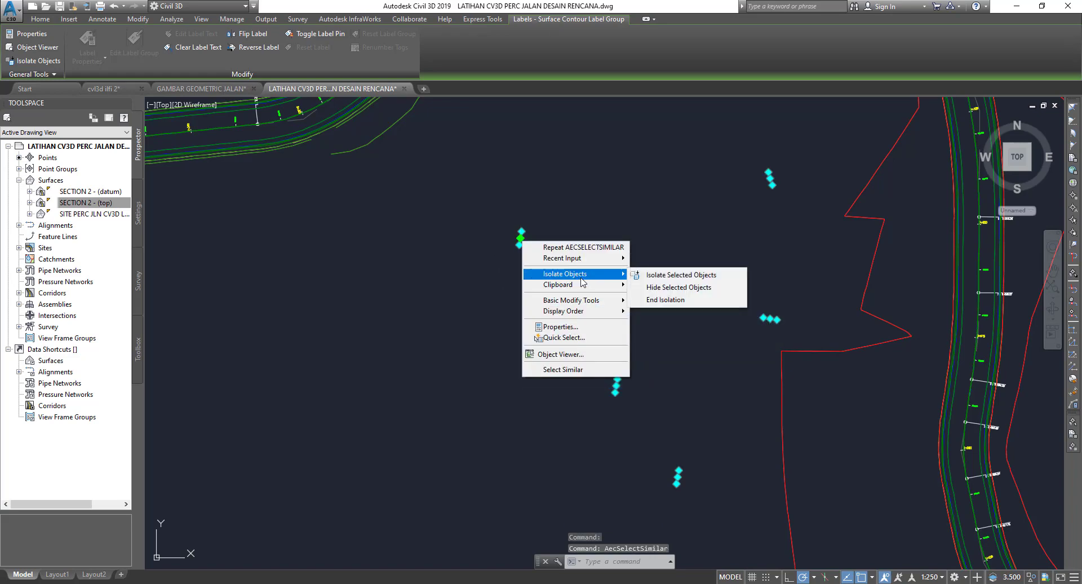
{"action": "left_click", "coordinate": [679, 287]}
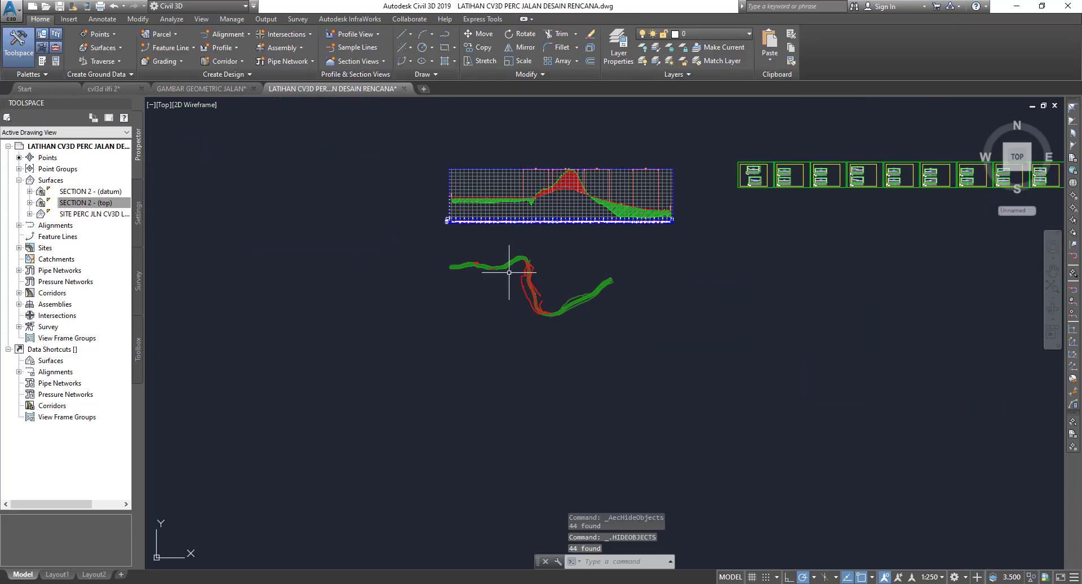
Open SECTION 2's Corridor Properties on the Slope Patterns tab and start adding a slope pattern
{"action": "scroll", "coordinate": [509, 273], "scroll_direction": "up", "scroll_amount": 5}
{"action": "scroll", "coordinate": [261, 237], "scroll_direction": "up", "scroll_amount": 3}
{"action": "scroll", "coordinate": [368, 253], "scroll_direction": "down", "scroll_amount": 2}
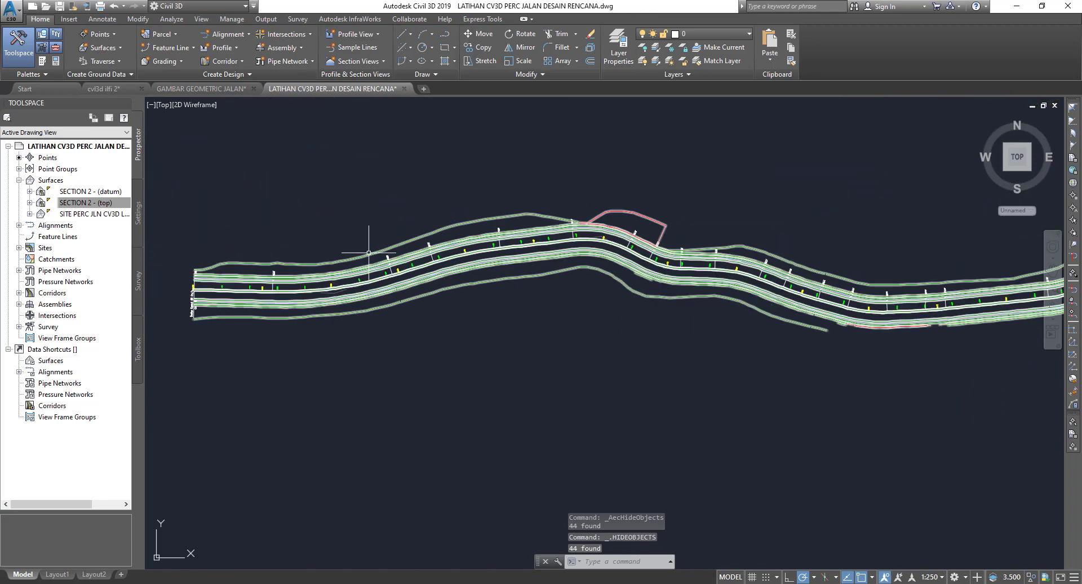
{"action": "scroll", "coordinate": [309, 287], "scroll_direction": "up", "scroll_amount": 2}
{"action": "scroll", "coordinate": [648, 215], "scroll_direction": "up", "scroll_amount": 1}
{"action": "scroll", "coordinate": [592, 289], "scroll_direction": "up", "scroll_amount": 1}
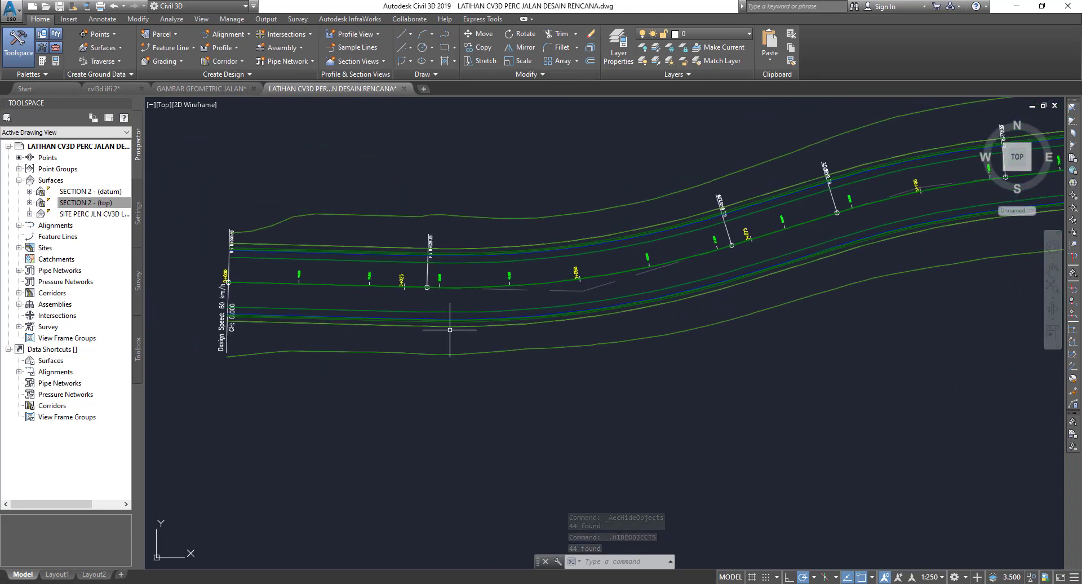
{"action": "scroll", "coordinate": [496, 256], "scroll_direction": "up", "scroll_amount": 1}
{"action": "scroll", "coordinate": [537, 307], "scroll_direction": "up", "scroll_amount": 1}
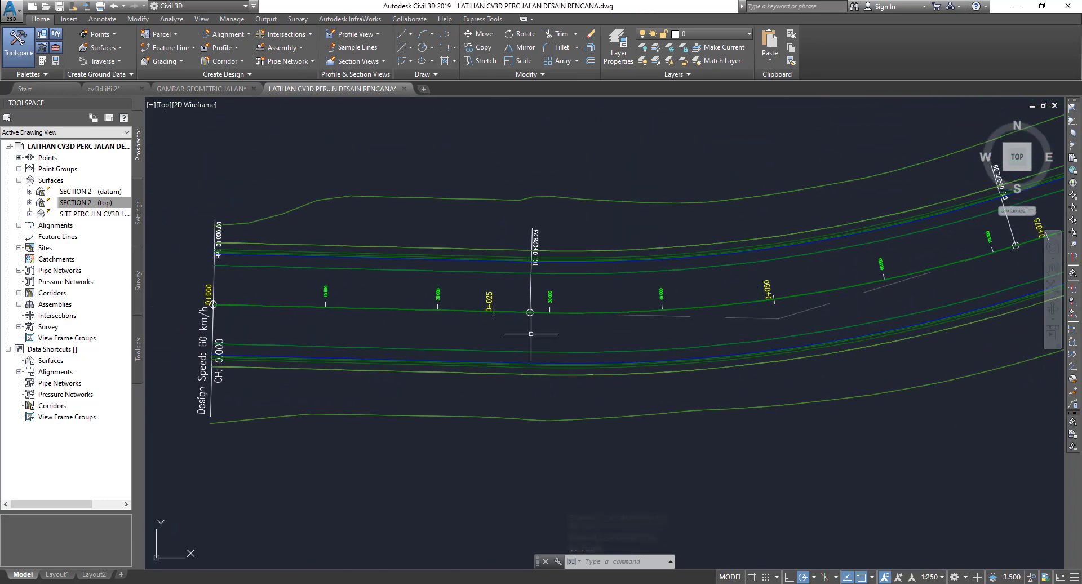
{"action": "left_click", "coordinate": [421, 252]}
{"action": "right_click", "coordinate": [420, 254]}
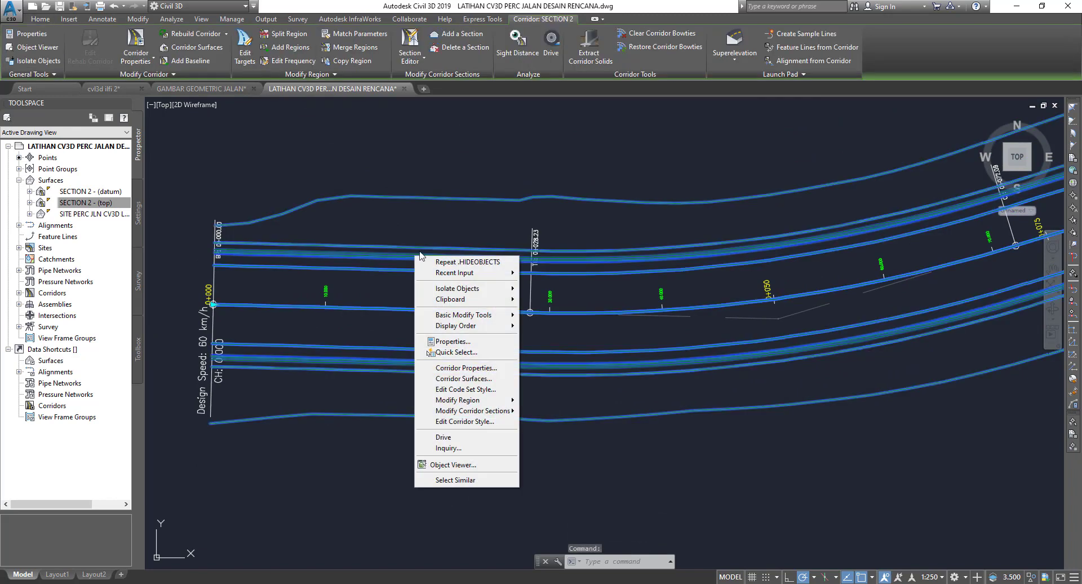
{"action": "left_click", "coordinate": [470, 368]}
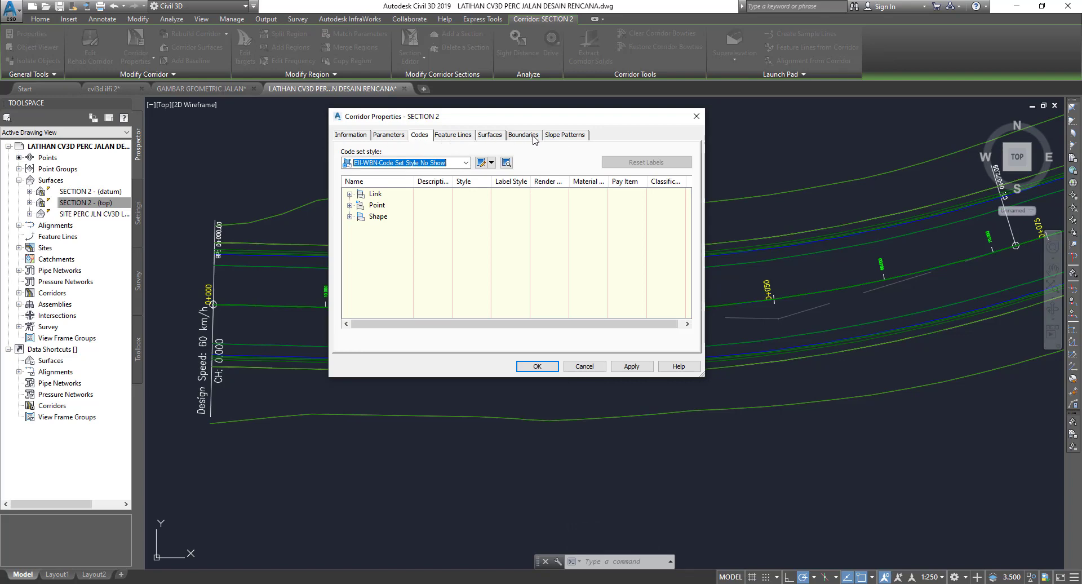
{"action": "left_click", "coordinate": [560, 140]}
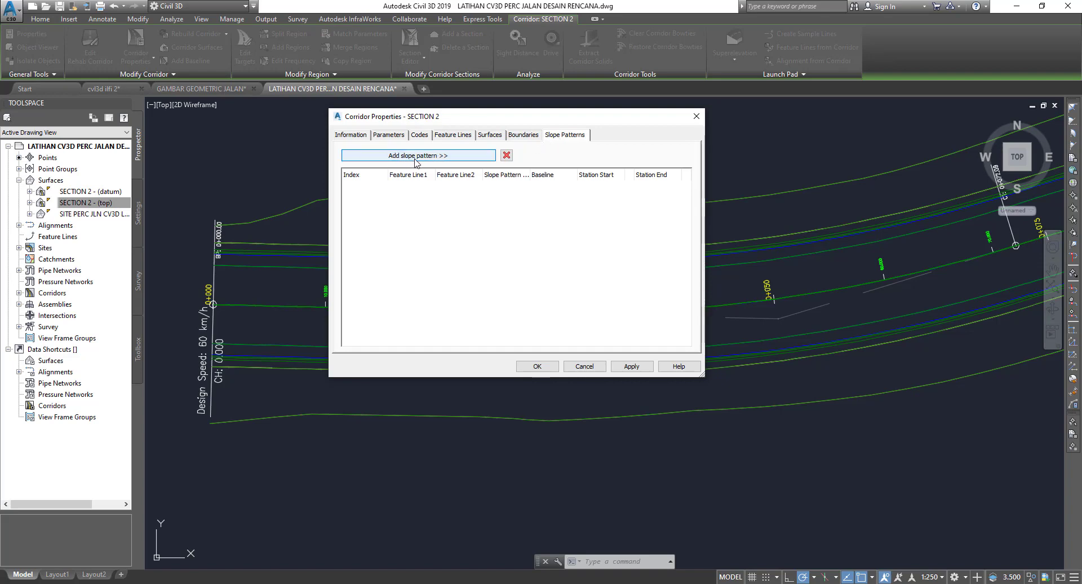
{"action": "left_click", "coordinate": [416, 158]}
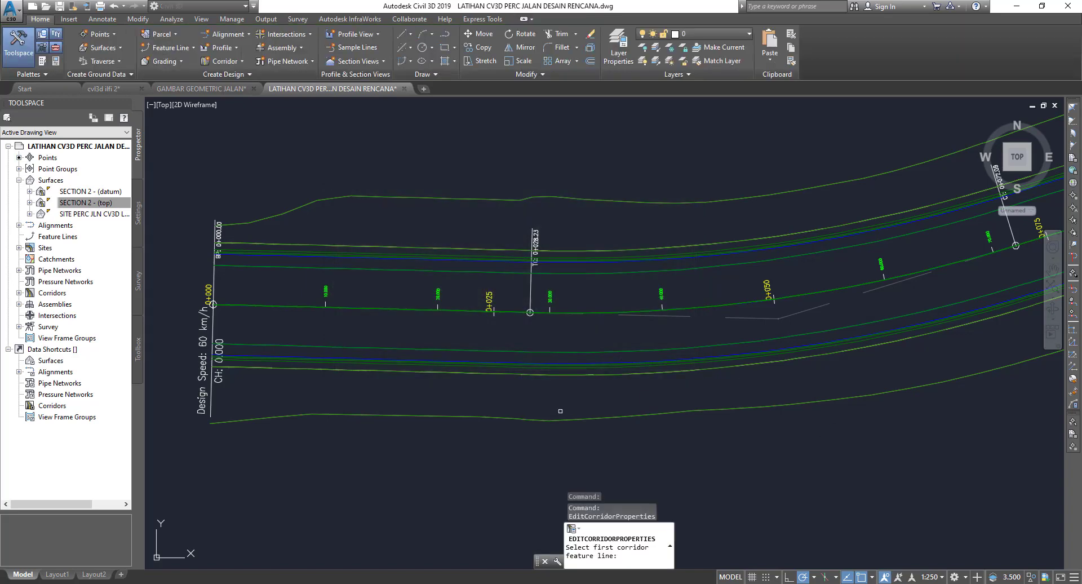
Start the slope pattern on corridor SECTION 2 at the Hinge feature line
{"action": "scroll", "coordinate": [551, 398], "scroll_direction": "up", "scroll_amount": 4}
{"action": "scroll", "coordinate": [514, 354], "scroll_direction": "down", "scroll_amount": 5}
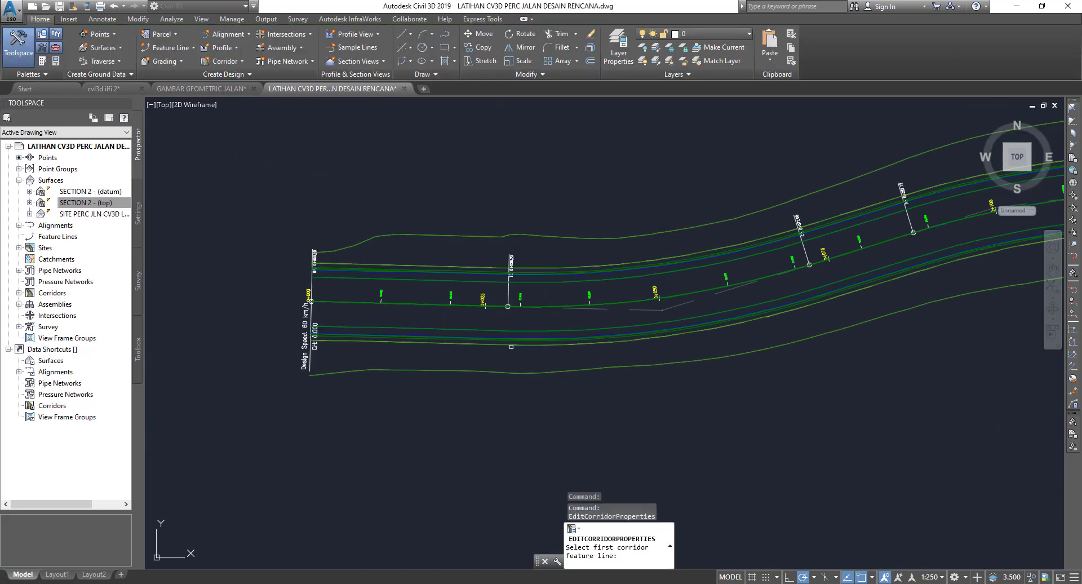
{"action": "scroll", "coordinate": [492, 361], "scroll_direction": "up", "scroll_amount": 4}
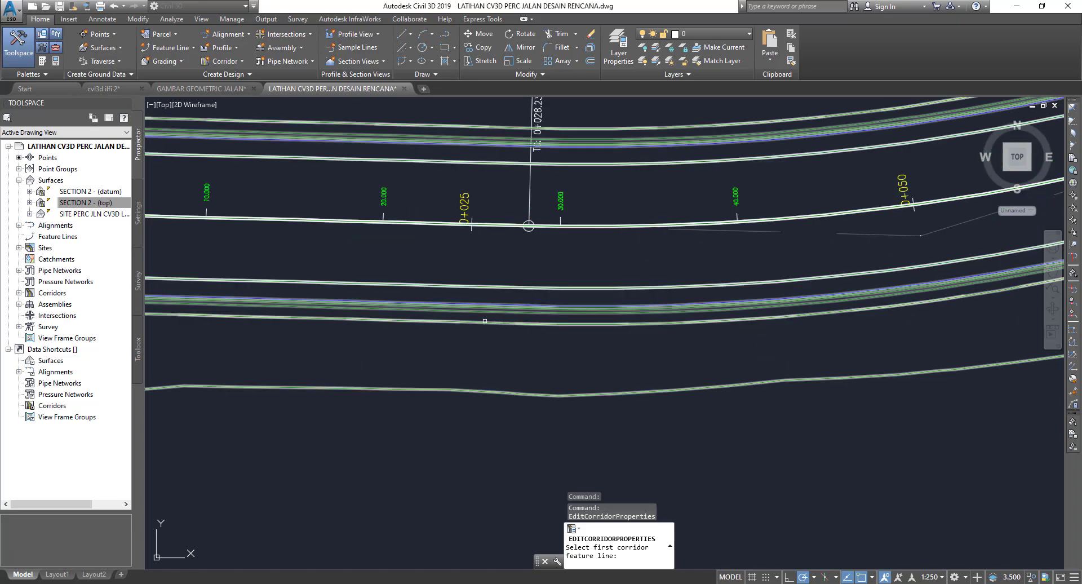
{"action": "mouse_move", "coordinate": [485, 322]}
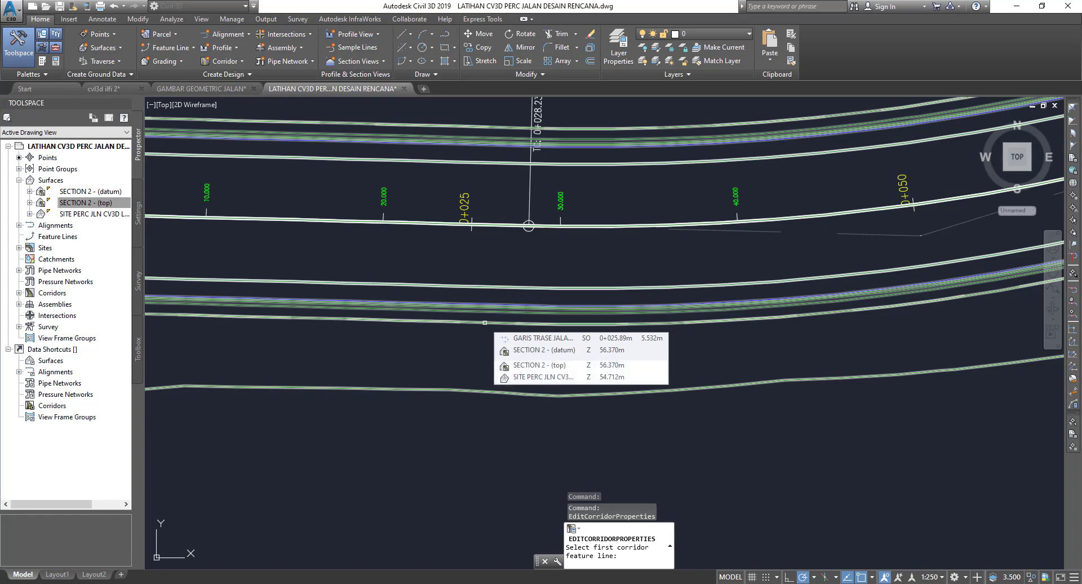
{"action": "left_click", "coordinate": [485, 323]}
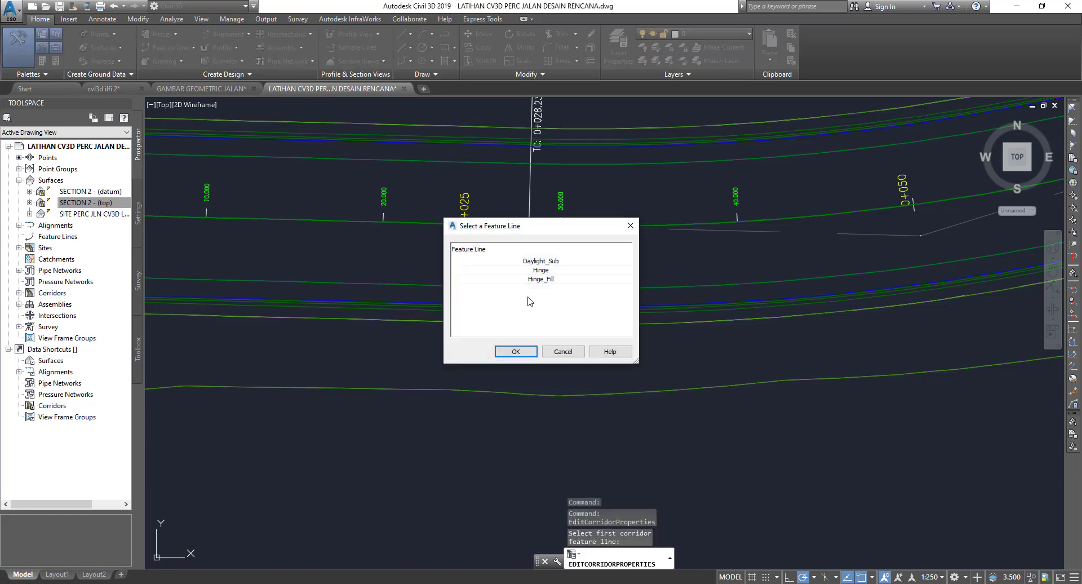
{"action": "left_click", "coordinate": [540, 270]}
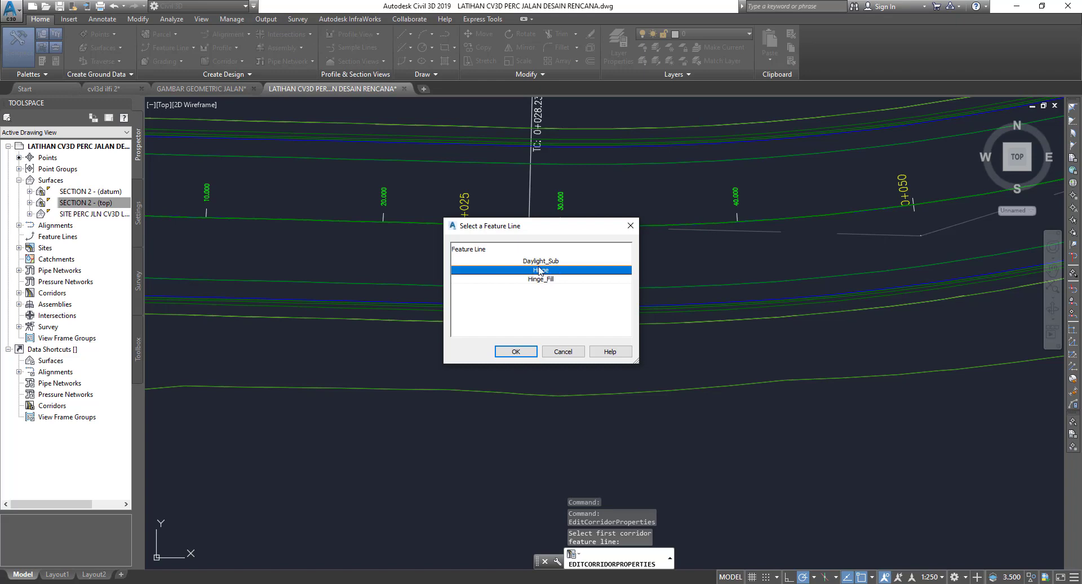
{"action": "left_click", "coordinate": [530, 351]}
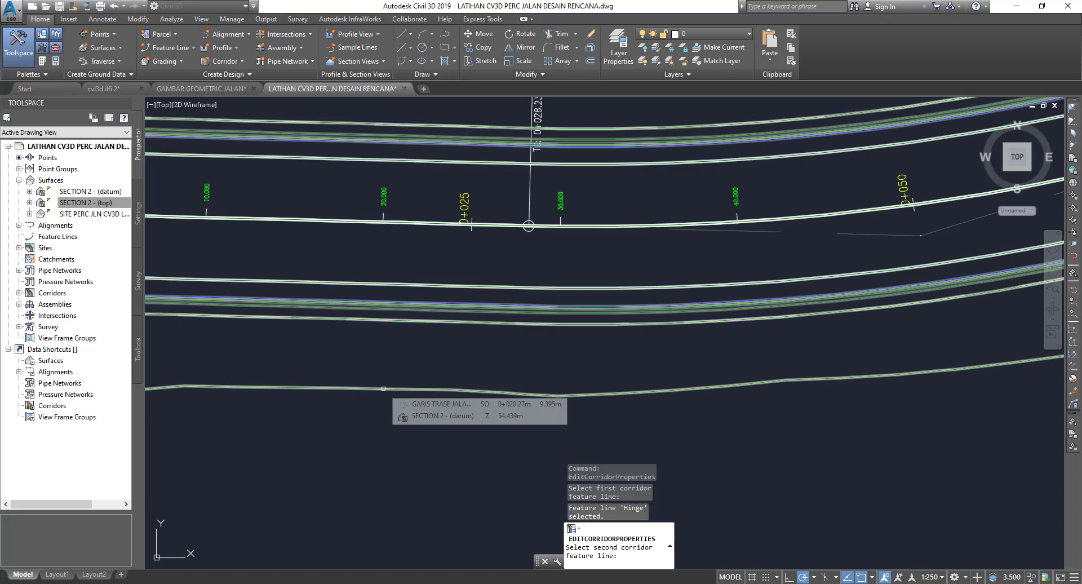
End the slope pattern at the Daylight_Fill feature line on the outer corridor edge
{"action": "scroll", "coordinate": [385, 383], "scroll_direction": "down", "scroll_amount": 2}
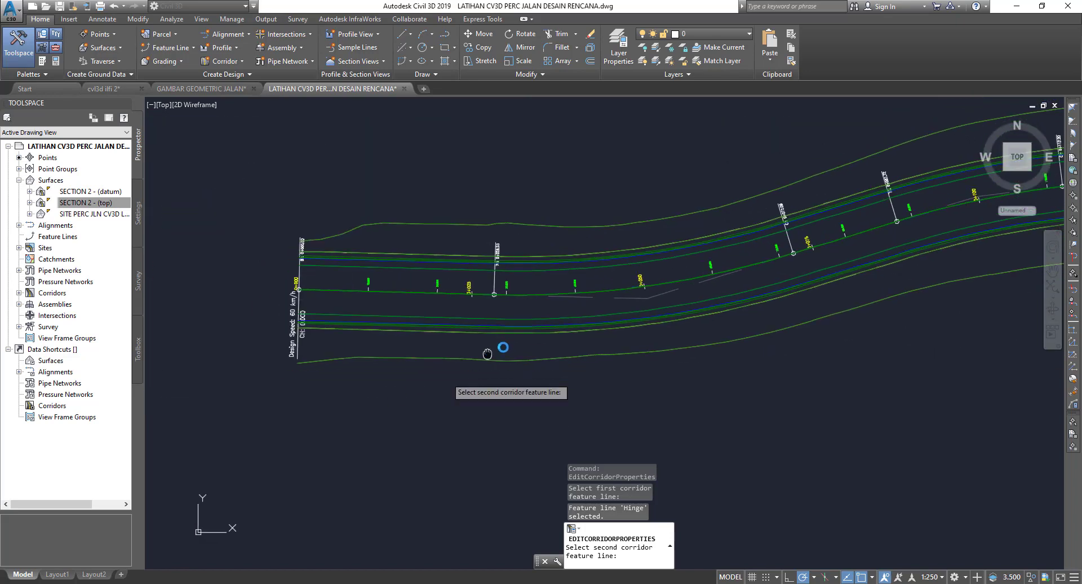
{"action": "scroll", "coordinate": [448, 380], "scroll_direction": "up", "scroll_amount": 1}
{"action": "scroll", "coordinate": [498, 347], "scroll_direction": "up", "scroll_amount": 1}
{"action": "scroll", "coordinate": [452, 359], "scroll_direction": "up", "scroll_amount": 1}
{"action": "left_click", "coordinate": [453, 359]}
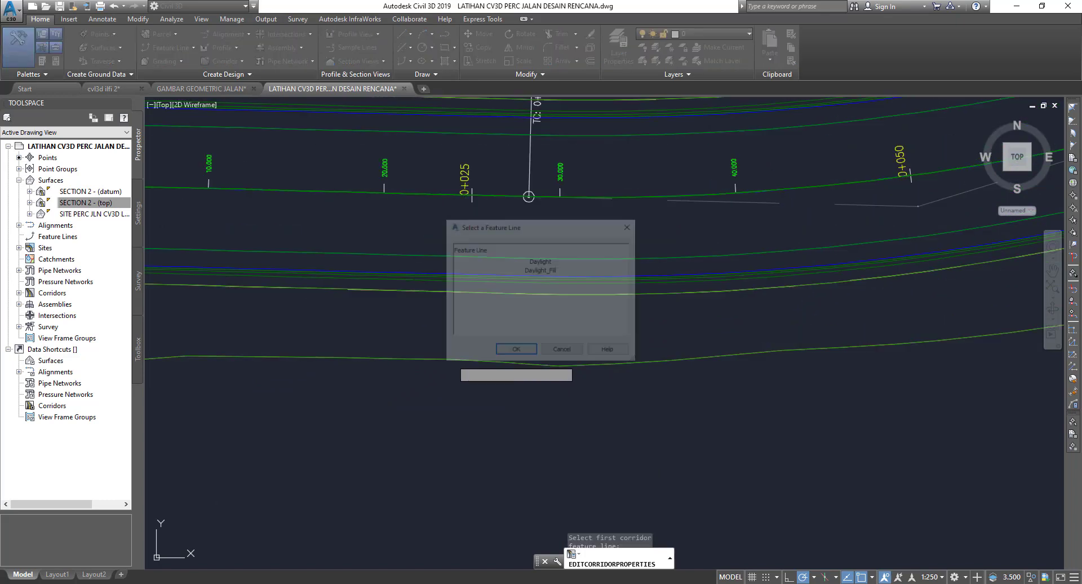
{"action": "left_click", "coordinate": [550, 274]}
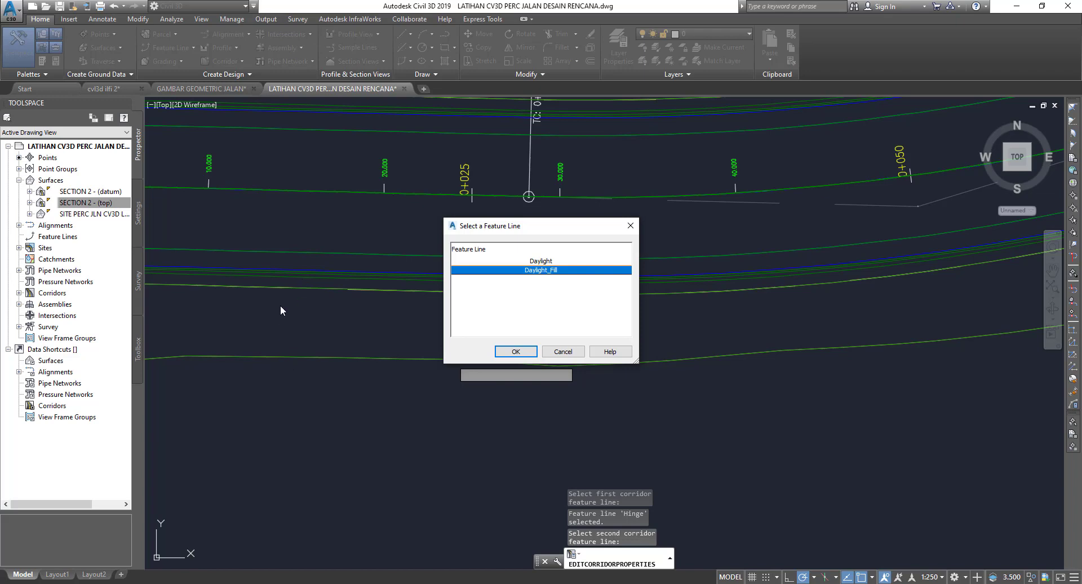
{"action": "left_click", "coordinate": [516, 351]}
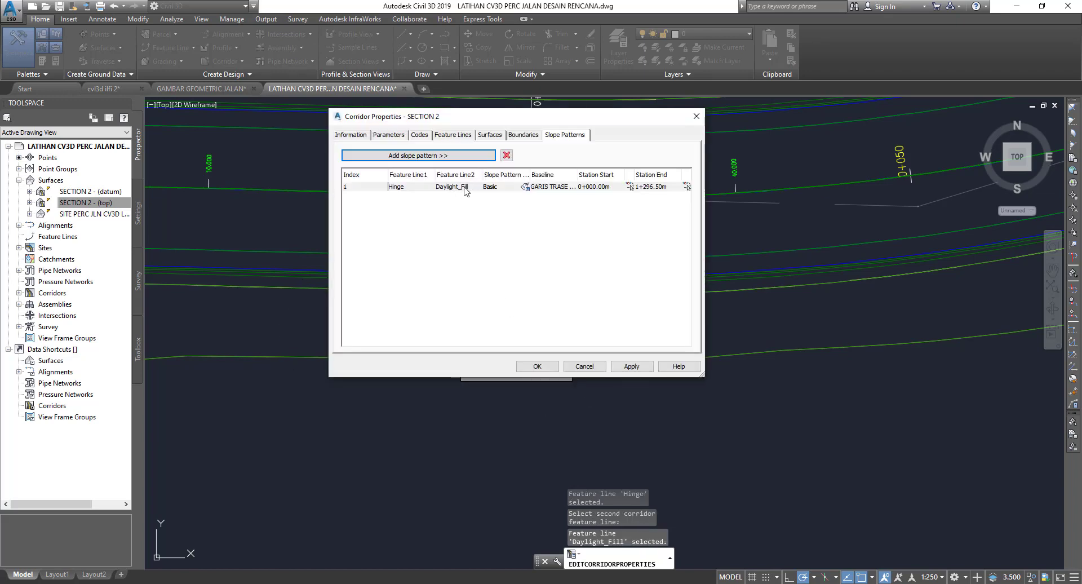
Give the new slope pattern the Basic style and apply it to corridor SECTION 2
{"action": "left_click", "coordinate": [525, 186]}
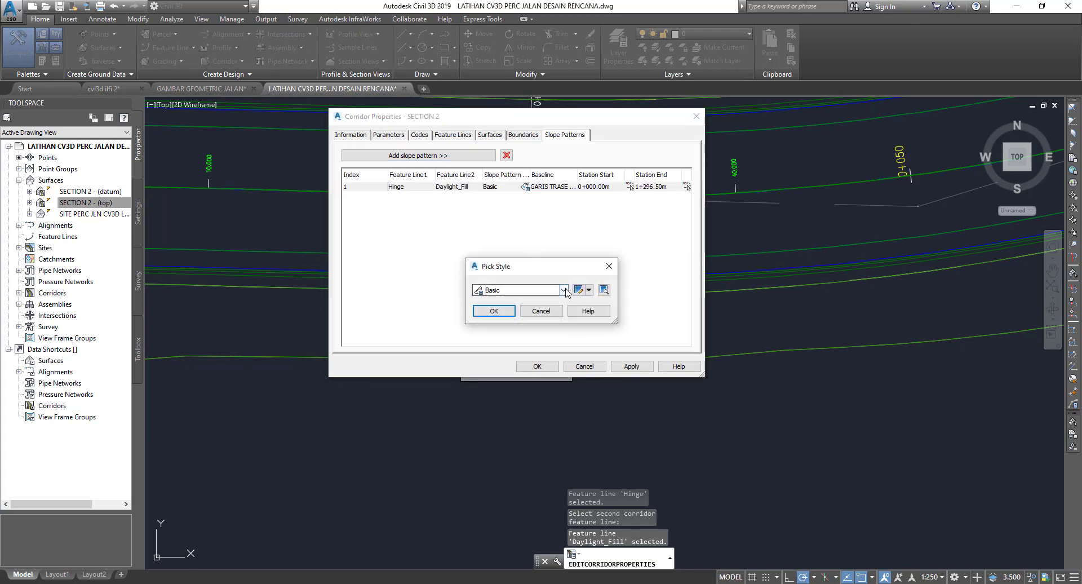
{"action": "left_click", "coordinate": [564, 290]}
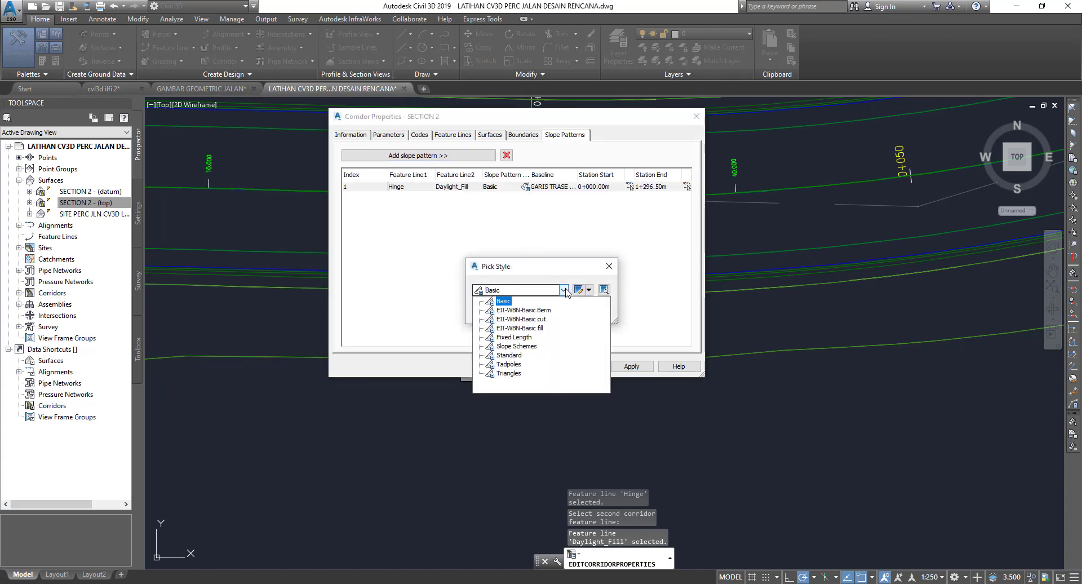
{"action": "left_click", "coordinate": [499, 306]}
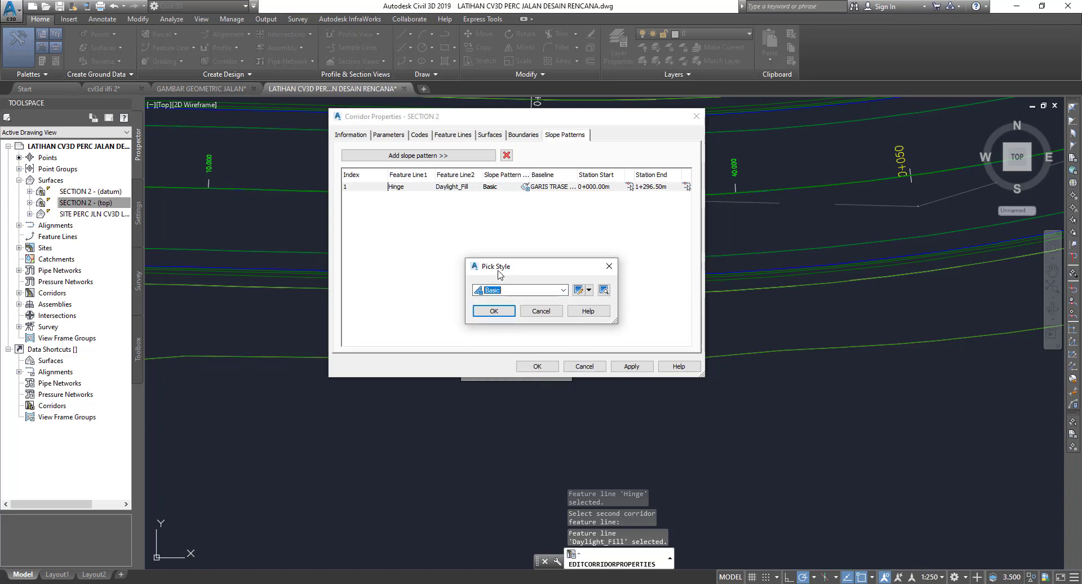
{"action": "left_click", "coordinate": [485, 312]}
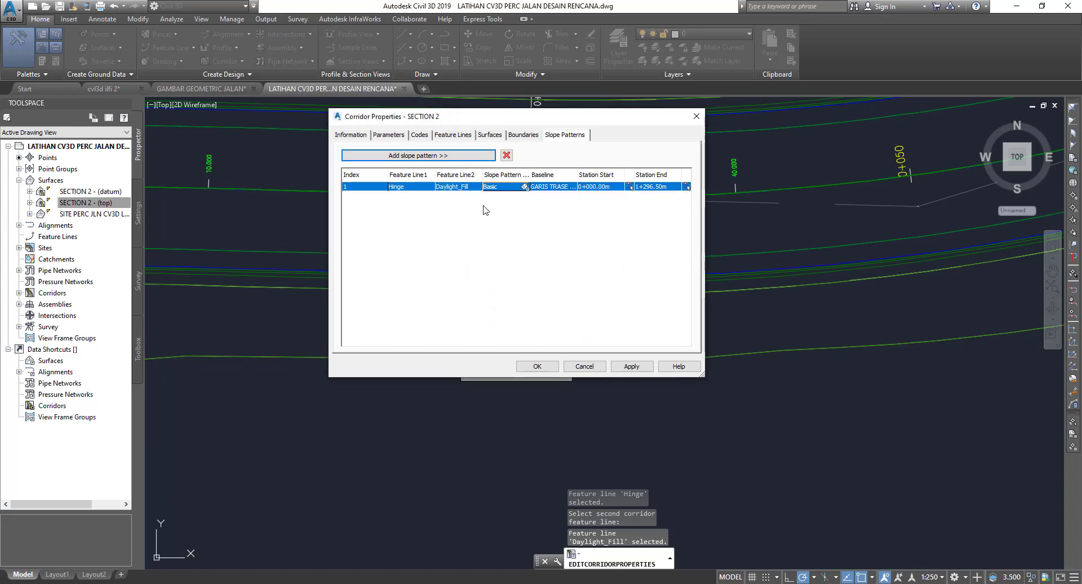
{"action": "left_click", "coordinate": [632, 367]}
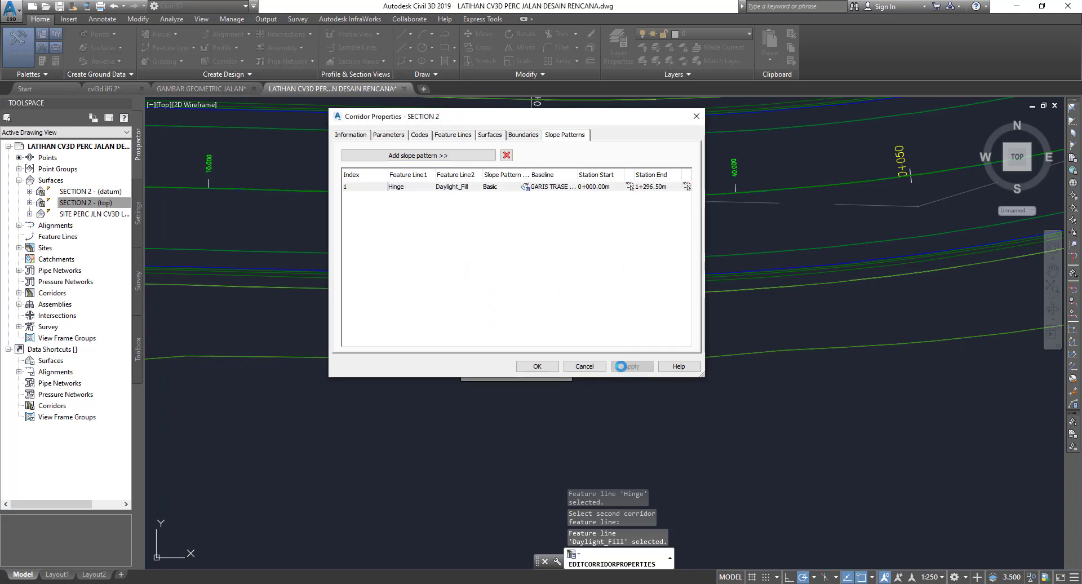
{"action": "left_click", "coordinate": [538, 366]}
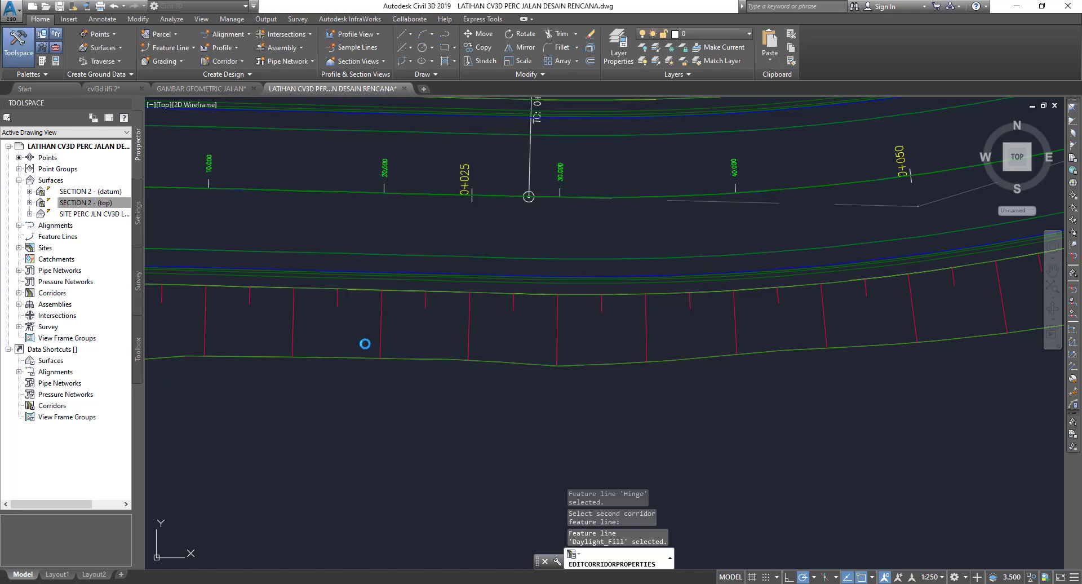
Pan and zoom along the winding corridor to inspect the slope ticks on the fill slopes
{"action": "scroll", "coordinate": [393, 338], "scroll_direction": "down", "scroll_amount": 4}
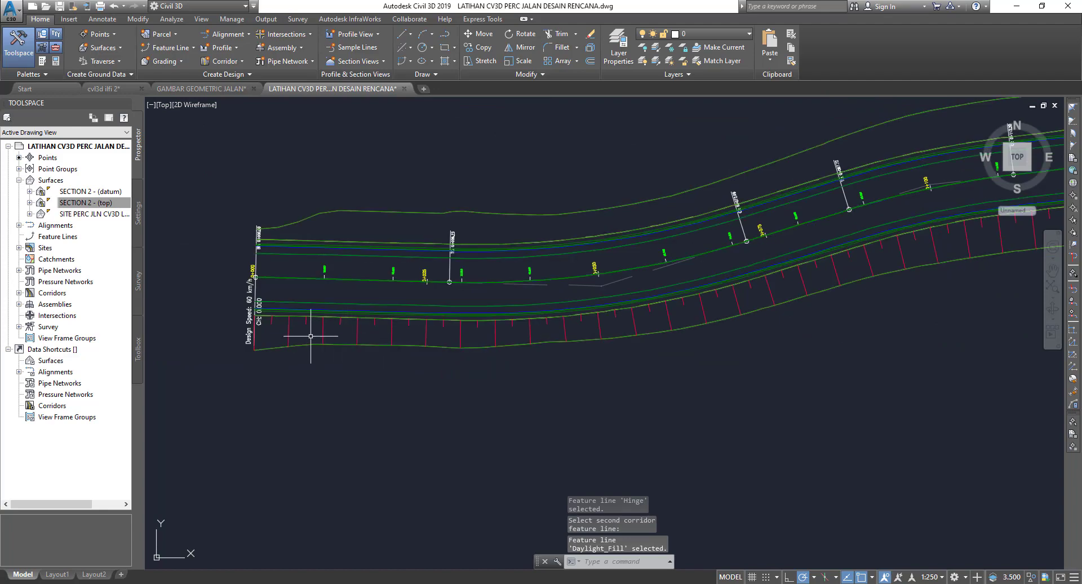
{"action": "scroll", "coordinate": [309, 332], "scroll_direction": "up", "scroll_amount": 3}
{"action": "scroll", "coordinate": [484, 352], "scroll_direction": "down", "scroll_amount": 5}
{"action": "middle_click_drag", "start_coordinate": [483, 353], "coordinate": [501, 335]}
{"action": "scroll", "coordinate": [560, 382], "scroll_direction": "down", "scroll_amount": 2}
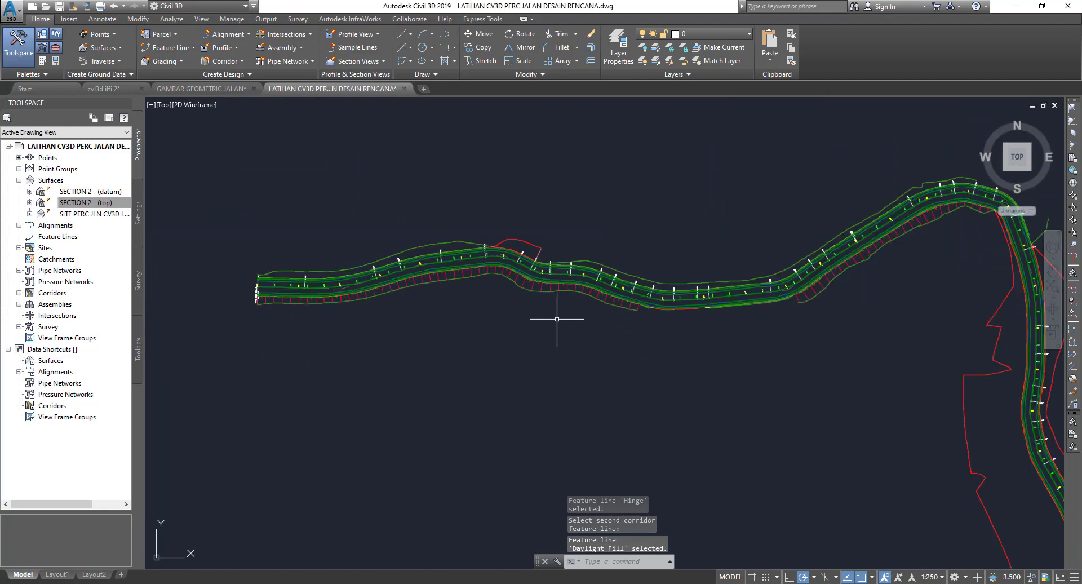
{"action": "middle_click_drag", "start_coordinate": [560, 382], "coordinate": [295, 381]}
{"action": "scroll", "coordinate": [295, 382], "scroll_direction": "up", "scroll_amount": 2}
{"action": "scroll", "coordinate": [634, 314], "scroll_direction": "down", "scroll_amount": 3}
{"action": "scroll", "coordinate": [760, 328], "scroll_direction": "up", "scroll_amount": 1}
{"action": "scroll", "coordinate": [760, 328], "scroll_direction": "up", "scroll_amount": 3}
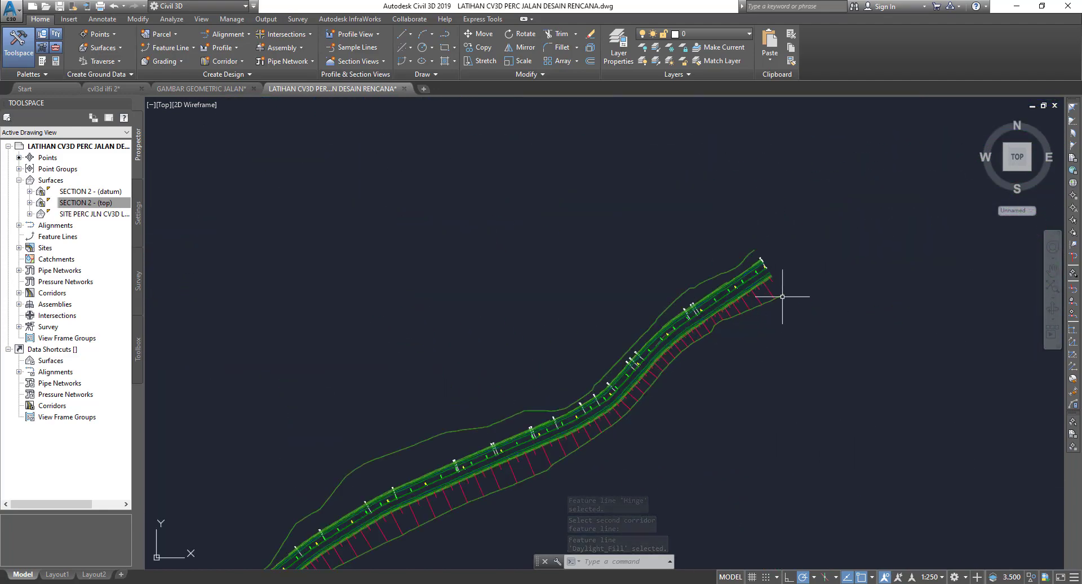
{"action": "mouse_move", "coordinate": [773, 300]}
{"action": "middle_mouse_down"}
{"action": "mouse_move", "coordinate": [733, 351]}
{"action": "mouse_move", "coordinate": [658, 362]}
{"action": "middle_mouse_up"}
{"action": "scroll", "coordinate": [733, 350], "scroll_direction": "down", "scroll_amount": 2}
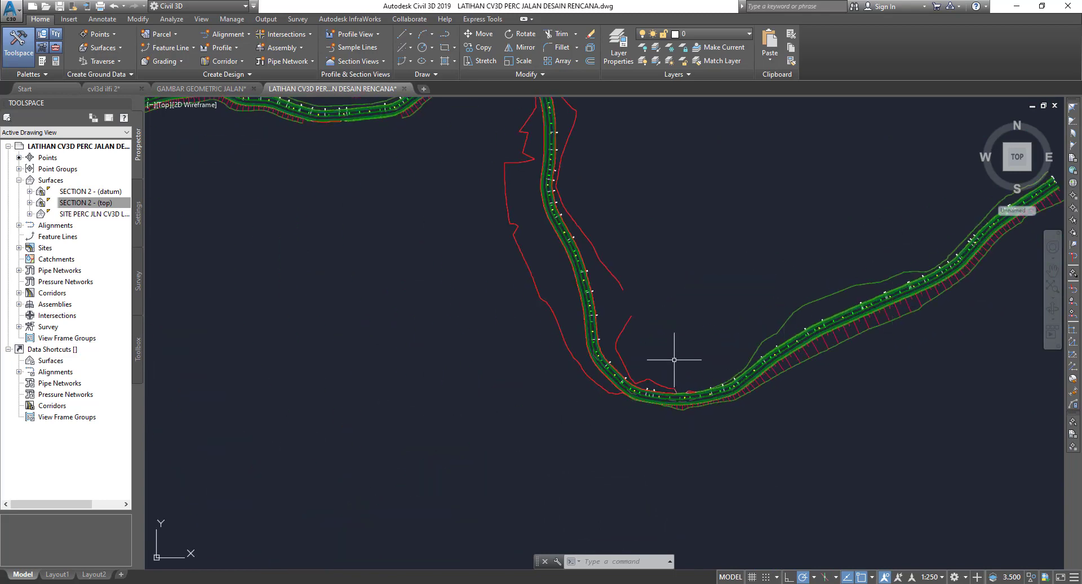
{"action": "scroll", "coordinate": [564, 303], "scroll_direction": "up", "scroll_amount": 2}
{"action": "scroll", "coordinate": [314, 234], "scroll_direction": "down", "scroll_amount": 2}
{"action": "scroll", "coordinate": [286, 279], "scroll_direction": "up", "scroll_amount": 1}
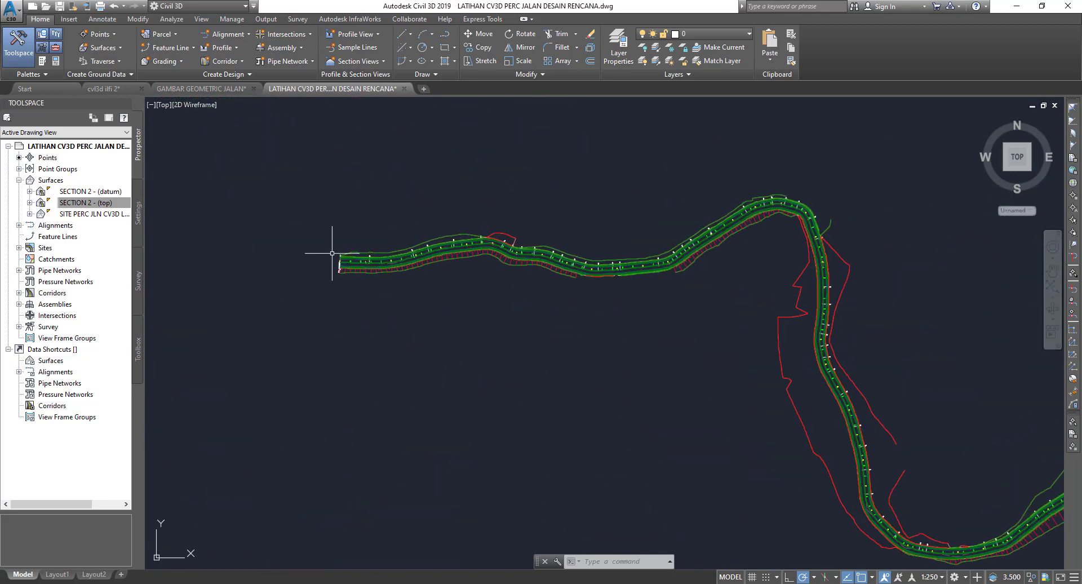
{"action": "scroll", "coordinate": [339, 242], "scroll_direction": "up", "scroll_amount": 1}
{"action": "scroll", "coordinate": [355, 254], "scroll_direction": "up", "scroll_amount": 1}
{"action": "scroll", "coordinate": [305, 280], "scroll_direction": "down", "scroll_amount": 2}
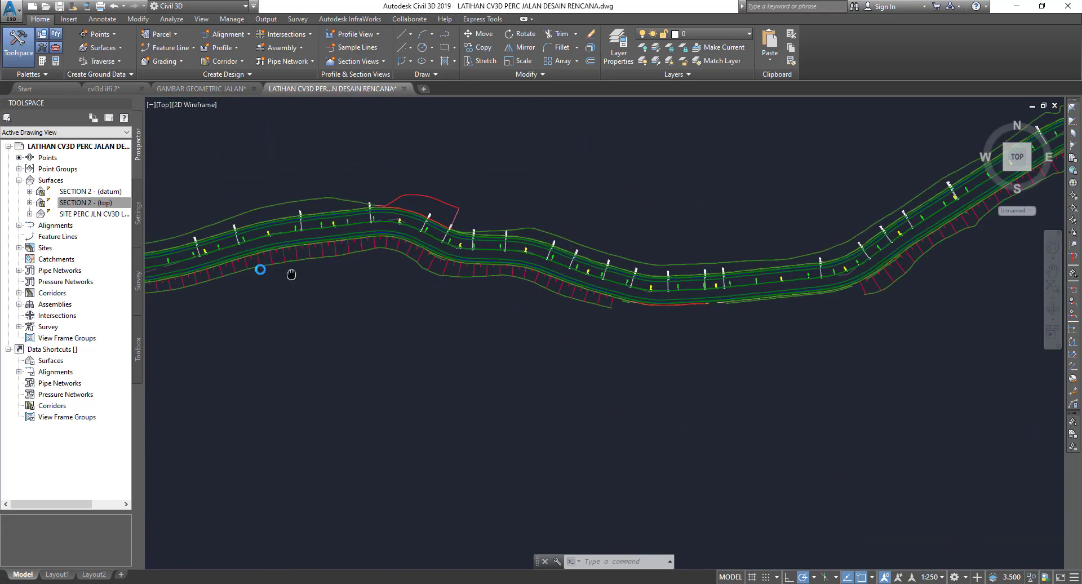
{"action": "scroll", "coordinate": [800, 310], "scroll_direction": "down", "scroll_amount": 2}
{"action": "scroll", "coordinate": [565, 295], "scroll_direction": "up", "scroll_amount": 5}
{"action": "scroll", "coordinate": [565, 295], "scroll_direction": "up", "scroll_amount": 1}
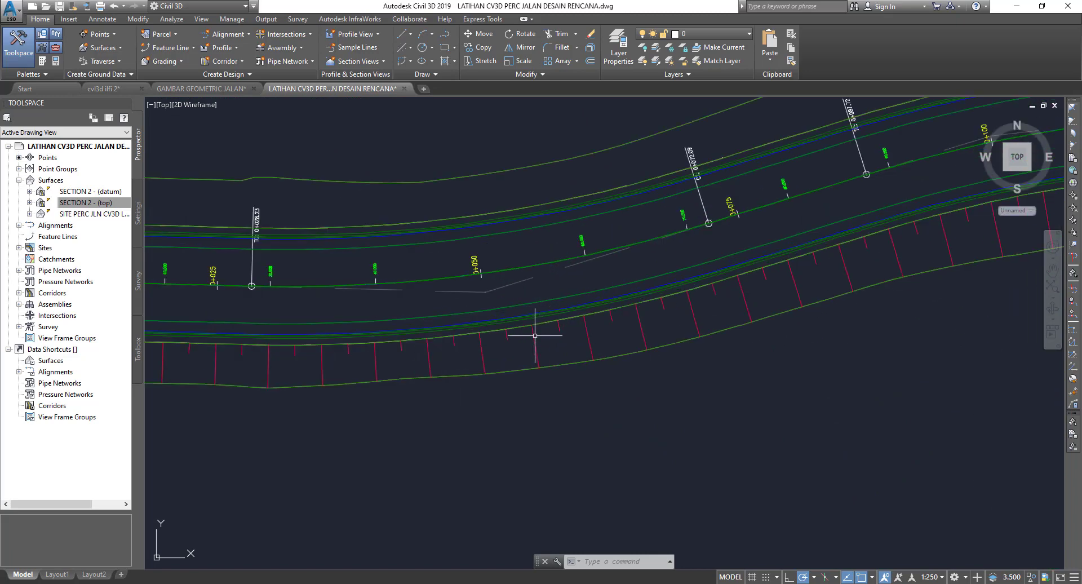
From SECTION 2's Corridor Properties, copy the slope pattern's Basic style as Basic [Copy]
{"action": "left_click", "coordinate": [536, 336]}
{"action": "right_click", "coordinate": [534, 337]}
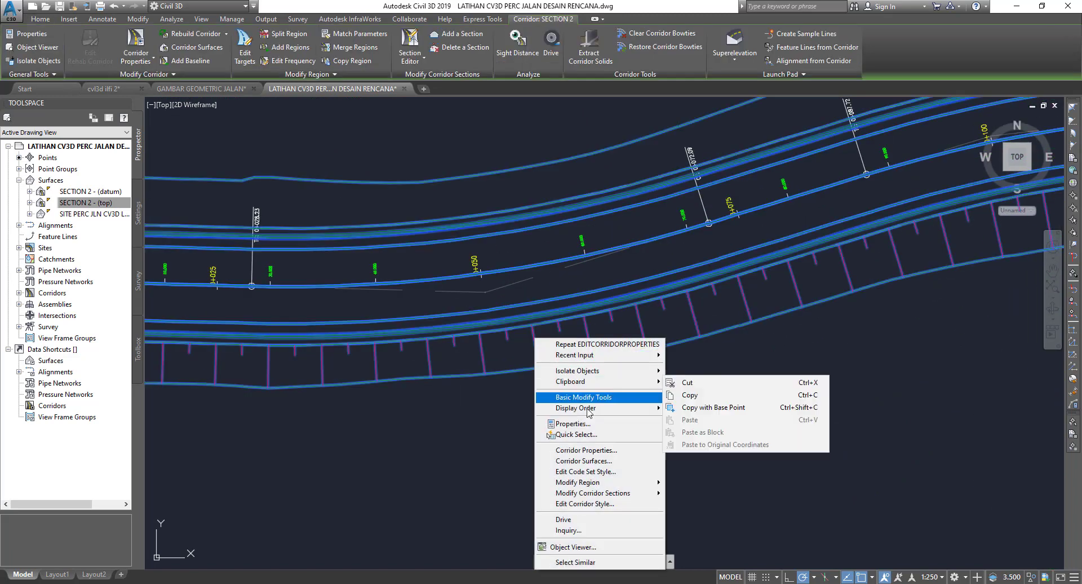
{"action": "left_click", "coordinate": [586, 450]}
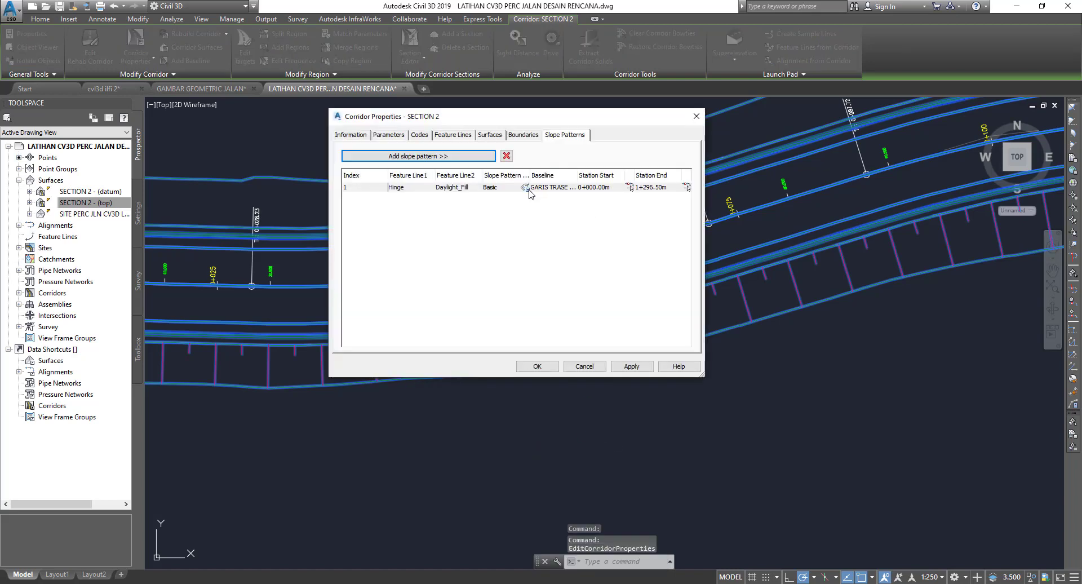
{"action": "left_click", "coordinate": [528, 188]}
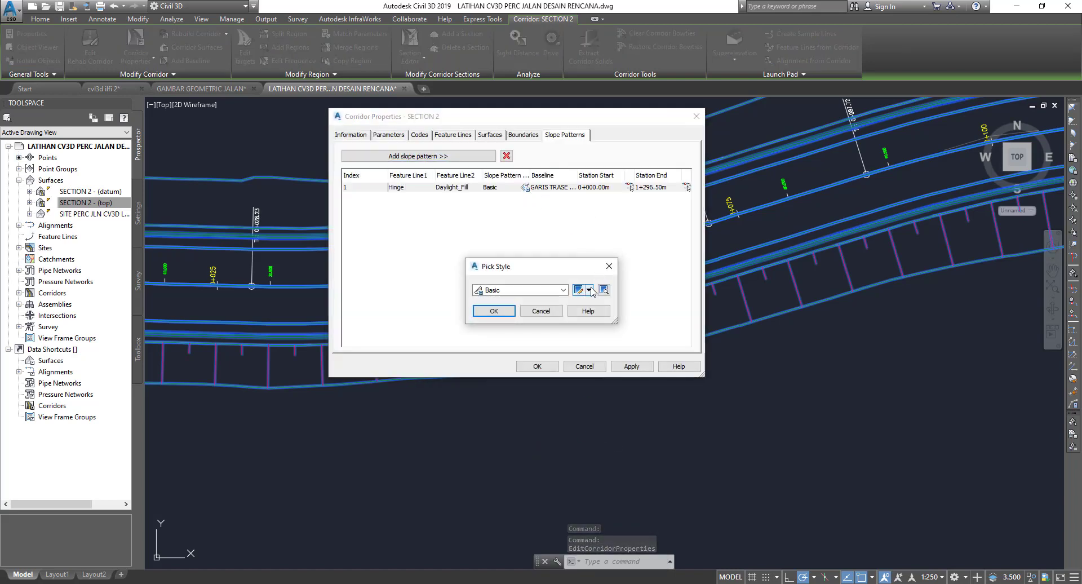
{"action": "left_click", "coordinate": [589, 290]}
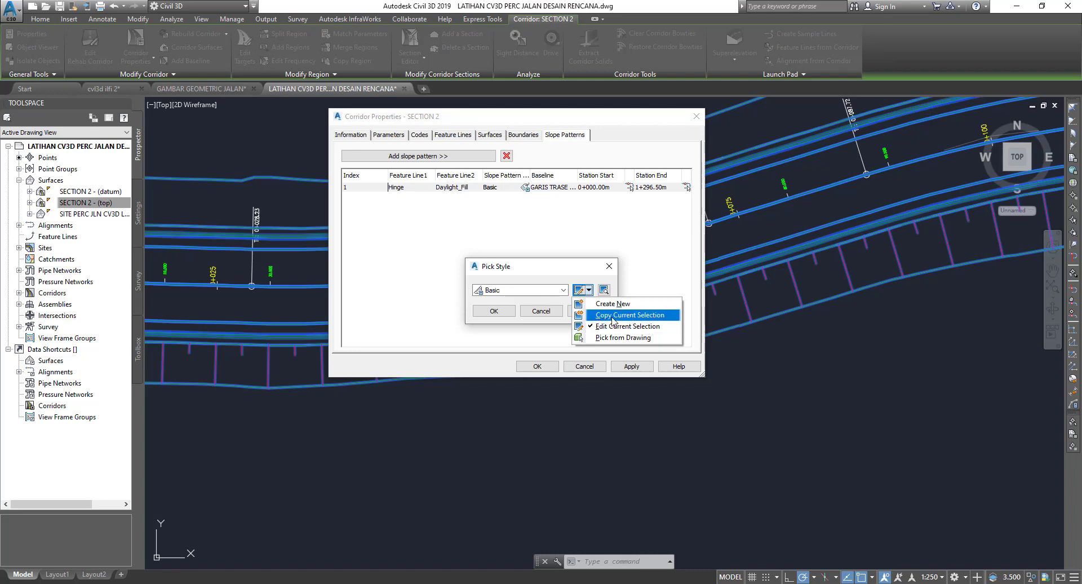
{"action": "left_click", "coordinate": [614, 320]}
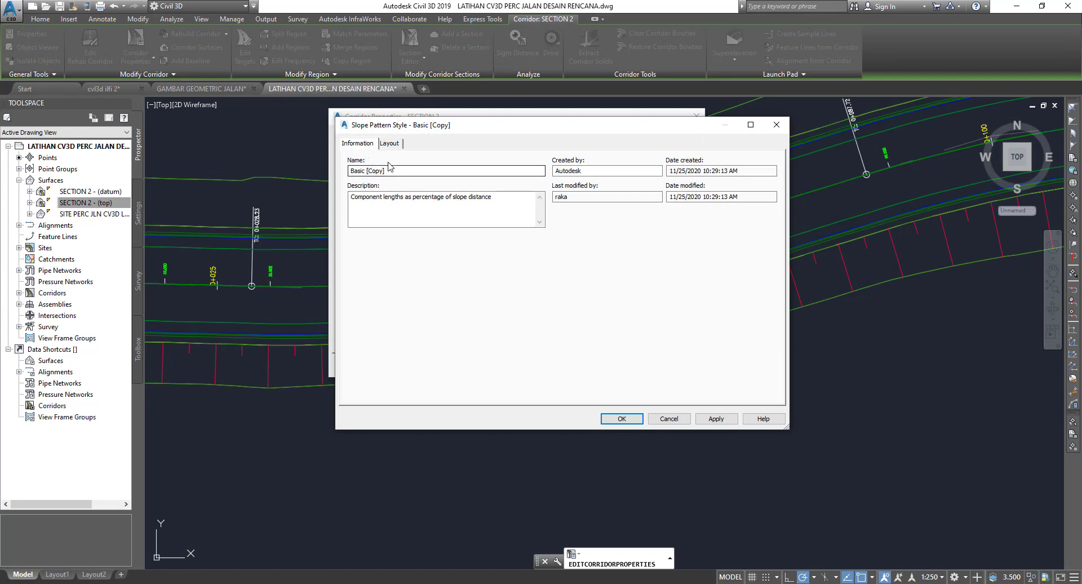
Remove the [Copy] suffix to name the style Arsiran fill and show its Component 1 layout
{"action": "left_click_drag", "start_coordinate": [386, 171], "coordinate": [376, 170]}
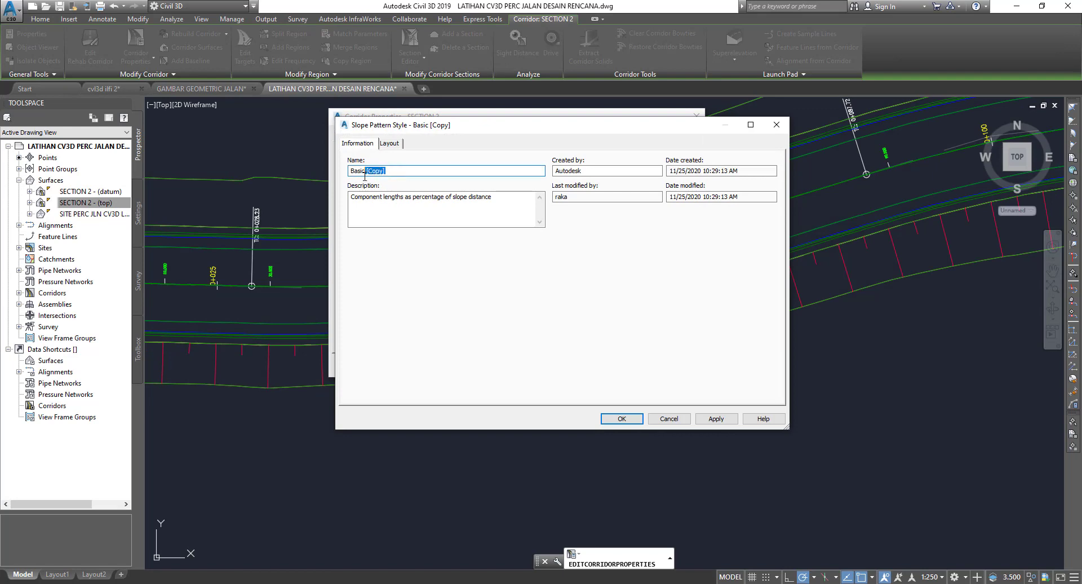
{"action": "key", "text": "BackSpace"}
{"action": "type", "text": "Arsiran fill"}
{"action": "left_click_drag", "start_coordinate": [500, 199], "coordinate": [351, 196]}
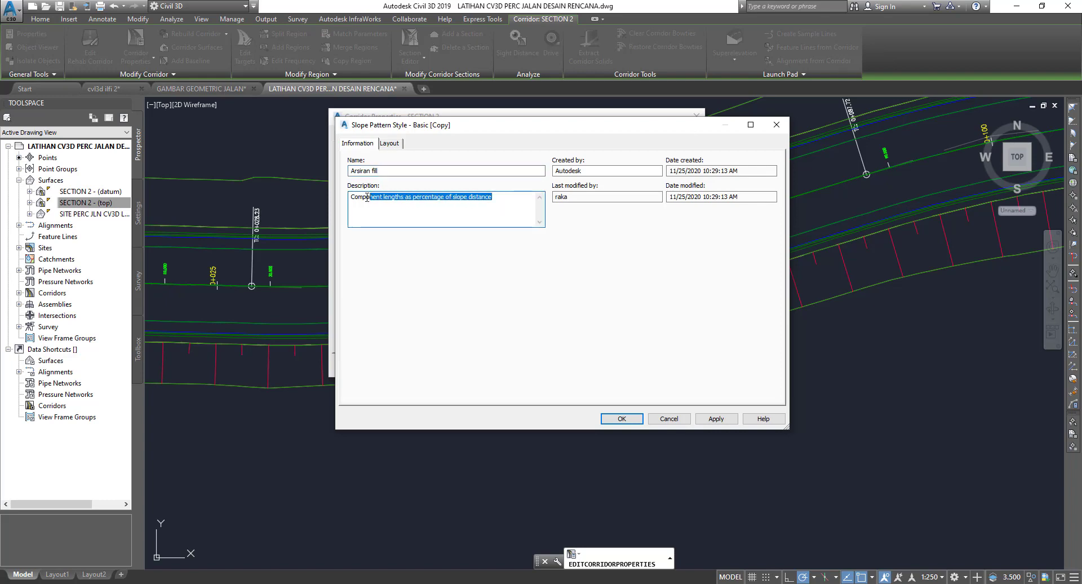
{"action": "left_click", "coordinate": [390, 143]}
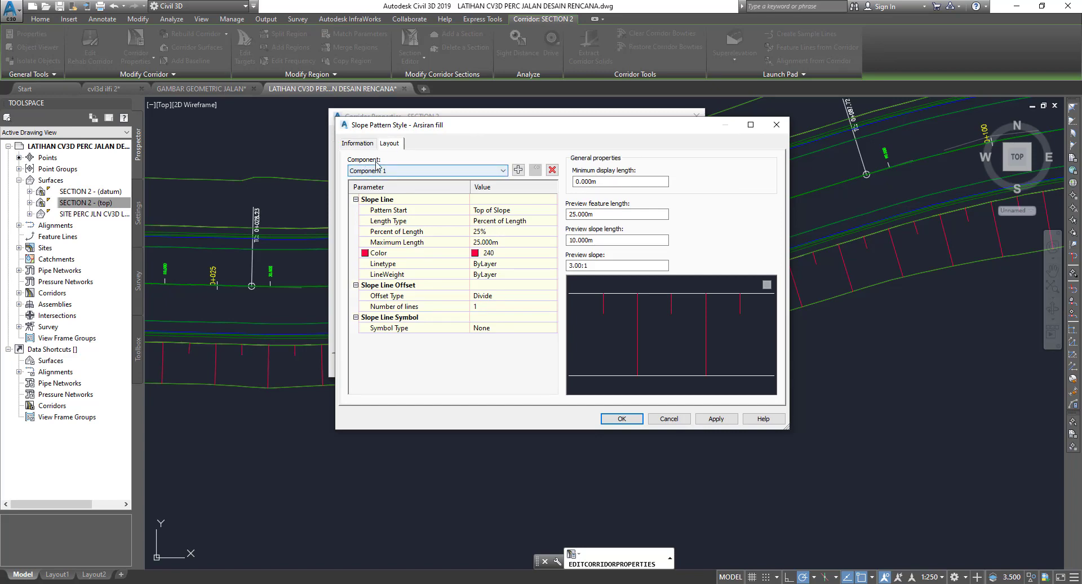
Change Component 1's slope line colour to green, index colour 110
{"action": "left_click", "coordinate": [519, 171]}
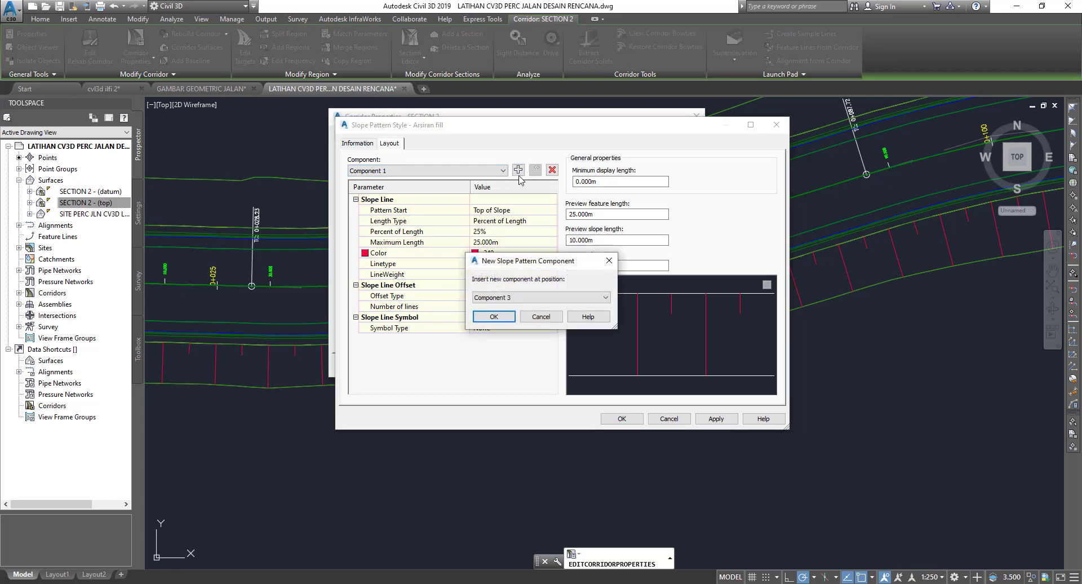
{"action": "left_click", "coordinate": [612, 255]}
{"action": "left_click", "coordinate": [492, 171]}
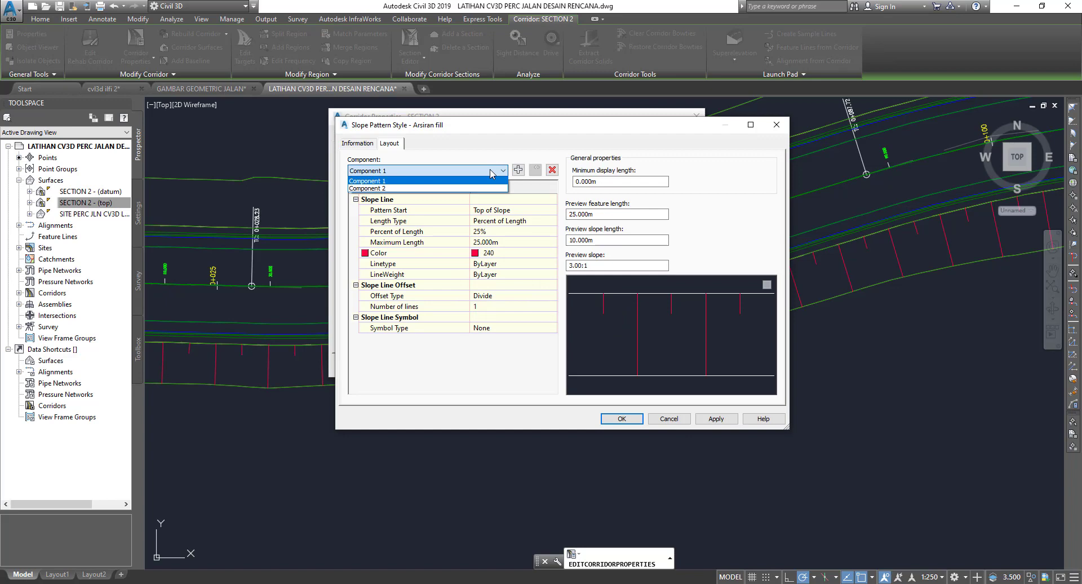
{"action": "left_click", "coordinate": [493, 174]}
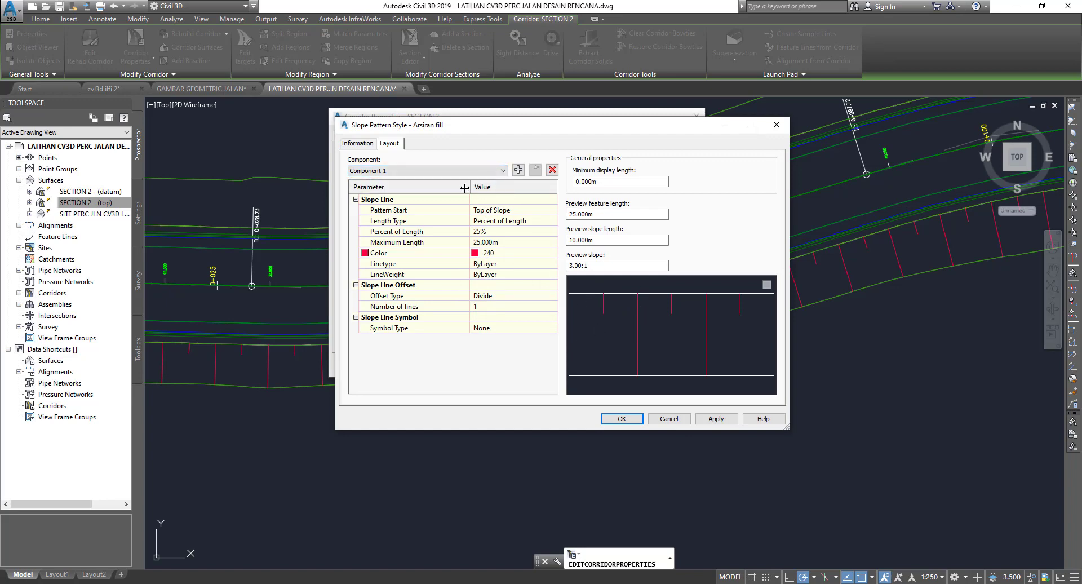
{"action": "left_click", "coordinate": [546, 255]}
{"action": "left_click", "coordinate": [550, 254]}
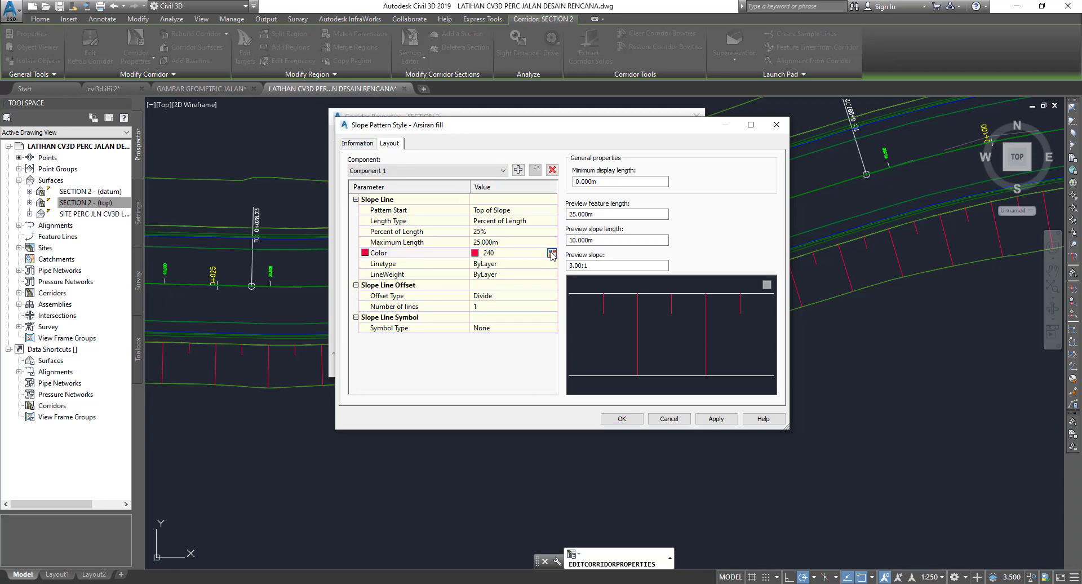
{"action": "left_click", "coordinate": [530, 260]}
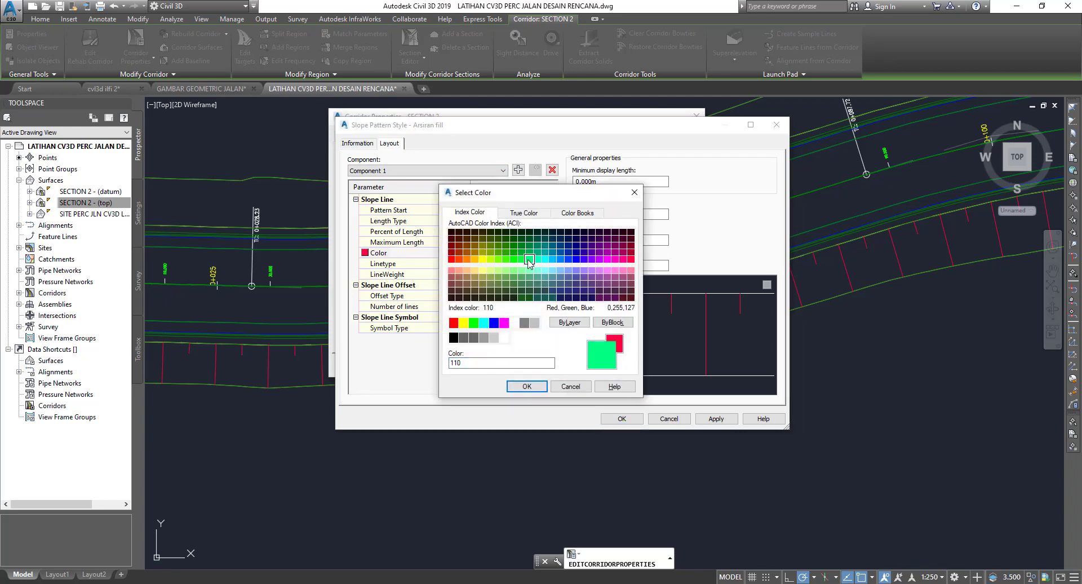
{"action": "left_click", "coordinate": [526, 386]}
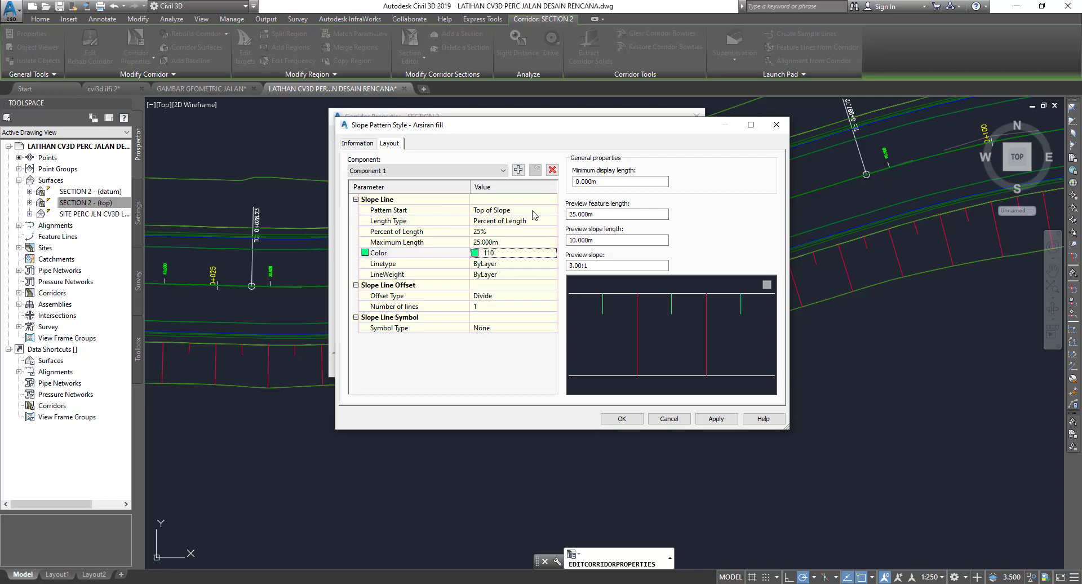
Keep Top of Slope as start and set 45% length with a 45.000m maximum
{"action": "left_click", "coordinate": [535, 212]}
{"action": "left_click", "coordinate": [535, 212]}
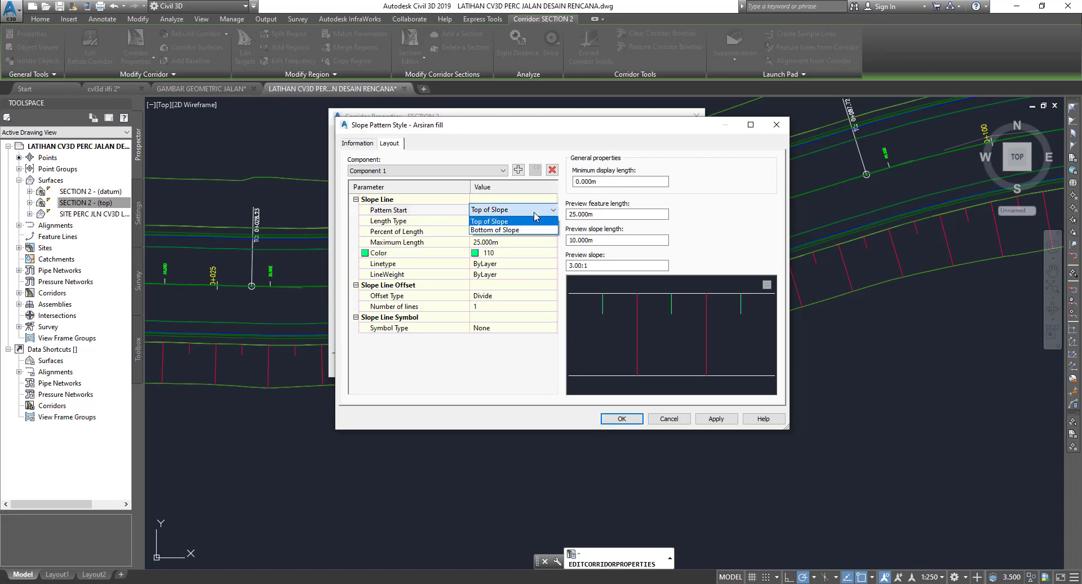
{"action": "left_click", "coordinate": [507, 221]}
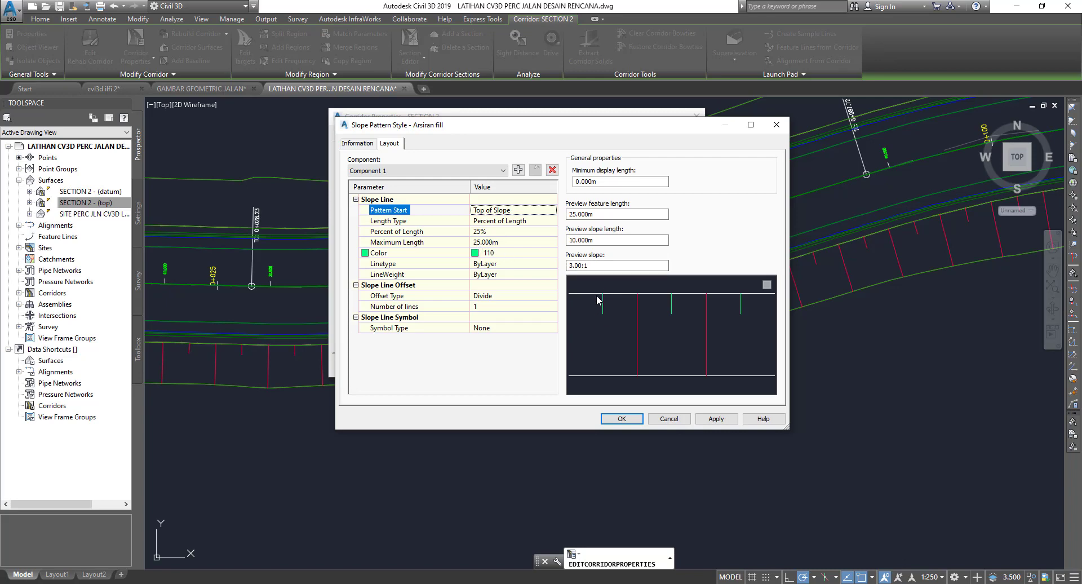
{"action": "left_click", "coordinate": [480, 234]}
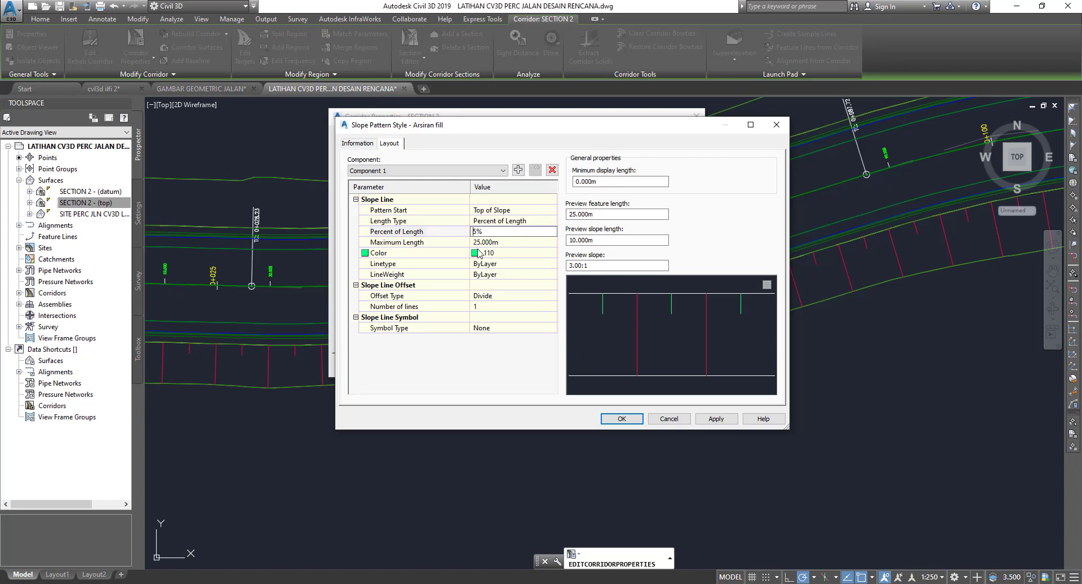
{"action": "key", "text": "Return"}
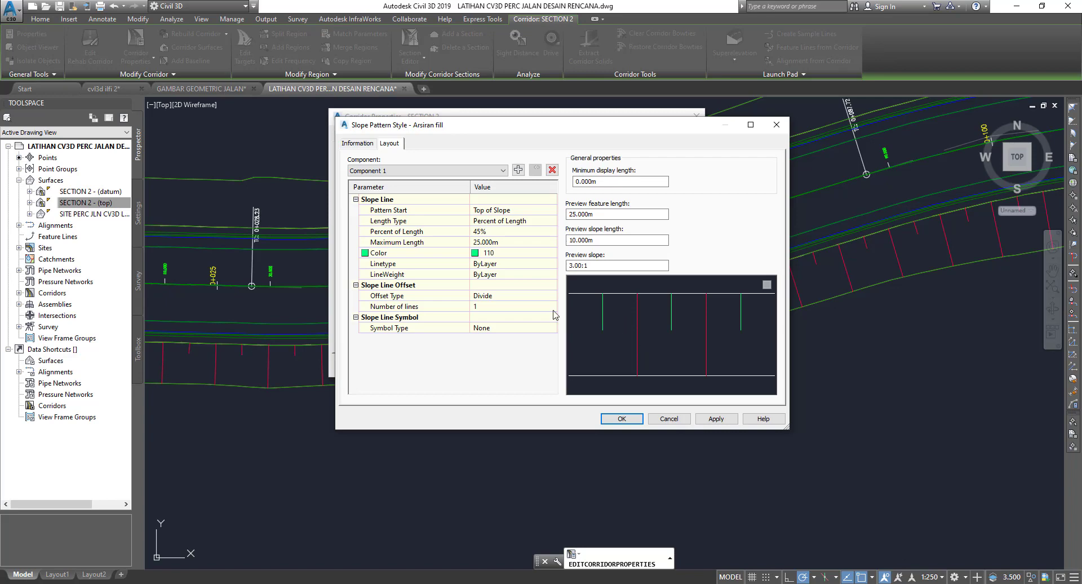
{"action": "left_click", "coordinate": [481, 242]}
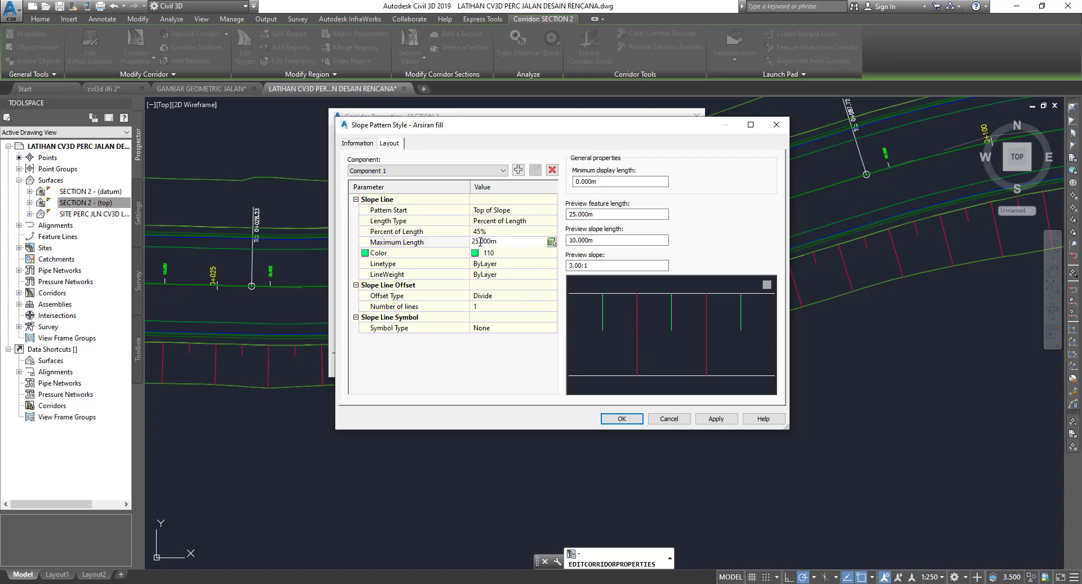
{"action": "type", "text": "4"}
{"action": "left_click", "coordinate": [514, 277]}
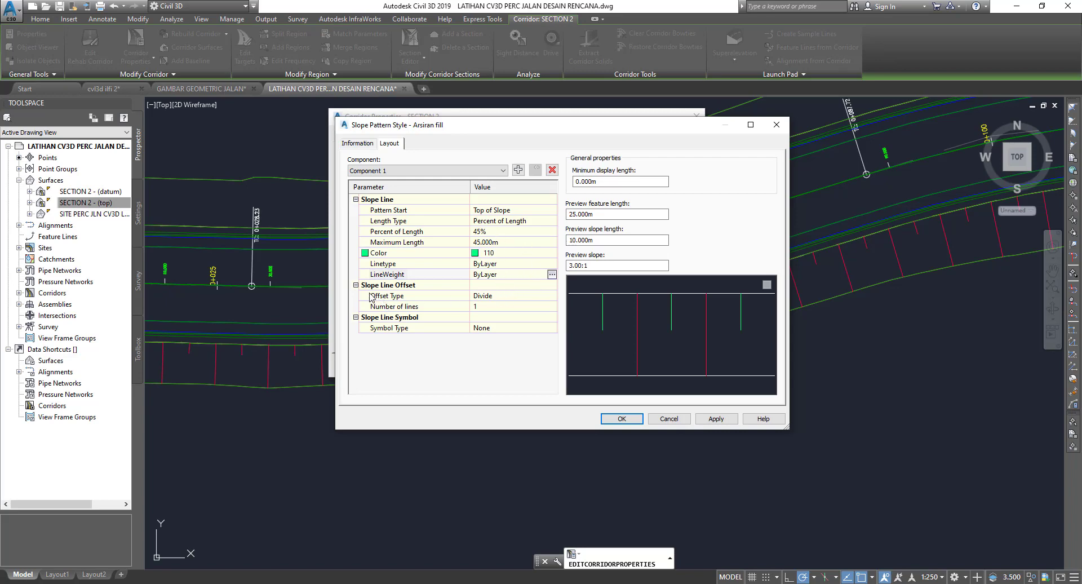
Set Component 1's offset type to Divide with 2 offset lines
{"action": "left_click", "coordinate": [544, 296]}
{"action": "left_click", "coordinate": [551, 296]}
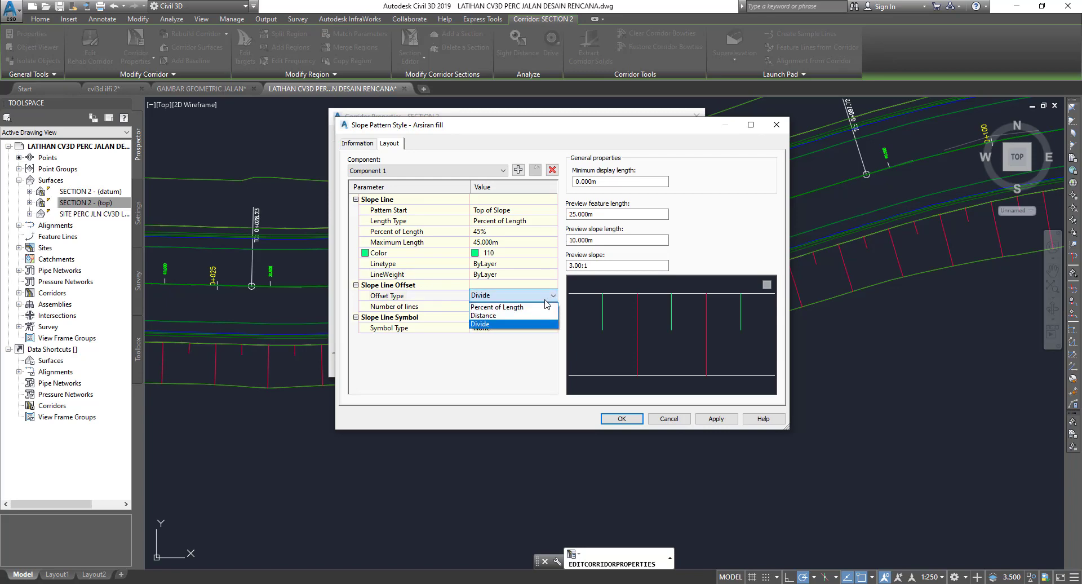
{"action": "left_click", "coordinate": [482, 325]}
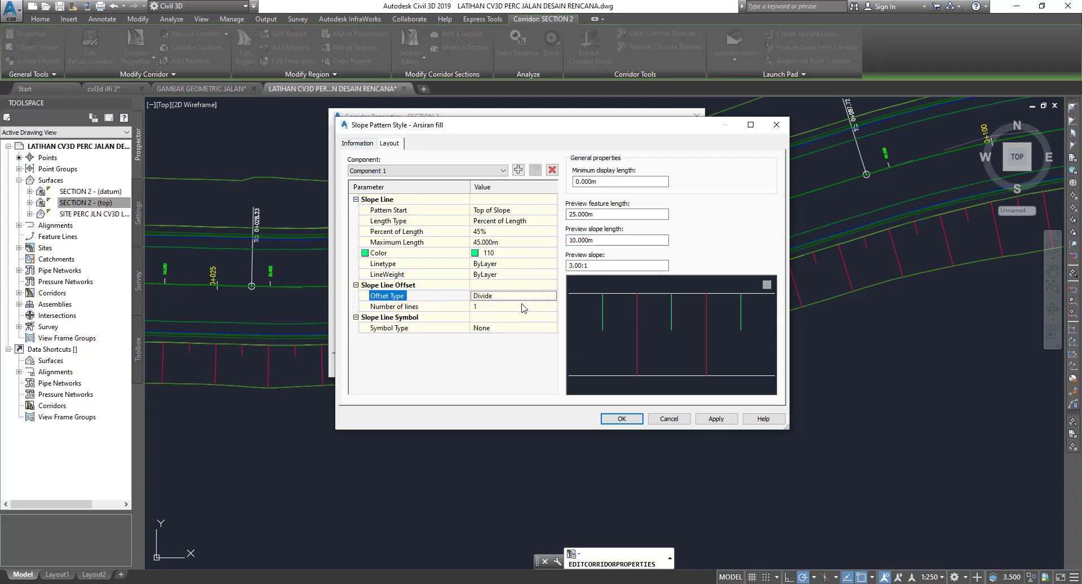
{"action": "left_click", "coordinate": [529, 296]}
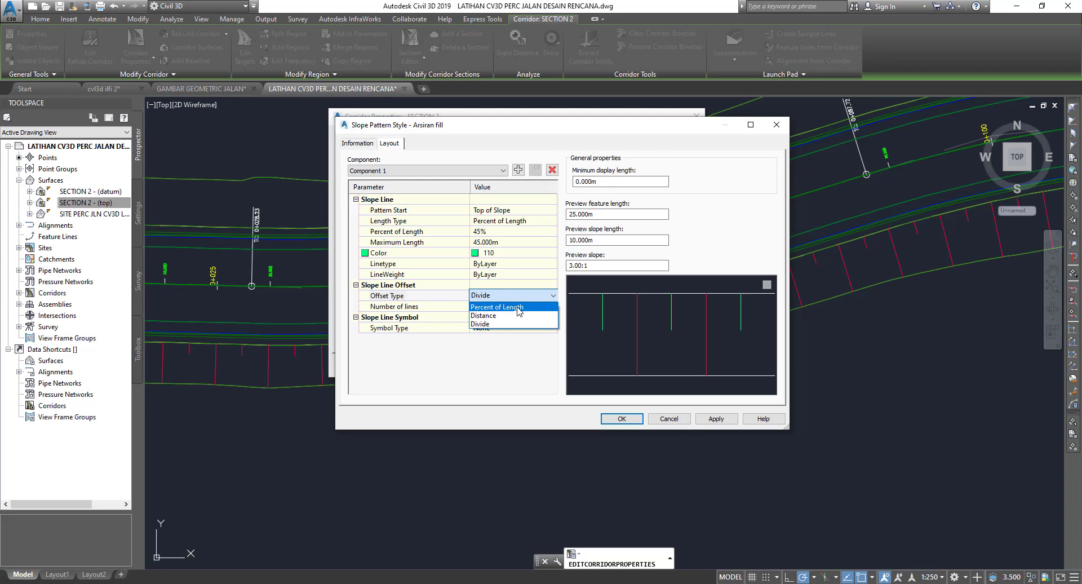
{"action": "left_click", "coordinate": [519, 308]}
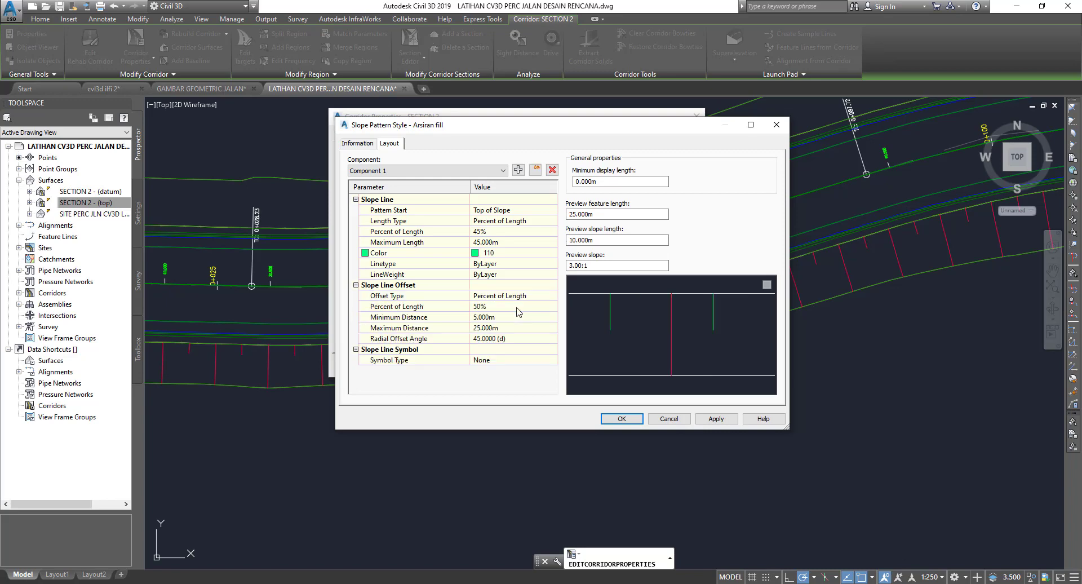
{"action": "left_click", "coordinate": [544, 296]}
{"action": "left_click", "coordinate": [552, 296]}
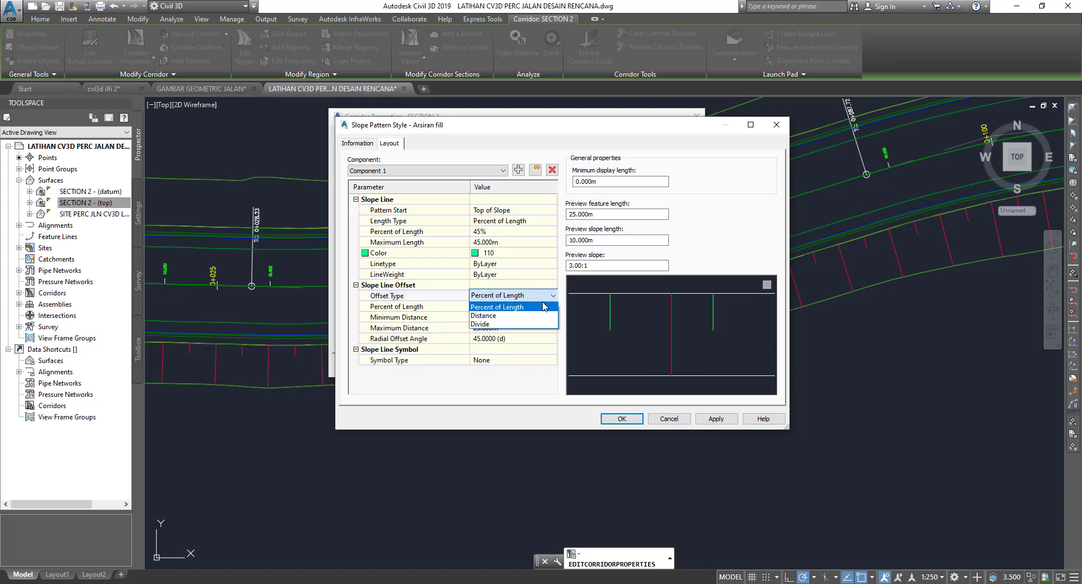
{"action": "left_click", "coordinate": [480, 324]}
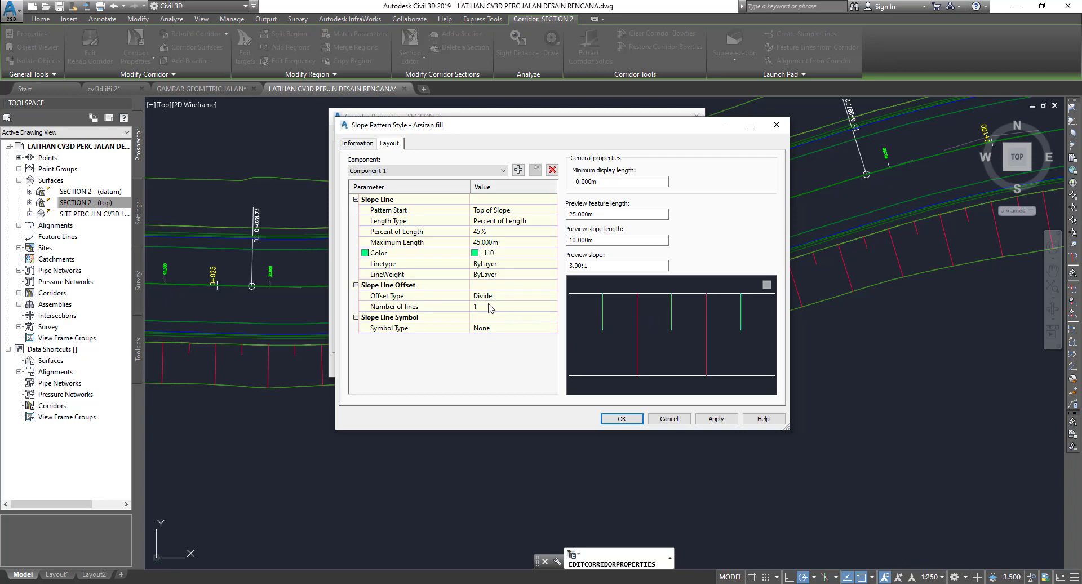
{"action": "left_click", "coordinate": [516, 309]}
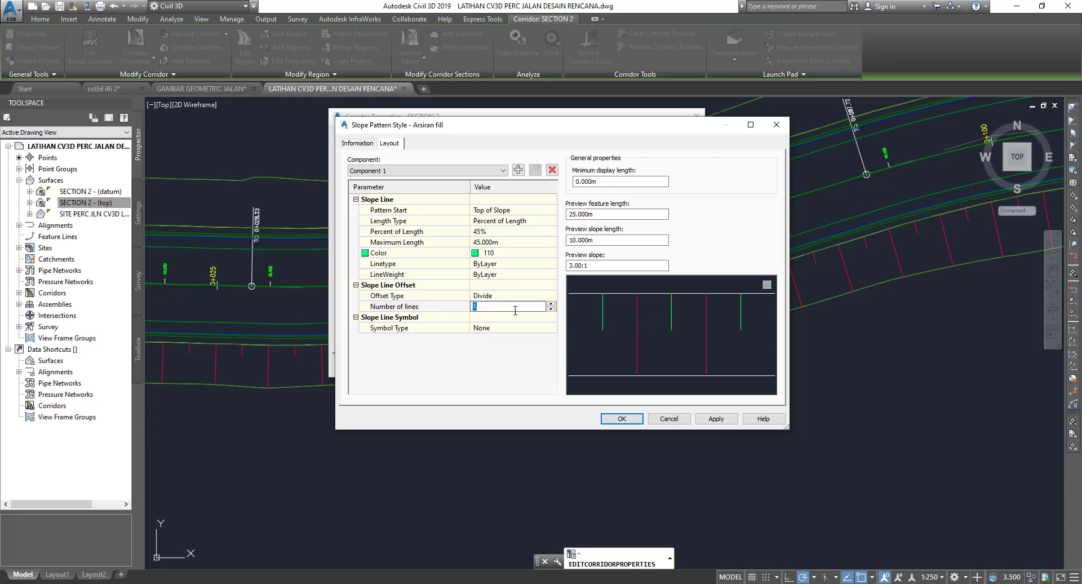
{"action": "type", "text": "2"}
{"action": "left_click", "coordinate": [516, 318]}
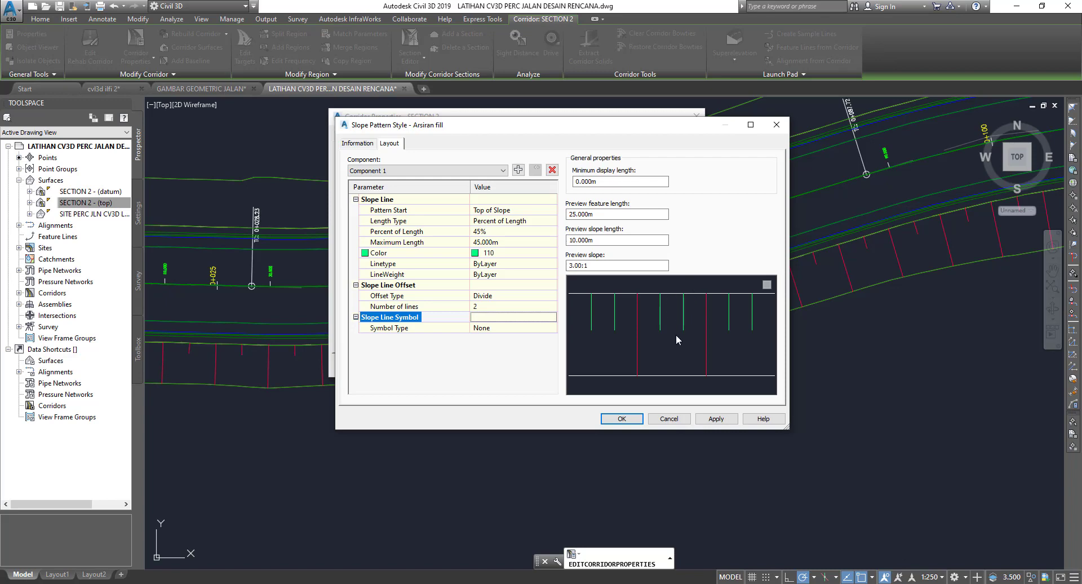
{"action": "left_click", "coordinate": [553, 306]}
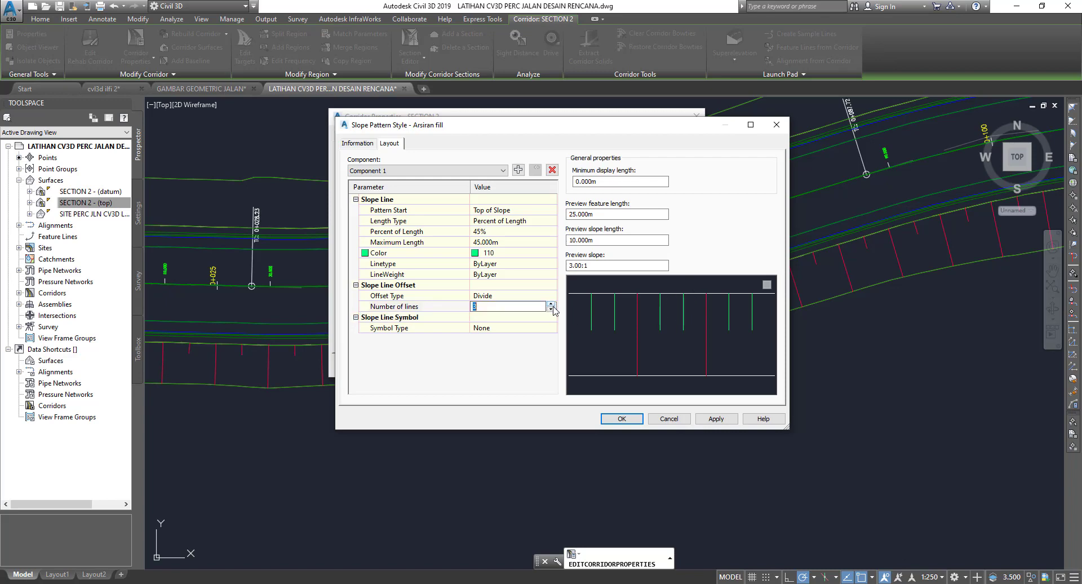
{"action": "left_click", "coordinate": [510, 320]}
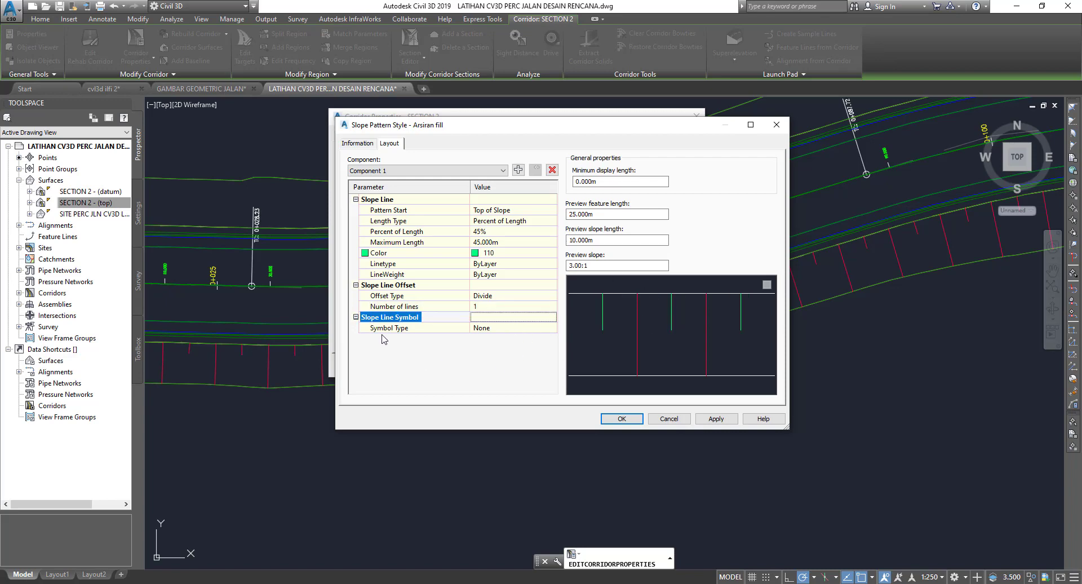
{"action": "left_click", "coordinate": [506, 328]}
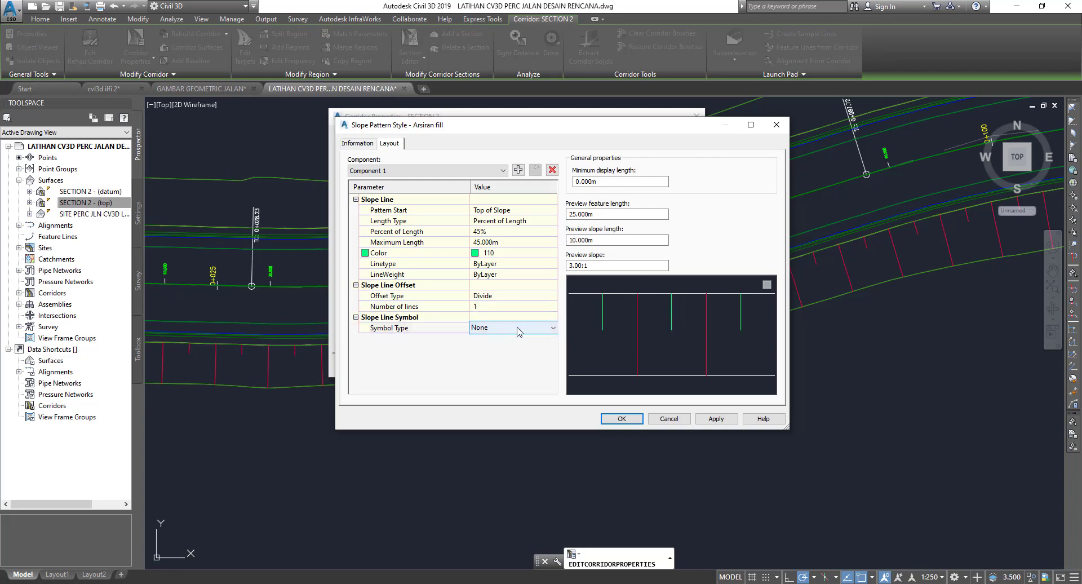
{"action": "left_click", "coordinate": [520, 328]}
{"action": "left_click", "coordinate": [491, 356]}
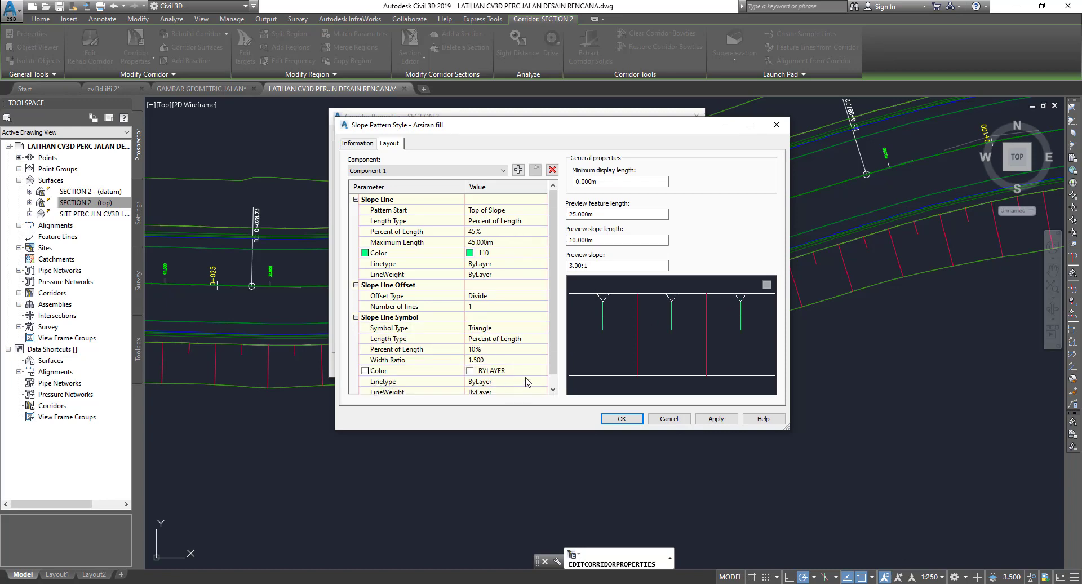
{"action": "left_click", "coordinate": [536, 331]}
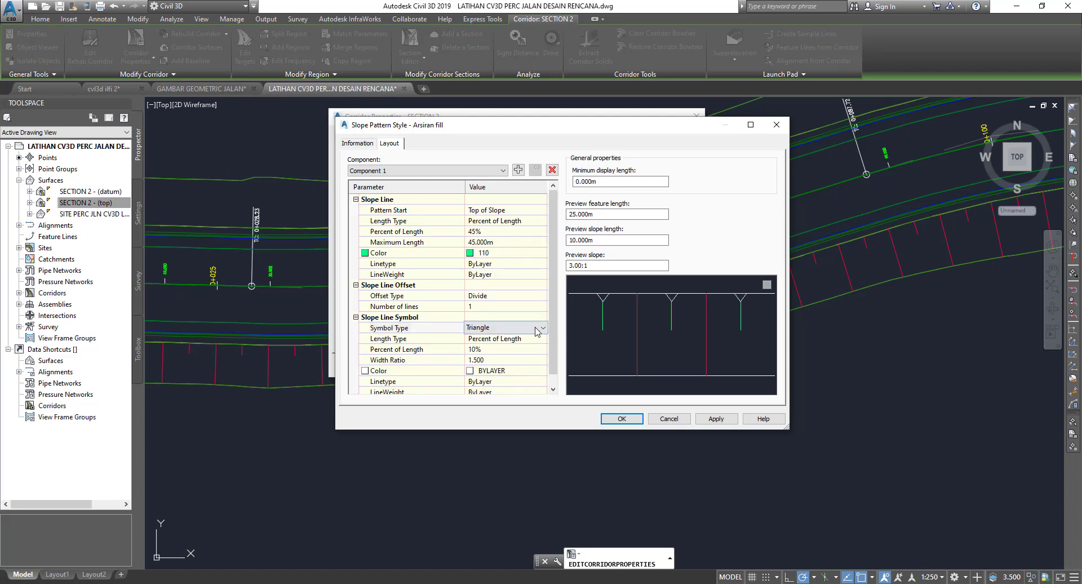
{"action": "left_click", "coordinate": [537, 331]}
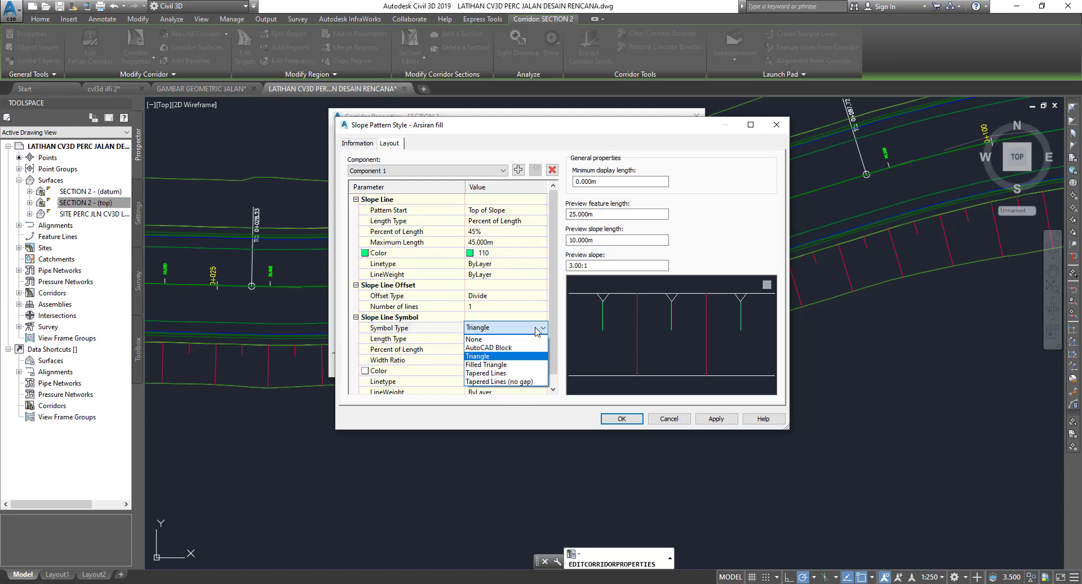
{"action": "left_click", "coordinate": [502, 364]}
{"action": "left_click", "coordinate": [540, 331]}
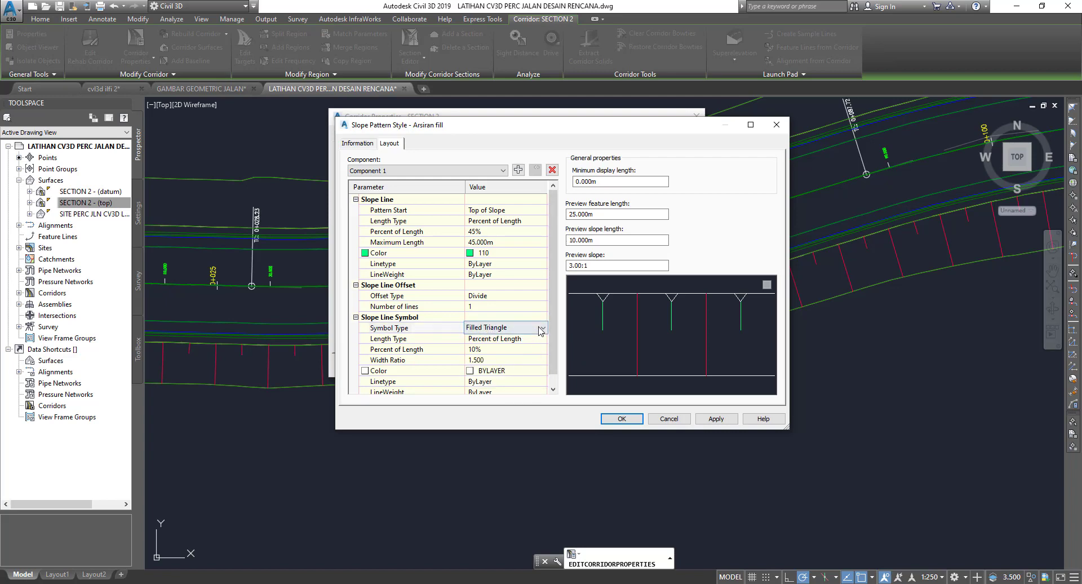
{"action": "left_click", "coordinate": [542, 332]}
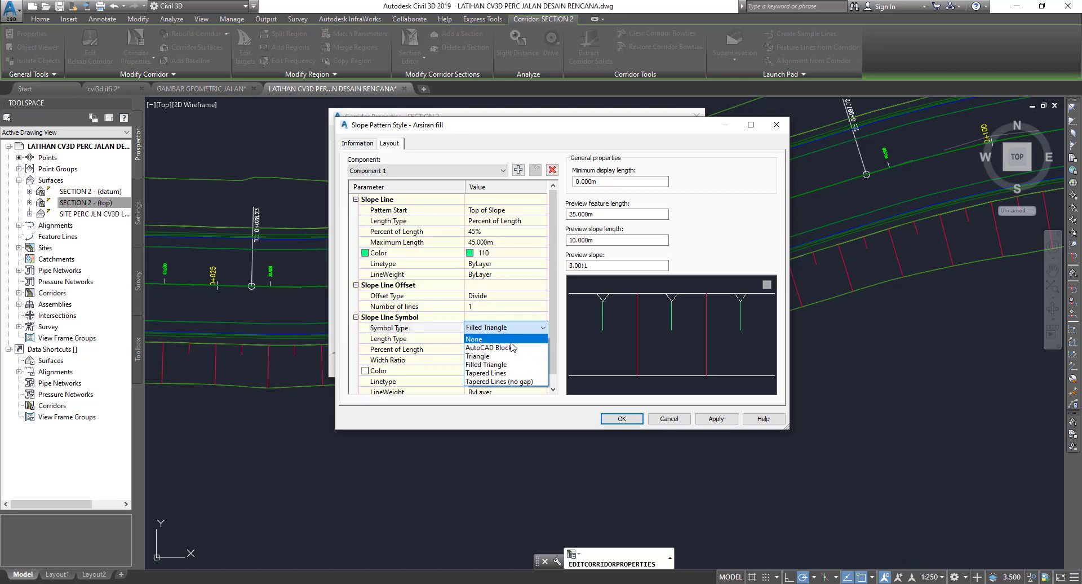
{"action": "left_click", "coordinate": [475, 341]}
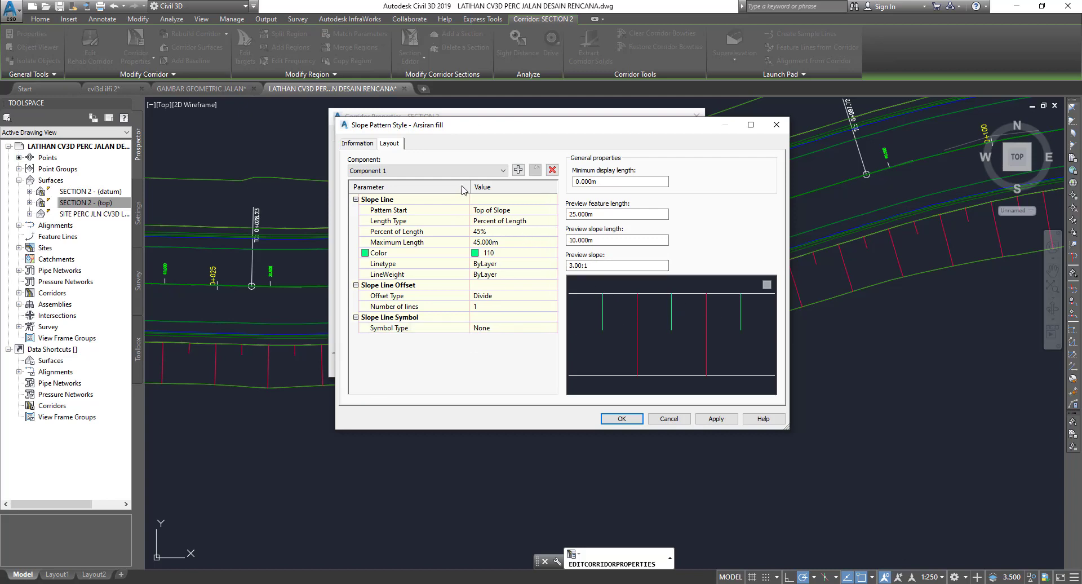
Switch to Component 2, keep Top of Slope as start, and make its lines green 110
{"action": "left_click", "coordinate": [498, 175]}
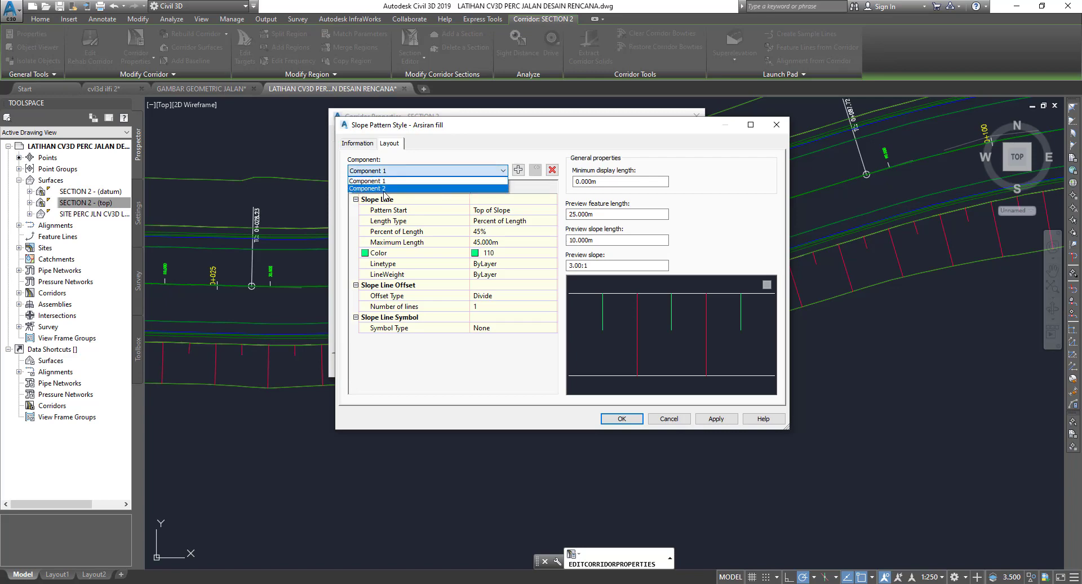
{"action": "left_click", "coordinate": [382, 188]}
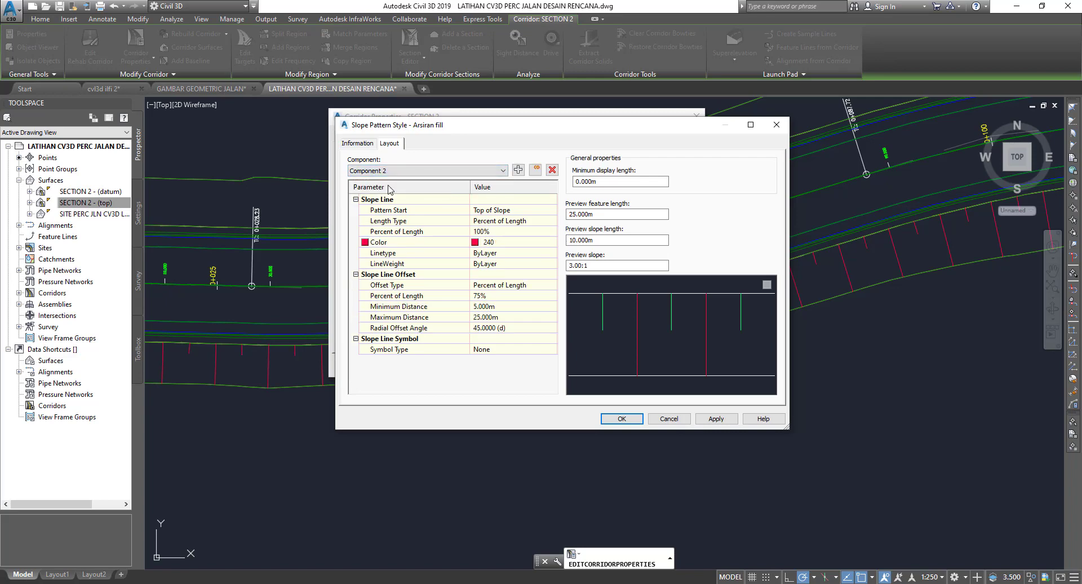
{"action": "left_click", "coordinate": [504, 211]}
{"action": "left_click", "coordinate": [539, 210]}
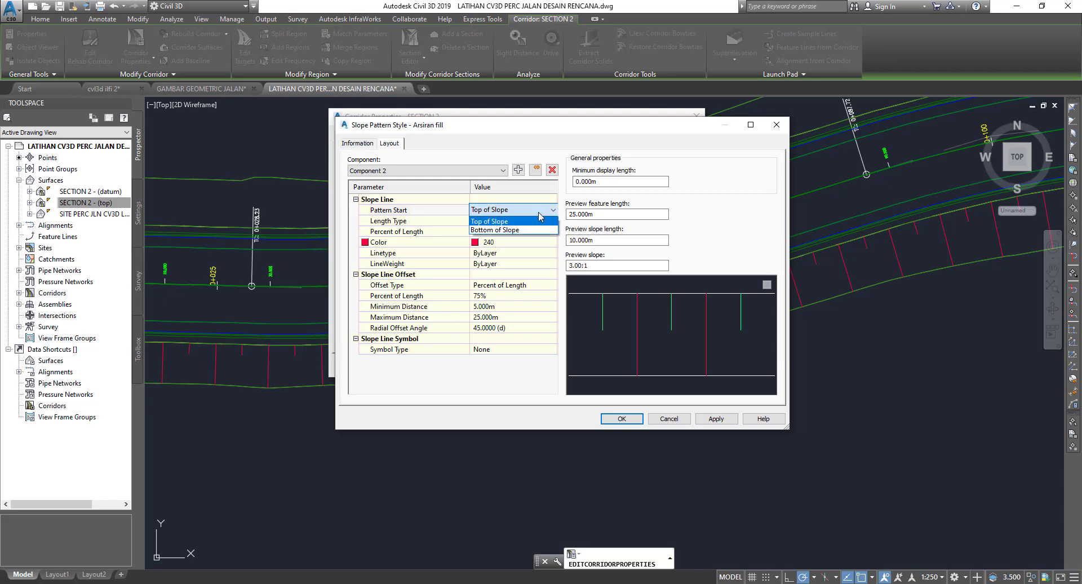
{"action": "left_click", "coordinate": [539, 214]}
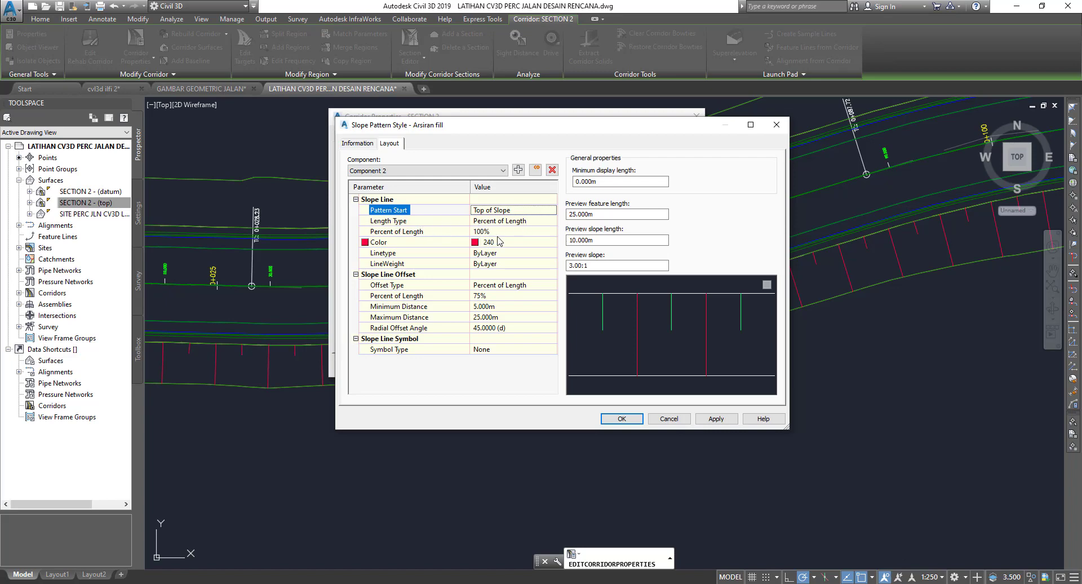
{"action": "left_click", "coordinate": [550, 242]}
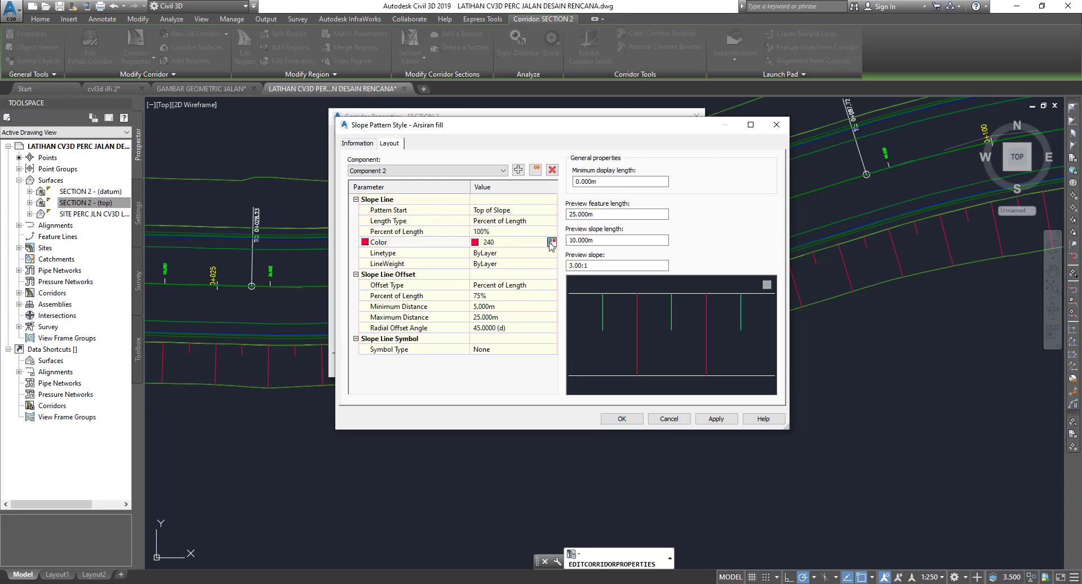
{"action": "left_click", "coordinate": [550, 242]}
{"action": "left_click", "coordinate": [519, 259]}
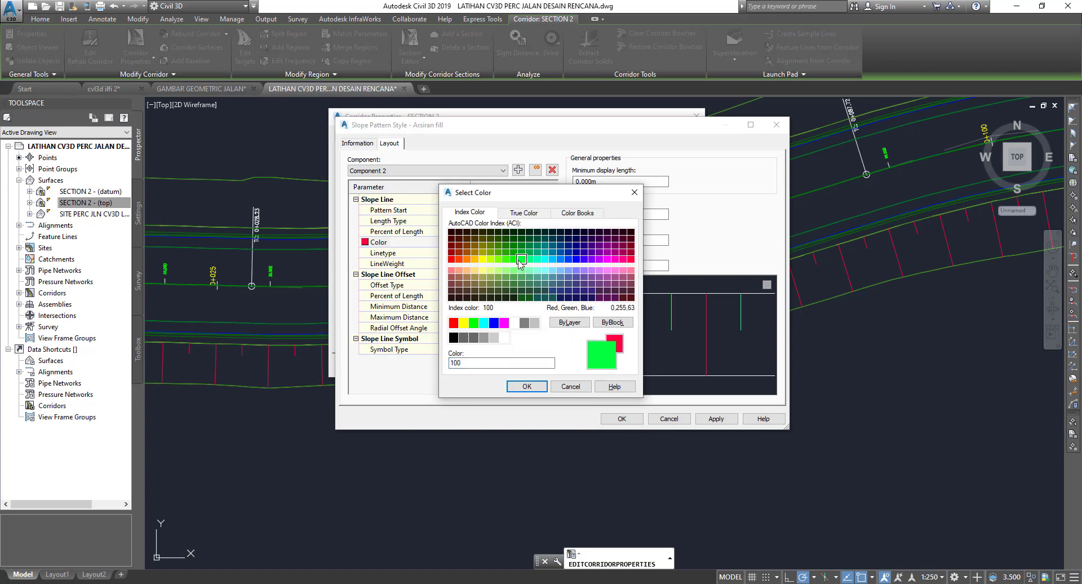
{"action": "left_click", "coordinate": [513, 259]}
{"action": "left_click", "coordinate": [529, 259]}
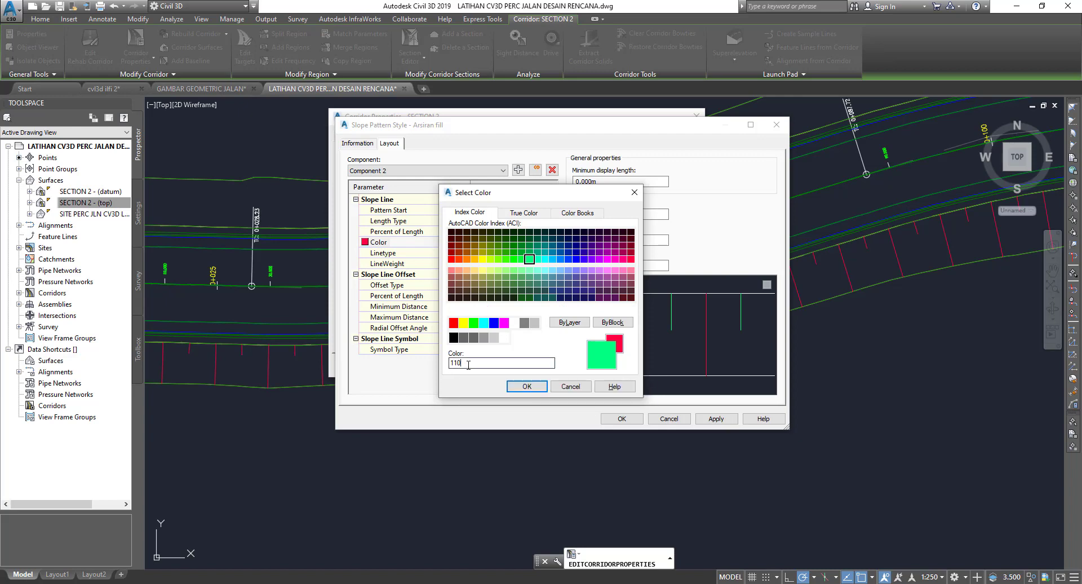
{"action": "left_click", "coordinate": [536, 387]}
{"action": "left_click", "coordinate": [536, 387]}
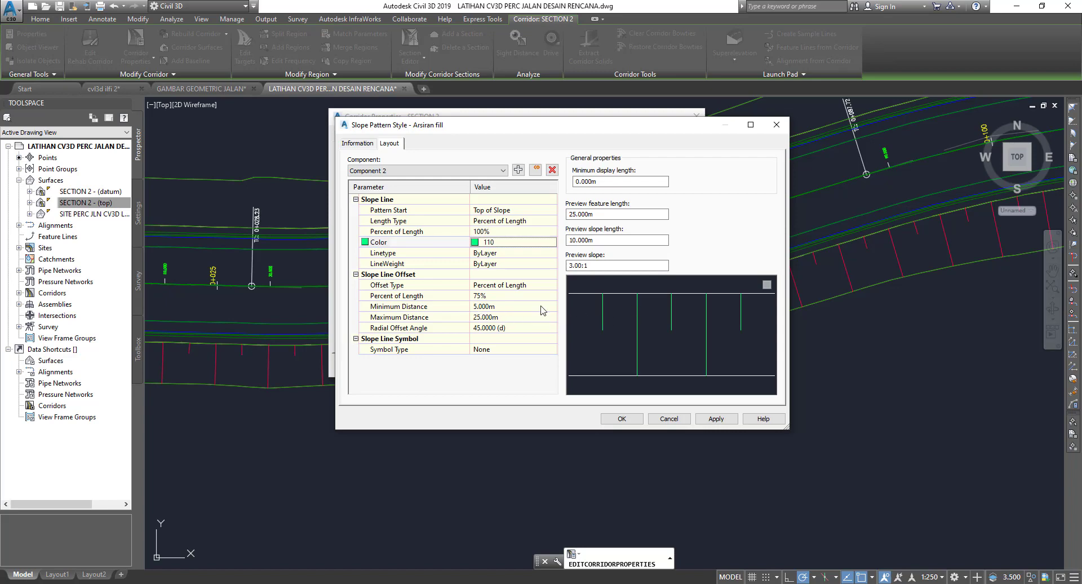
Set Component 2's minimum distance to 2.000m and its offset type to Distance
{"action": "left_click", "coordinate": [513, 308]}
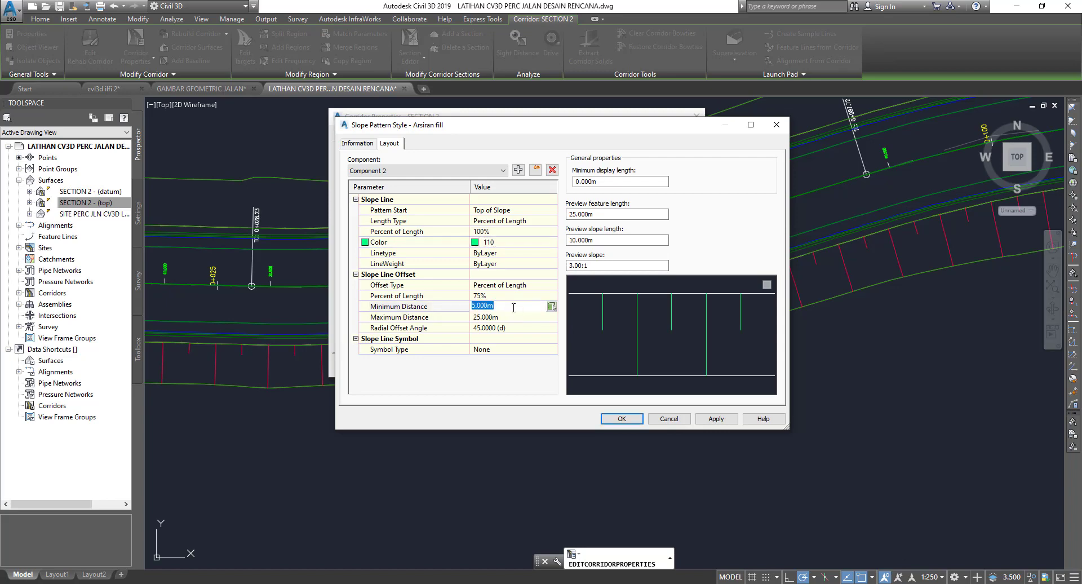
{"action": "type", "text": "2"}
{"action": "left_click", "coordinate": [515, 319]}
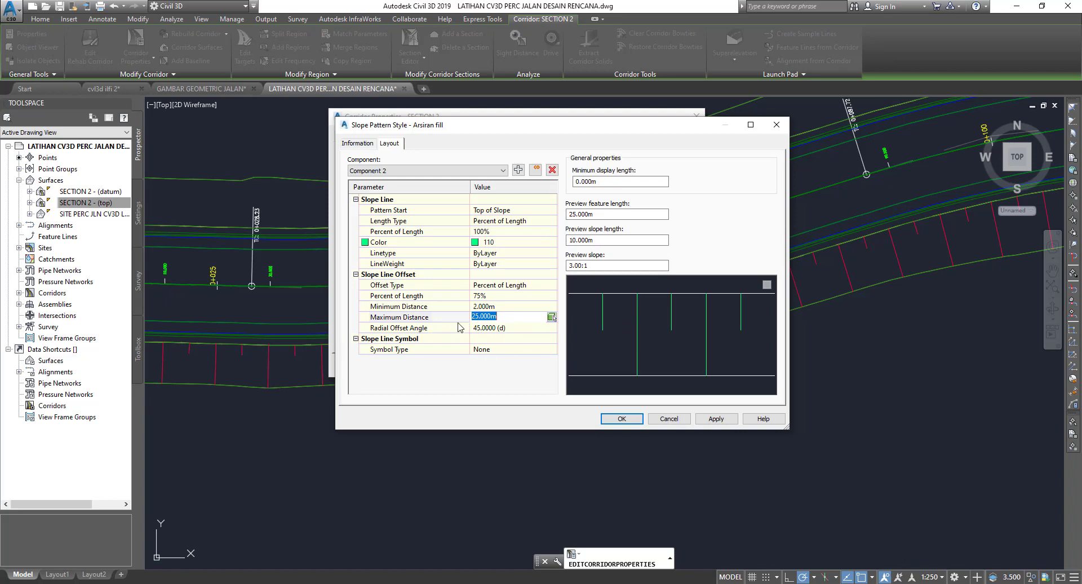
{"action": "left_click", "coordinate": [552, 291]}
{"action": "left_click", "coordinate": [553, 290]}
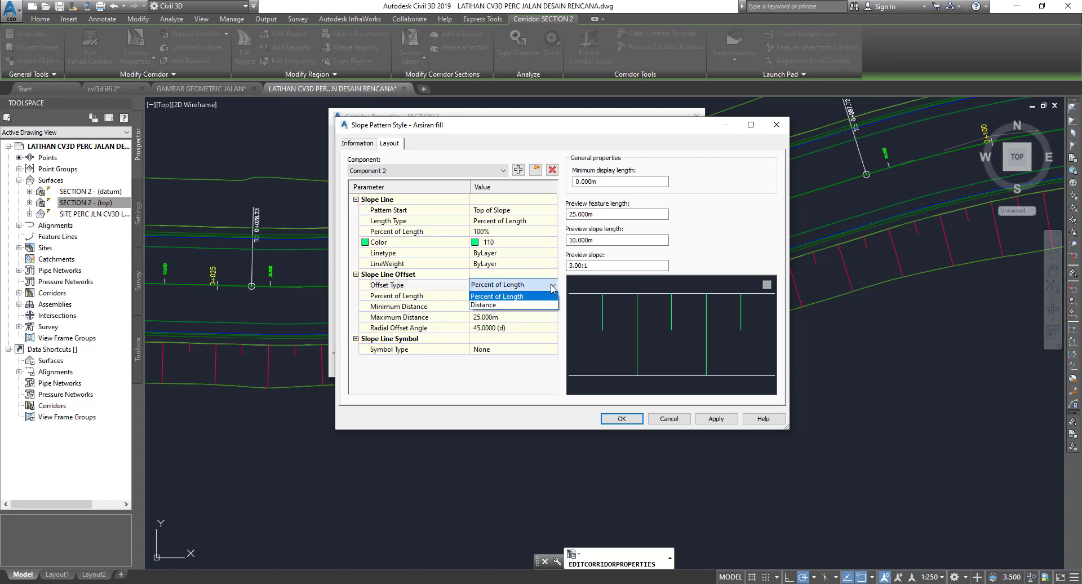
{"action": "left_click", "coordinate": [552, 289]}
{"action": "left_click", "coordinate": [552, 289]}
{"action": "left_click", "coordinate": [552, 289]}
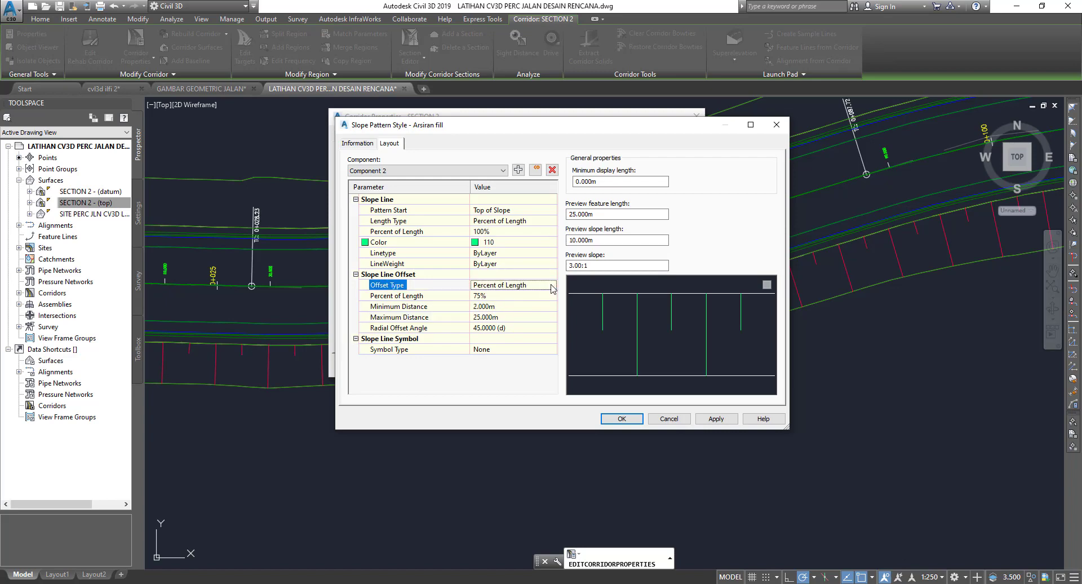
{"action": "left_click", "coordinate": [552, 288]}
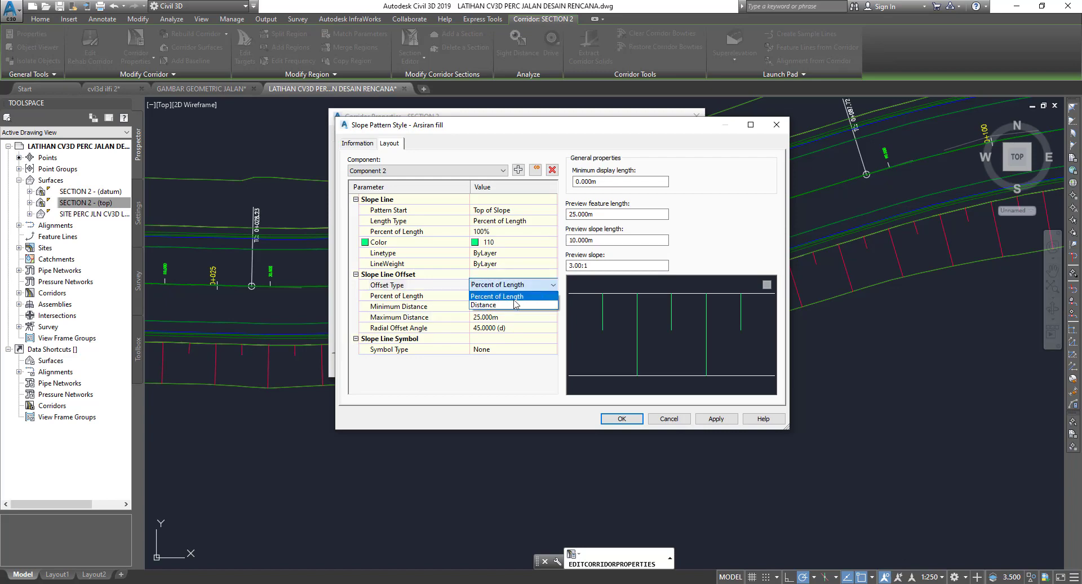
{"action": "left_click", "coordinate": [503, 306]}
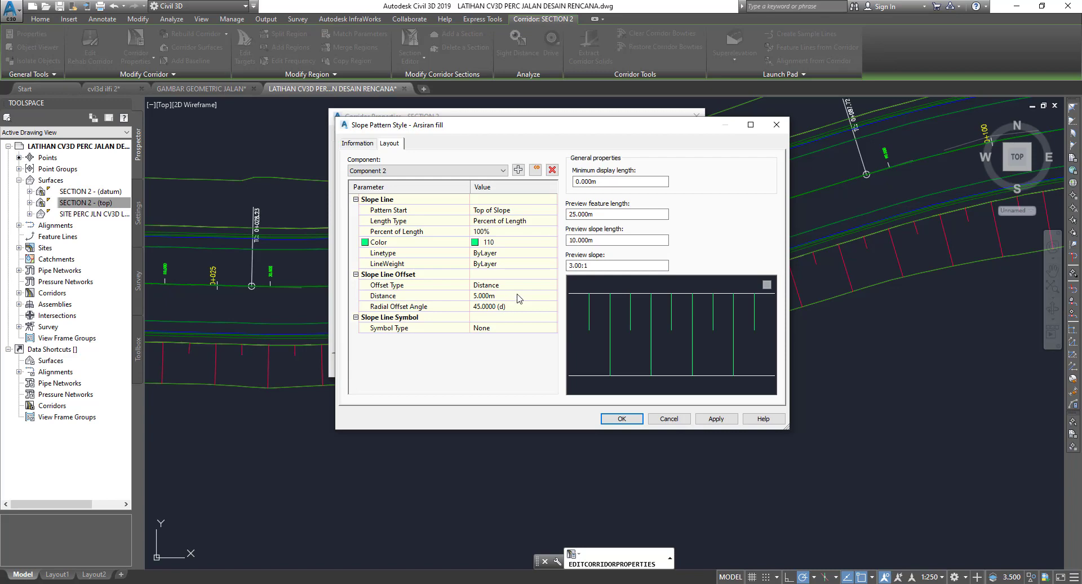
Leave Component 2's slope lines with no slope symbols
{"action": "left_click", "coordinate": [523, 327]}
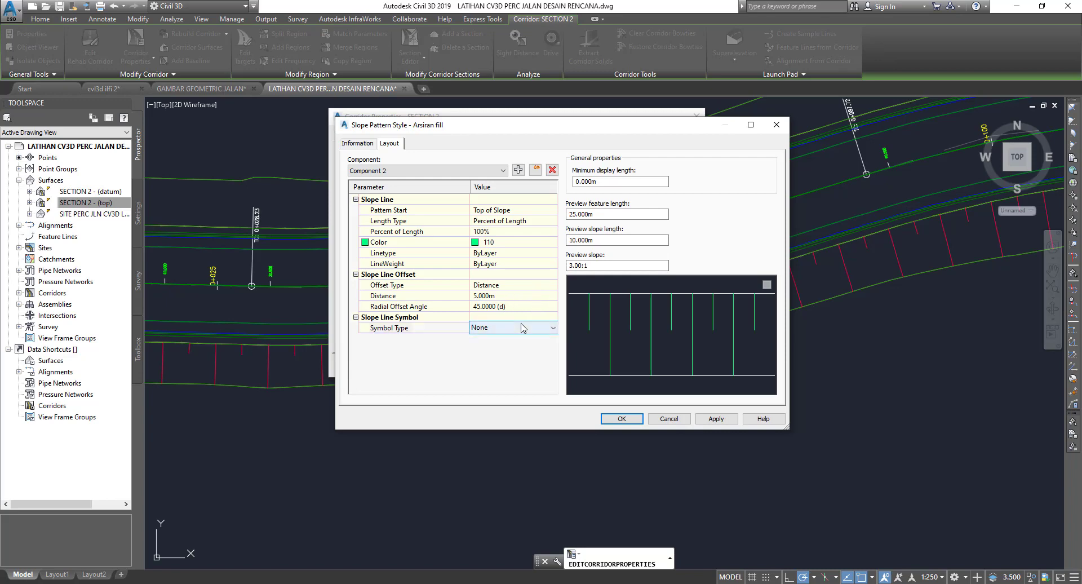
{"action": "left_click", "coordinate": [523, 327]}
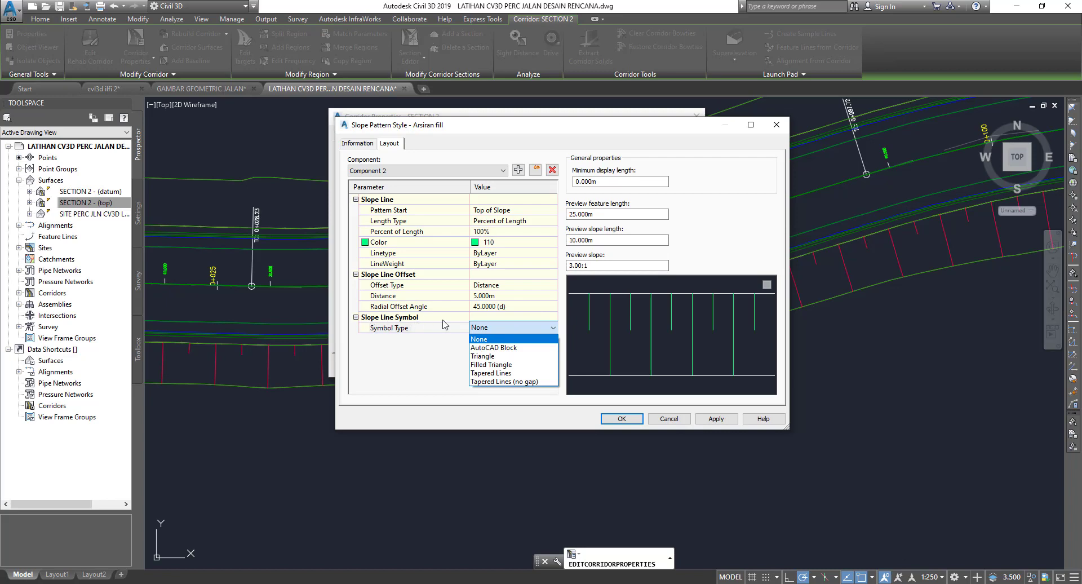
{"action": "left_click", "coordinate": [487, 356]}
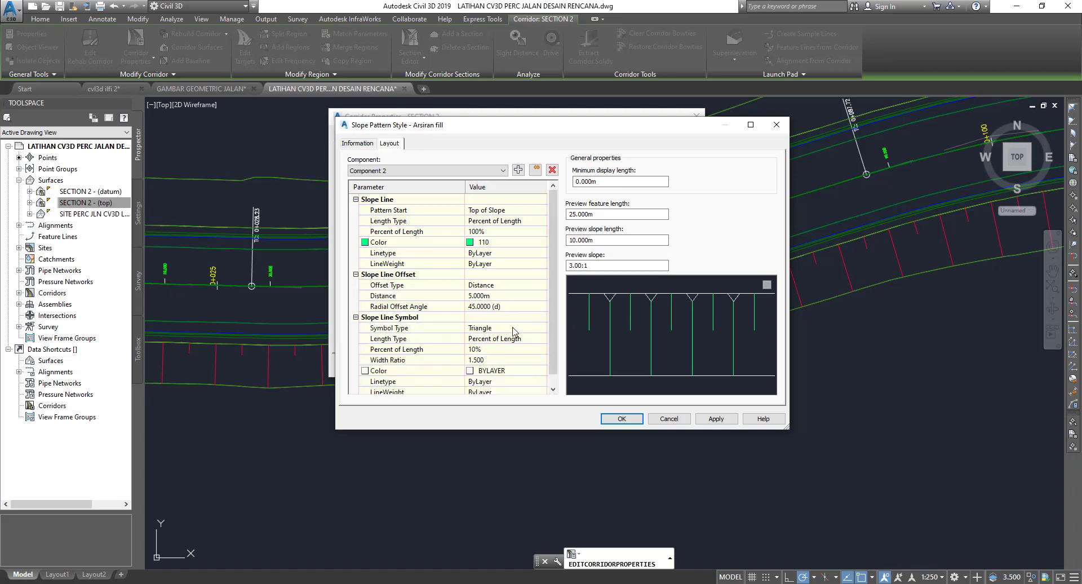
{"action": "double_click", "coordinate": [530, 328]}
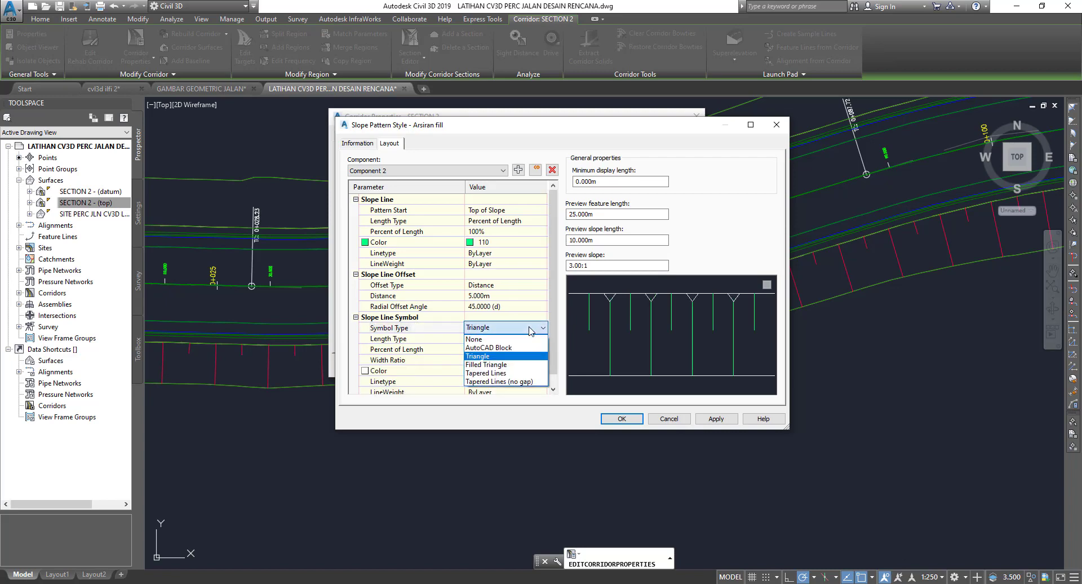
{"action": "left_click", "coordinate": [502, 340]}
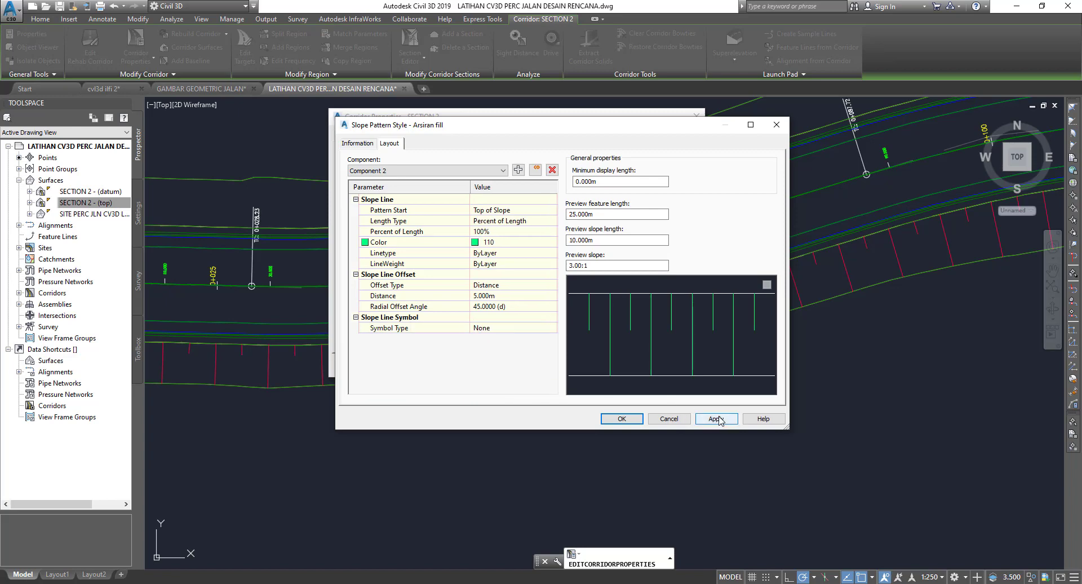
Space Component 2's slope lines 2.000m apart and apply the Arsiran fill style
{"action": "left_click", "coordinate": [507, 296]}
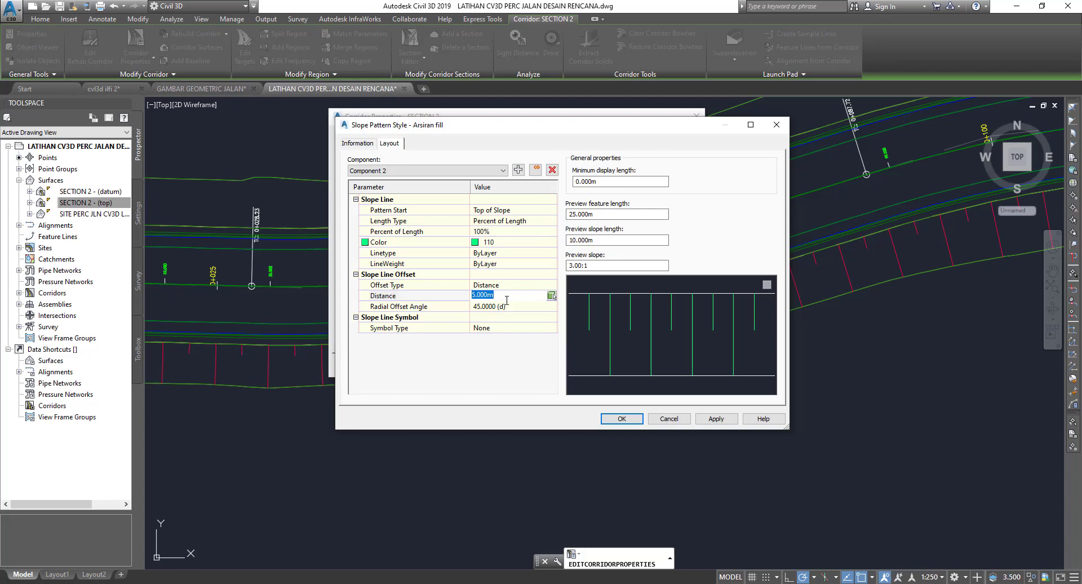
{"action": "type", "text": "2"}
{"action": "left_click", "coordinate": [508, 308]}
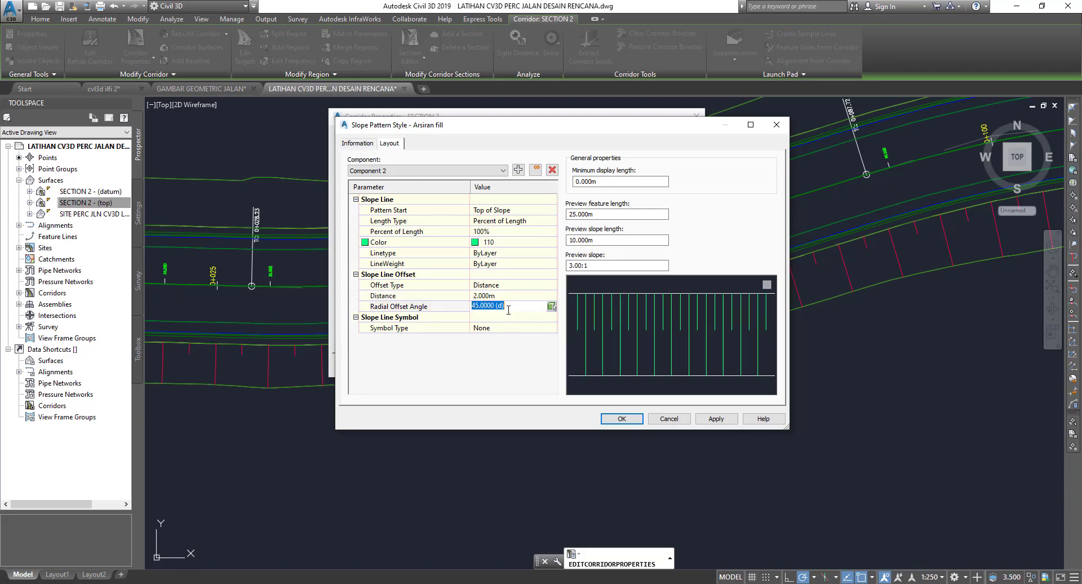
{"action": "left_click", "coordinate": [716, 419]}
{"action": "left_click", "coordinate": [620, 418]}
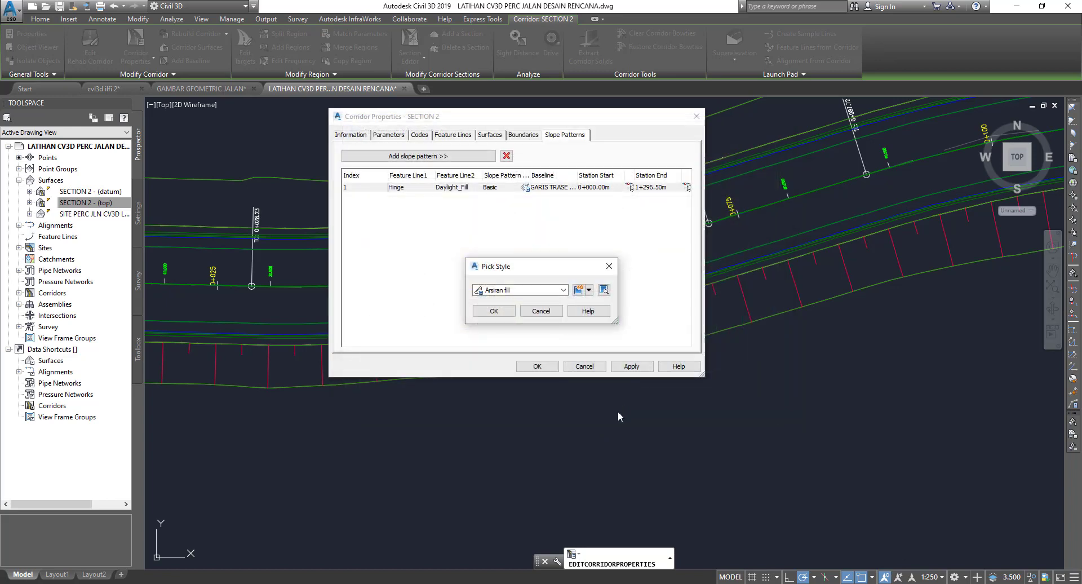
Assign Arsiran fill to SECTION 2's Hinge–Daylight_Fill slope pattern and apply it to the corridor
{"action": "left_click", "coordinate": [494, 312]}
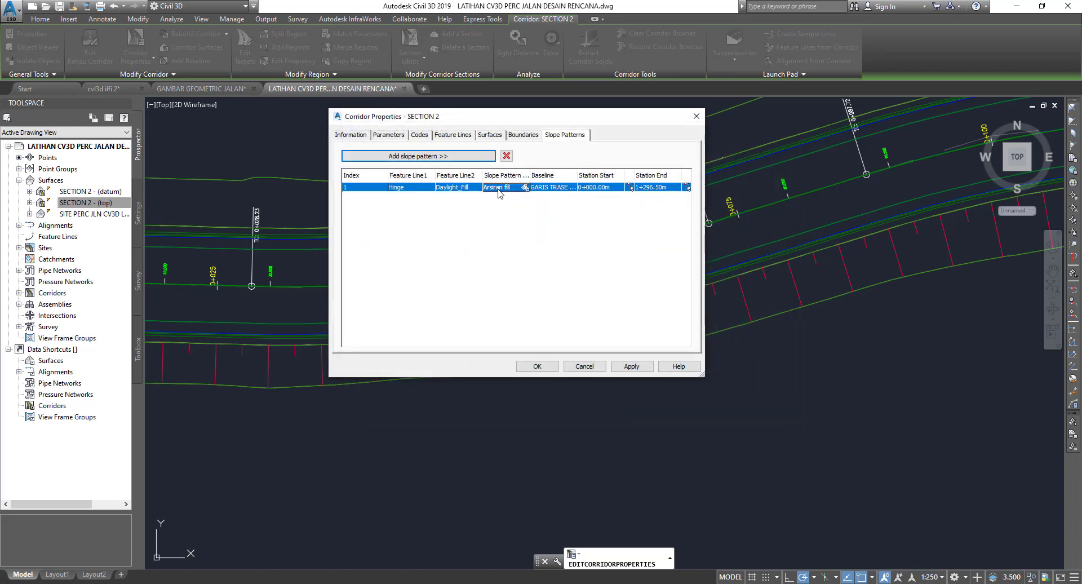
{"action": "left_click", "coordinate": [632, 367]}
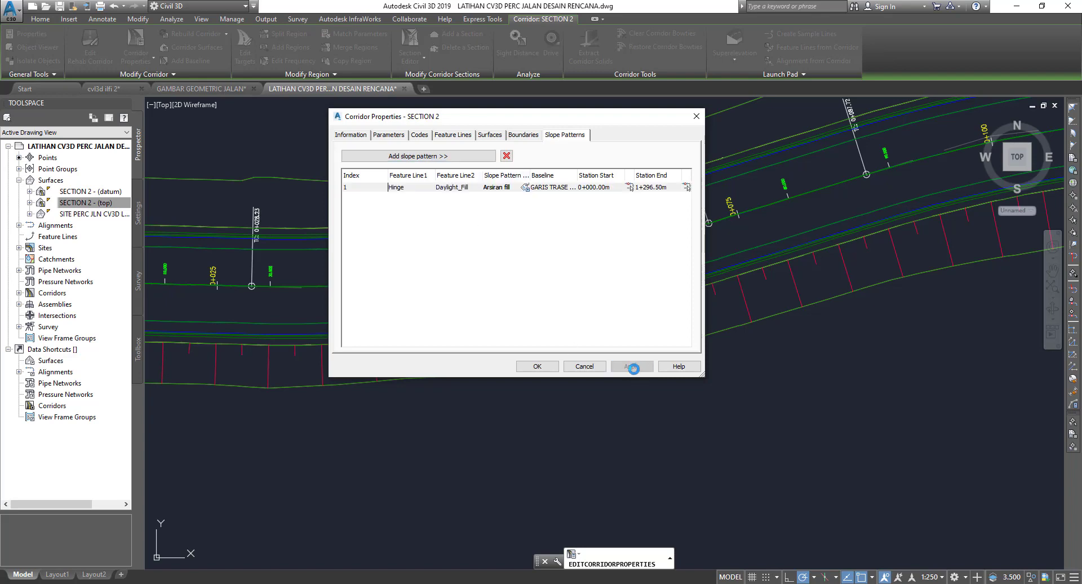
{"action": "left_click", "coordinate": [536, 368]}
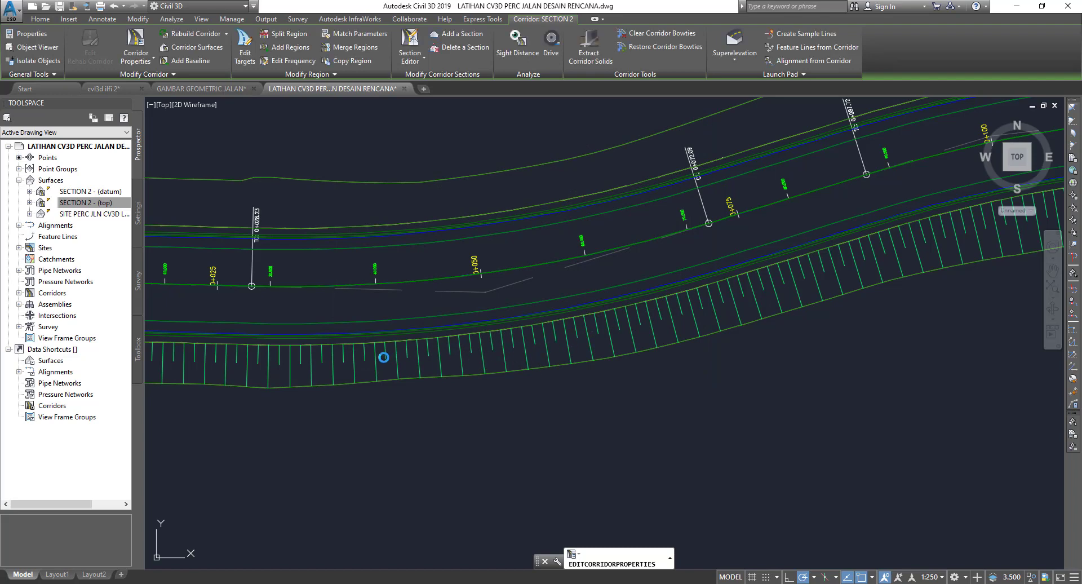
{"action": "key", "text": "Escape"}
{"action": "scroll", "coordinate": [540, 350], "scroll_direction": "down", "scroll_amount": 5}
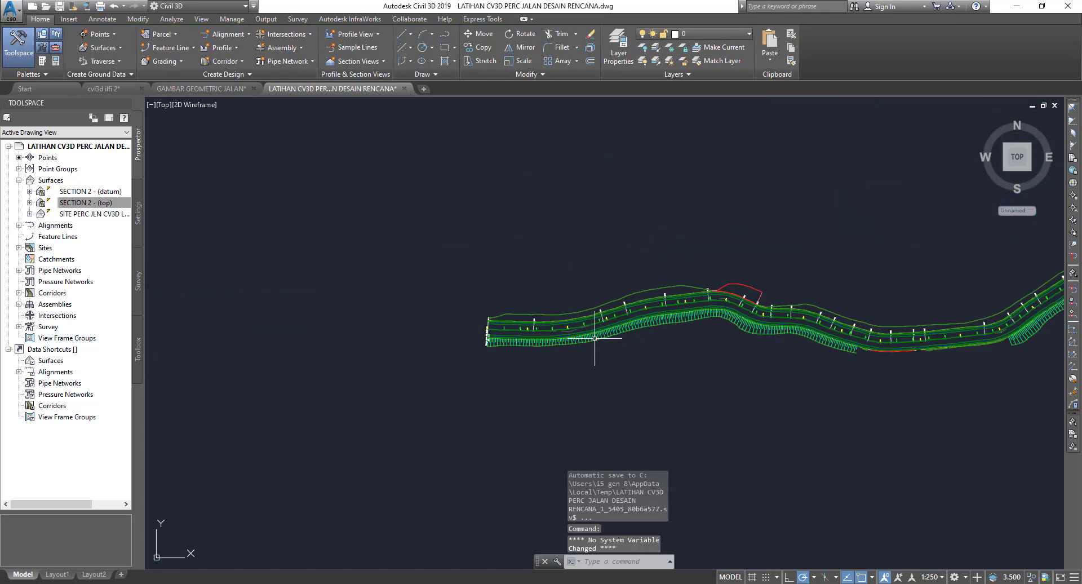
{"action": "scroll", "coordinate": [616, 348], "scroll_direction": "up", "scroll_amount": 2}
{"action": "middle_click_drag", "start_coordinate": [680, 224], "coordinate": [502, 145]}
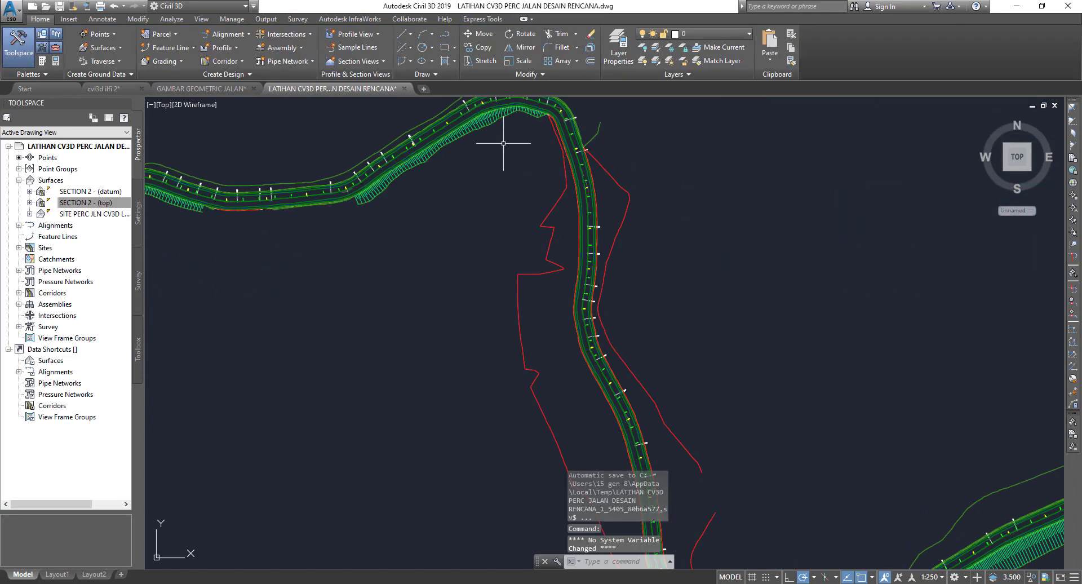
{"action": "scroll", "coordinate": [567, 326], "scroll_direction": "down", "scroll_amount": 5}
{"action": "scroll", "coordinate": [834, 290], "scroll_direction": "up", "scroll_amount": 3}
{"action": "scroll", "coordinate": [842, 294], "scroll_direction": "up", "scroll_amount": 5}
{"action": "scroll", "coordinate": [821, 254], "scroll_direction": "up", "scroll_amount": 1}
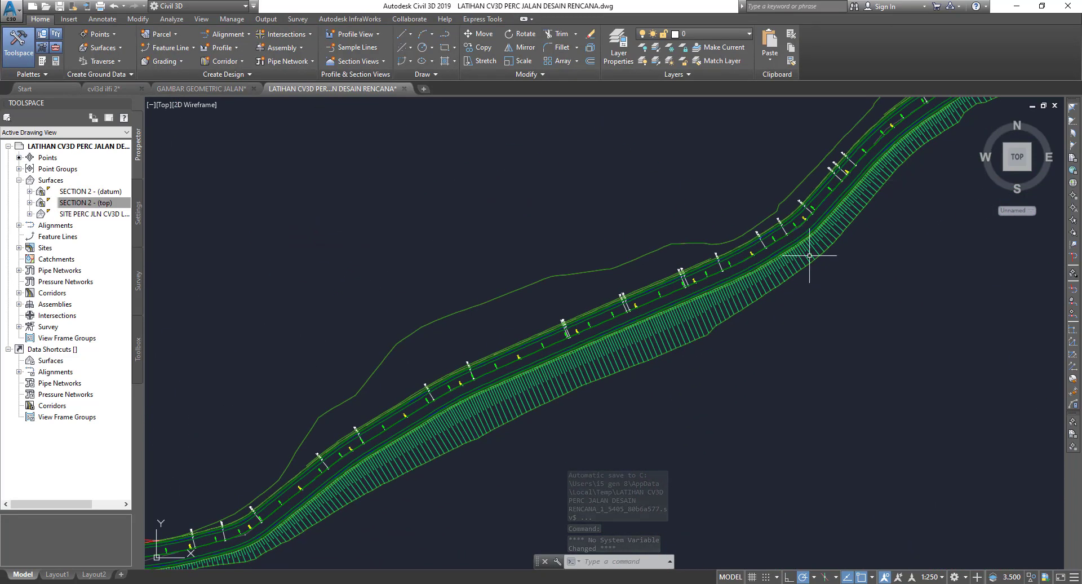
{"action": "scroll", "coordinate": [717, 203], "scroll_direction": "up", "scroll_amount": 2}
{"action": "scroll", "coordinate": [483, 362], "scroll_direction": "up", "scroll_amount": 2}
{"action": "scroll", "coordinate": [457, 345], "scroll_direction": "up", "scroll_amount": 2}
{"action": "scroll", "coordinate": [628, 350], "scroll_direction": "down", "scroll_amount": 3}
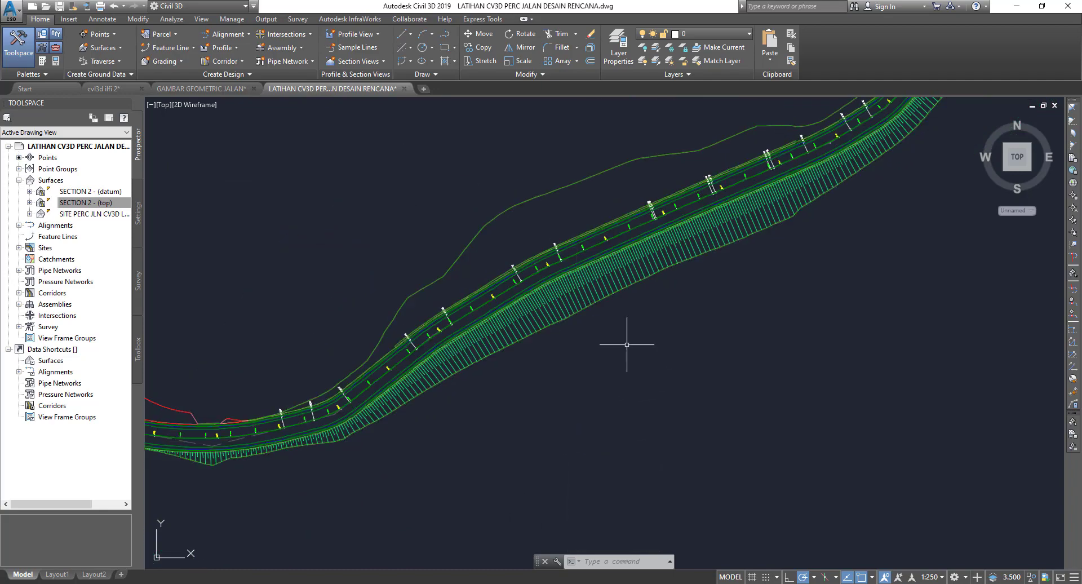
{"action": "scroll", "coordinate": [841, 266], "scroll_direction": "down", "scroll_amount": 2}
{"action": "scroll", "coordinate": [889, 261], "scroll_direction": "down", "scroll_amount": 2}
{"action": "scroll", "coordinate": [459, 222], "scroll_direction": "up", "scroll_amount": 2}
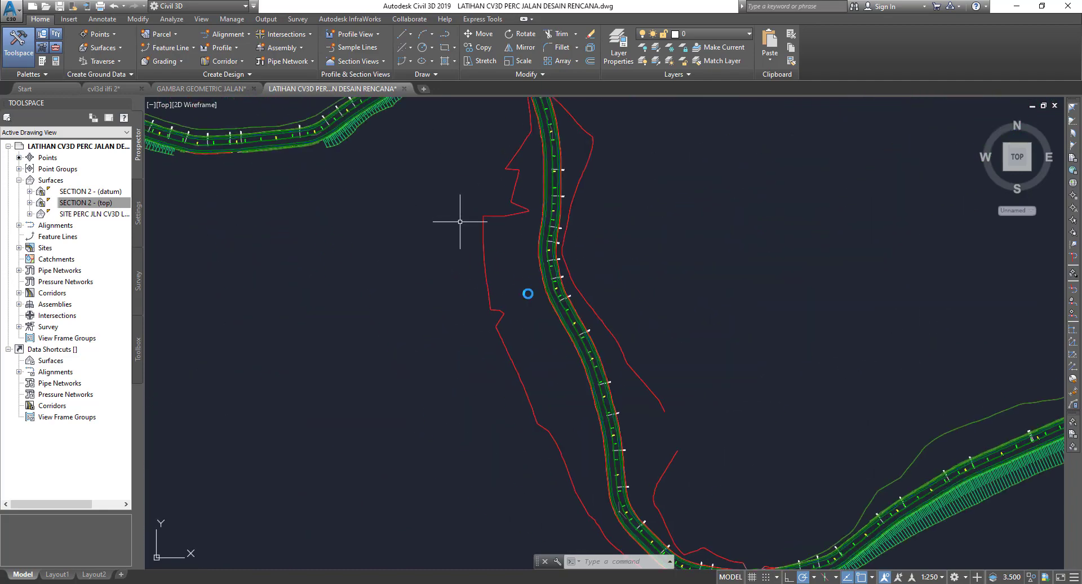
{"action": "scroll", "coordinate": [601, 289], "scroll_direction": "up", "scroll_amount": 4}
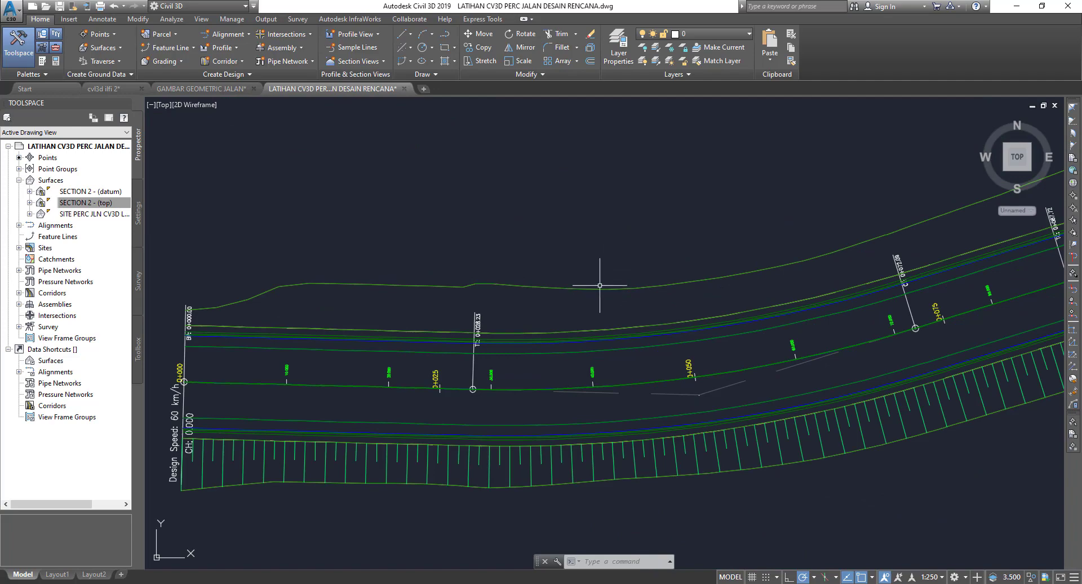
{"action": "scroll", "coordinate": [606, 288], "scroll_direction": "down", "scroll_amount": 3}
{"action": "scroll", "coordinate": [597, 286], "scroll_direction": "down", "scroll_amount": 3}
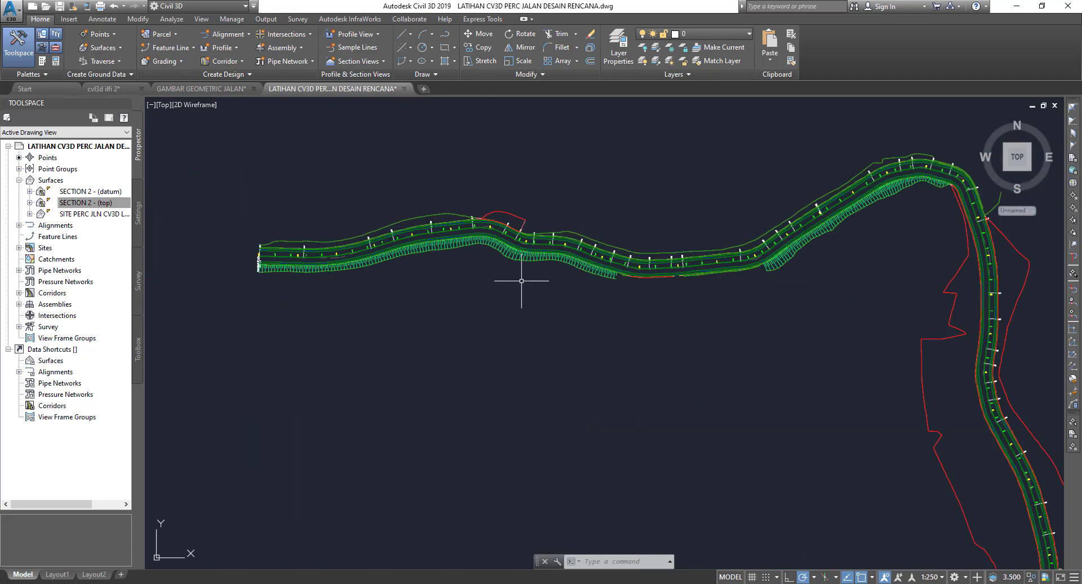
{"action": "middle_click_drag", "start_coordinate": [985, 261], "coordinate": [732, 233]}
{"action": "scroll", "coordinate": [732, 233], "scroll_direction": "up", "scroll_amount": 3}
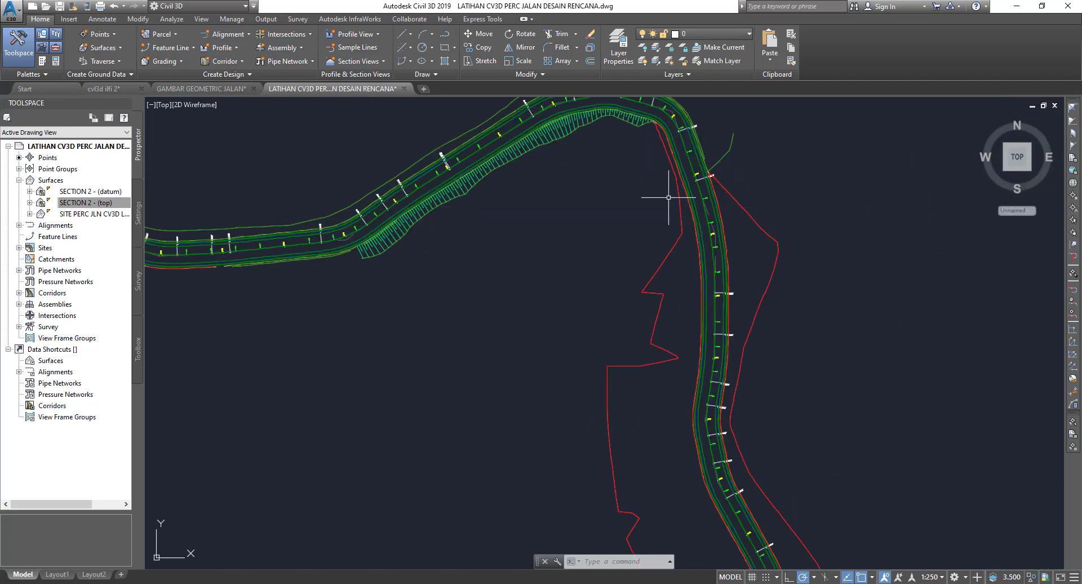
{"action": "scroll", "coordinate": [649, 225], "scroll_direction": "up", "scroll_amount": 3}
In SECTION 2's Corridor Properties, add a Hinge-to-Daylight_Cut slope pattern spanning 0+000.00m–1+296.50m
{"action": "left_click", "coordinate": [628, 225]}
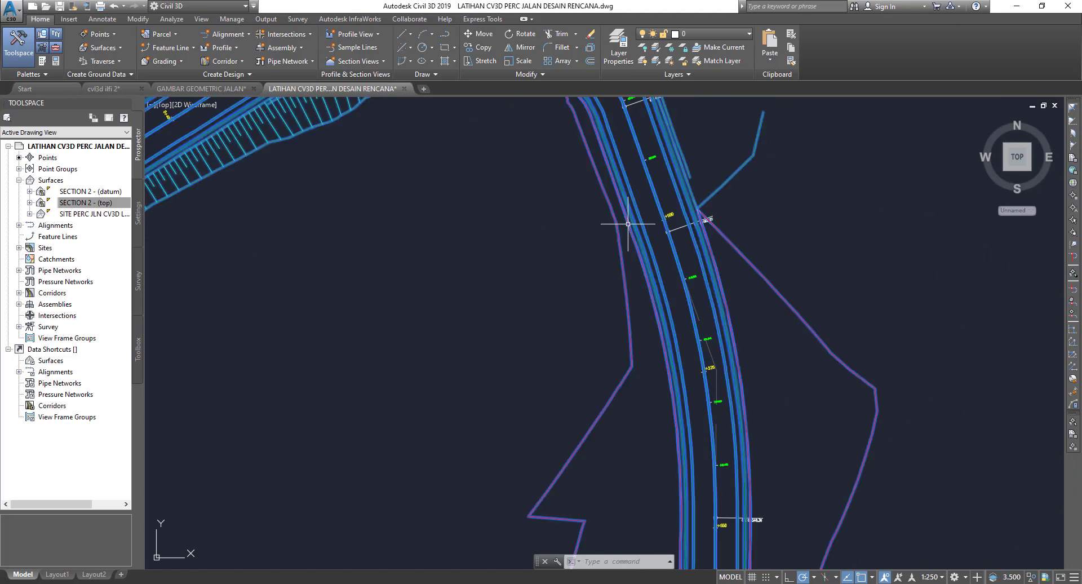
{"action": "right_click", "coordinate": [629, 226]}
{"action": "left_click", "coordinate": [697, 337]}
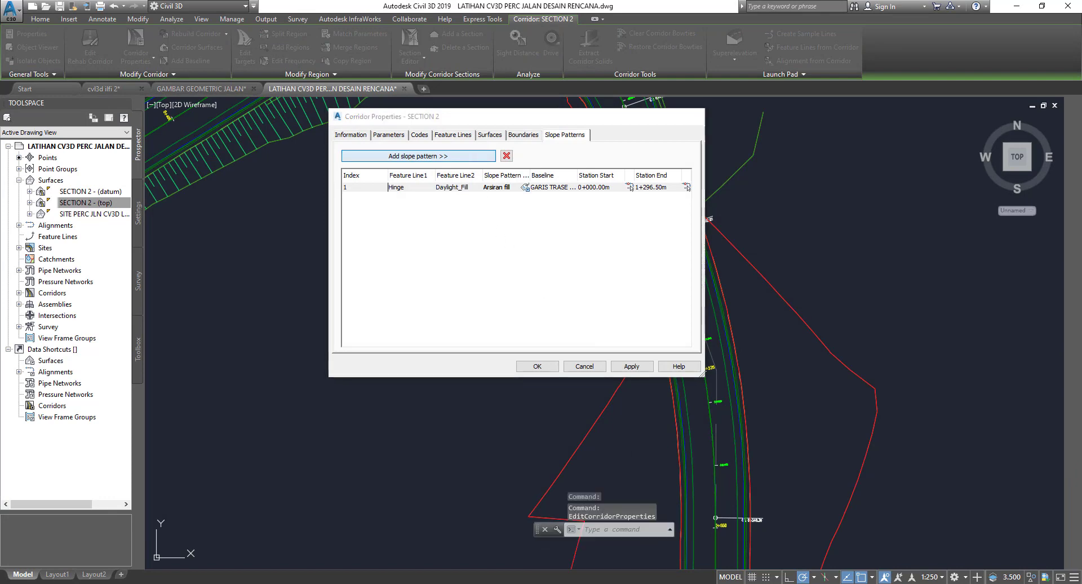
{"action": "scroll", "coordinate": [614, 198], "scroll_direction": "up", "scroll_amount": 6}
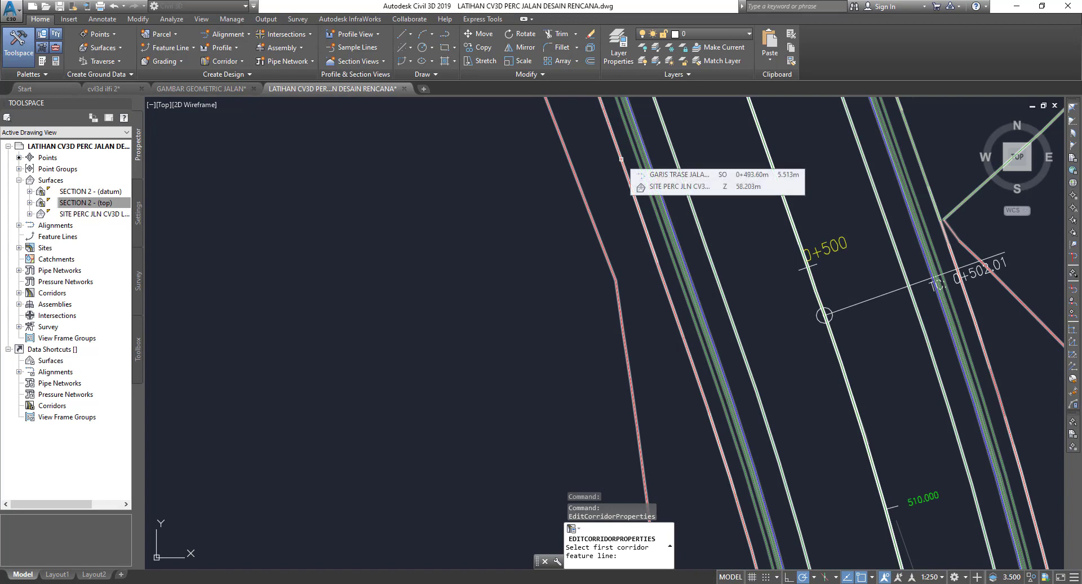
{"action": "left_click", "coordinate": [621, 160]}
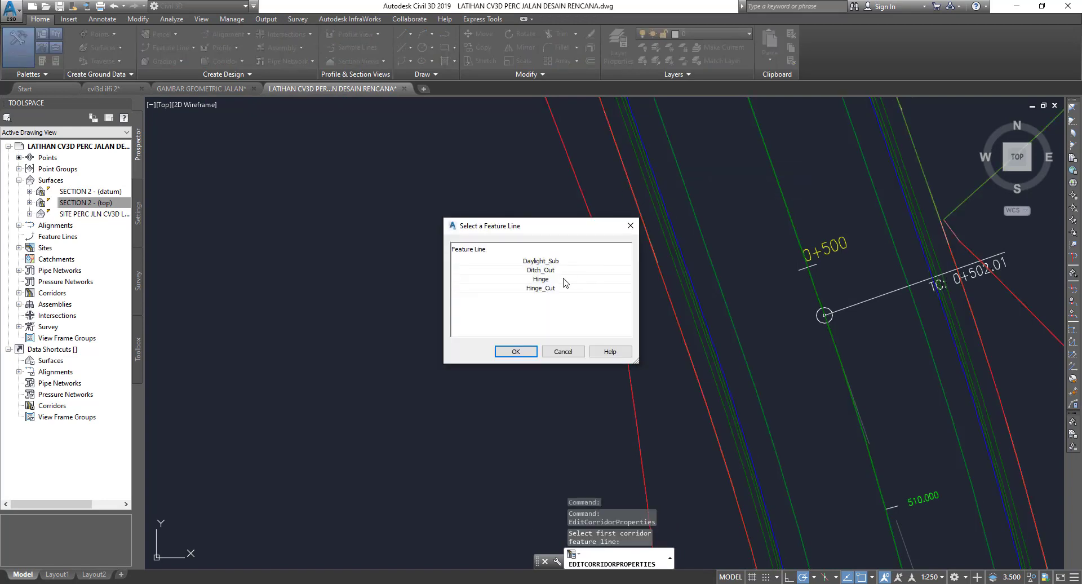
{"action": "left_click", "coordinate": [556, 280]}
{"action": "left_click", "coordinate": [519, 354]}
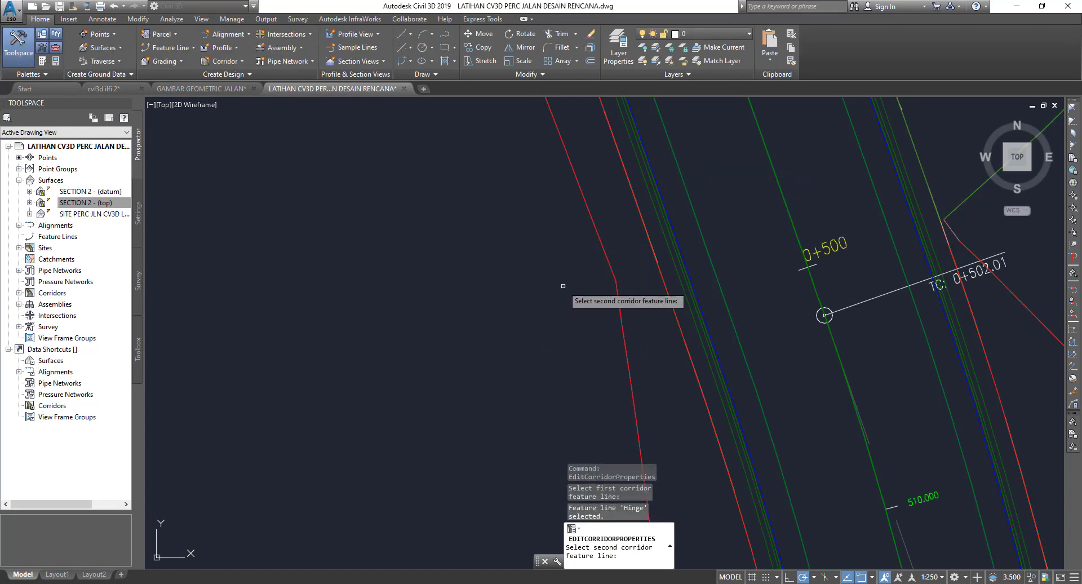
{"action": "left_click", "coordinate": [592, 219]}
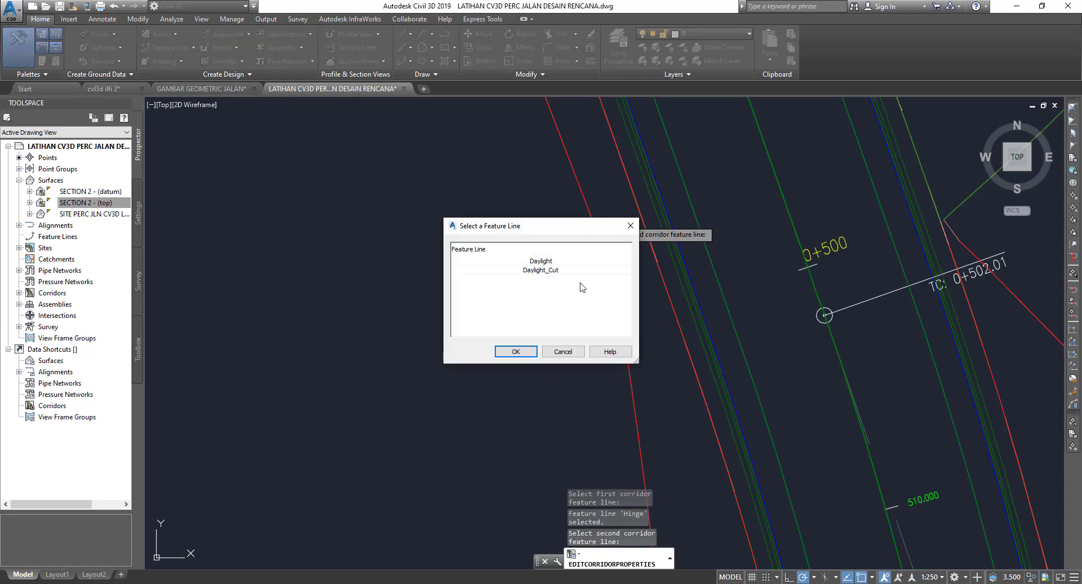
{"action": "left_click", "coordinate": [552, 271]}
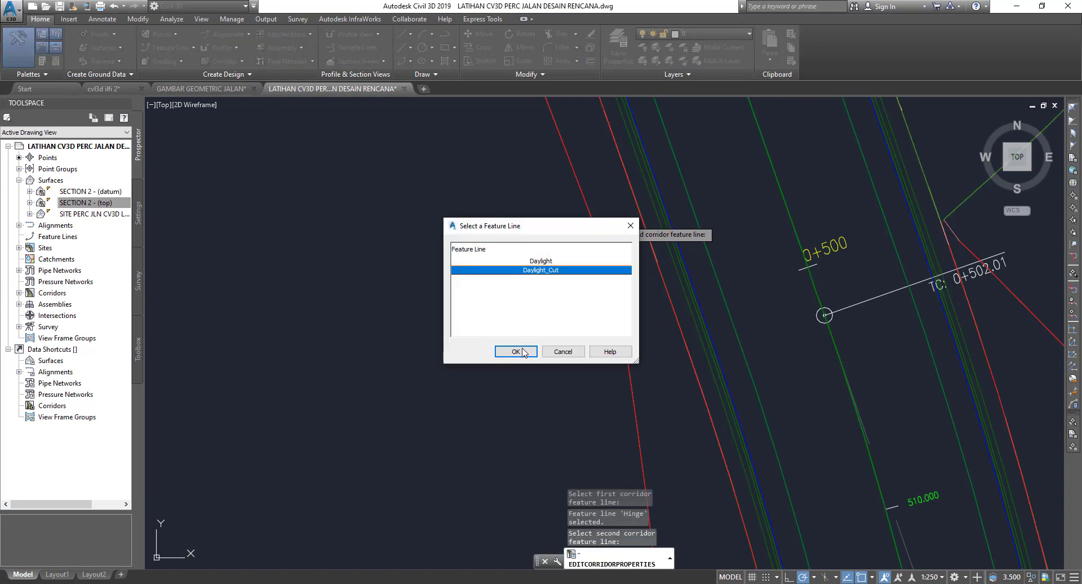
{"action": "left_click", "coordinate": [516, 351]}
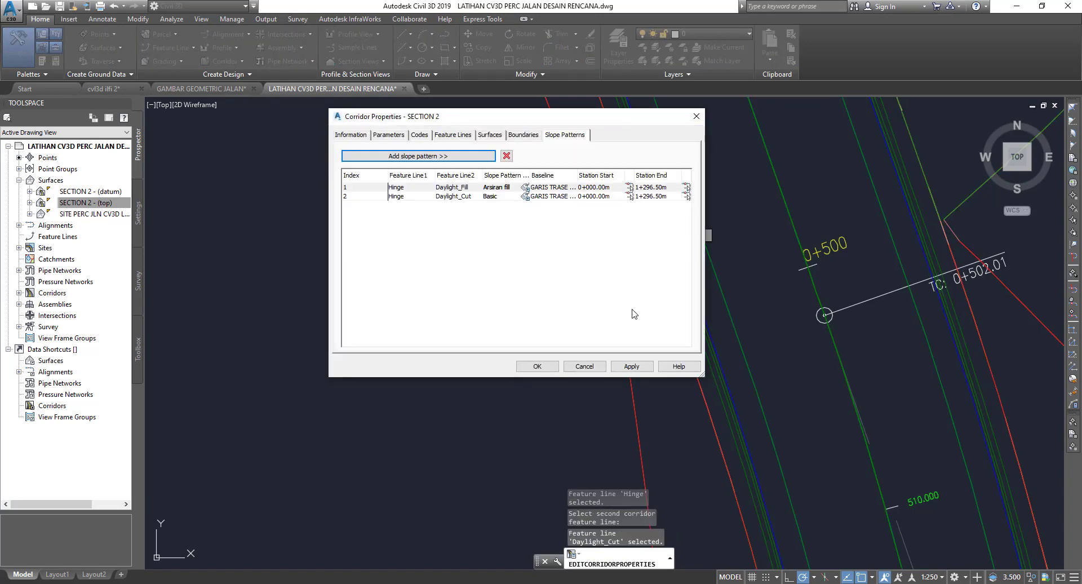
Apply the new Hinge–Daylight_Cut slope pattern and close Corridor Properties
{"action": "left_click", "coordinate": [511, 198]}
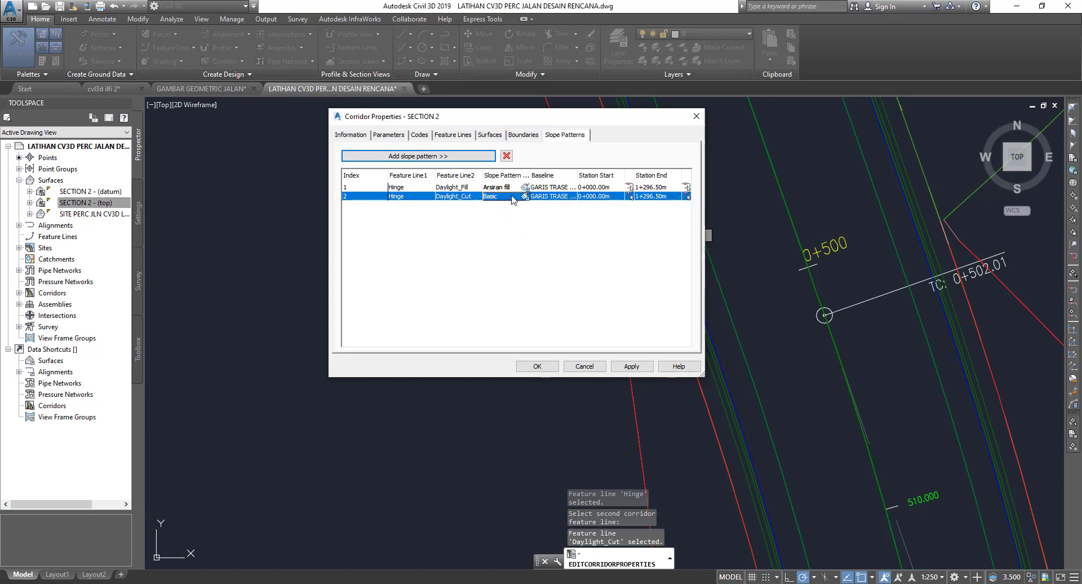
{"action": "left_click", "coordinate": [632, 366]}
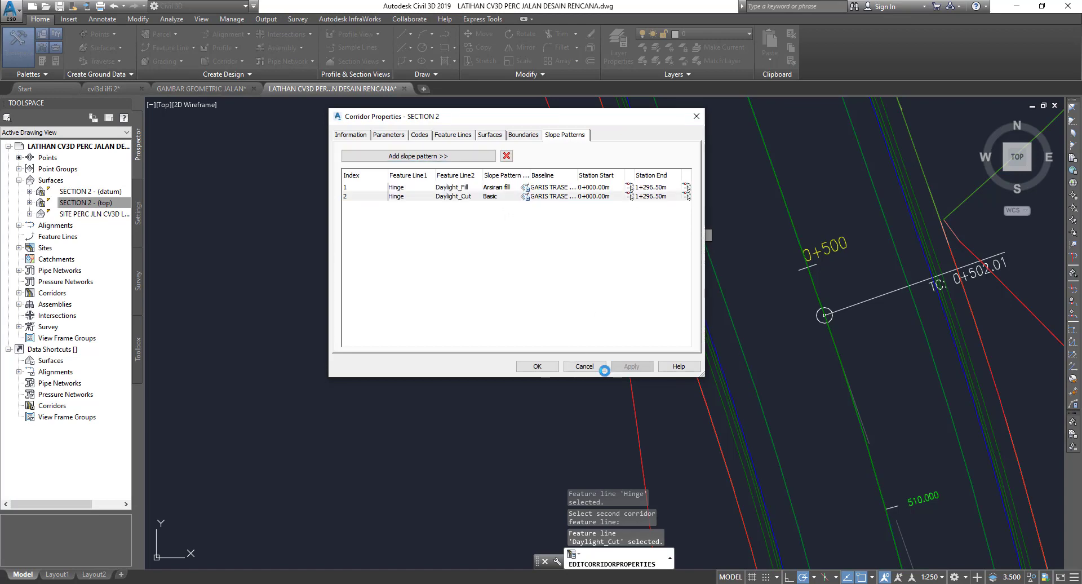
{"action": "left_click", "coordinate": [537, 367]}
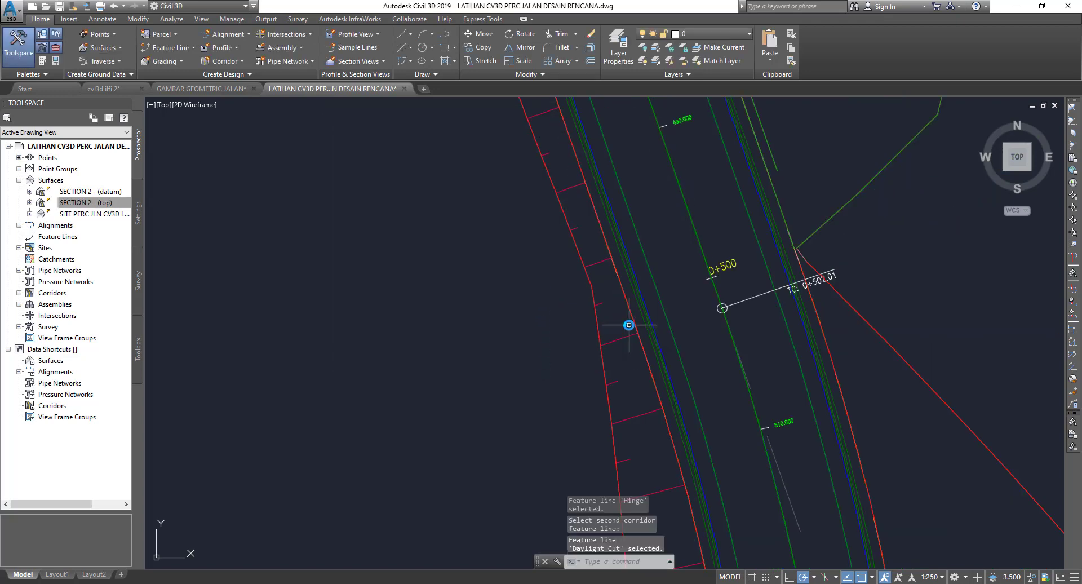
Zoom around to check the red cut-slope lines, then reselect the corridor
{"action": "scroll", "coordinate": [629, 325], "scroll_direction": "down", "scroll_amount": 6}
{"action": "scroll", "coordinate": [573, 309], "scroll_direction": "up", "scroll_amount": 2}
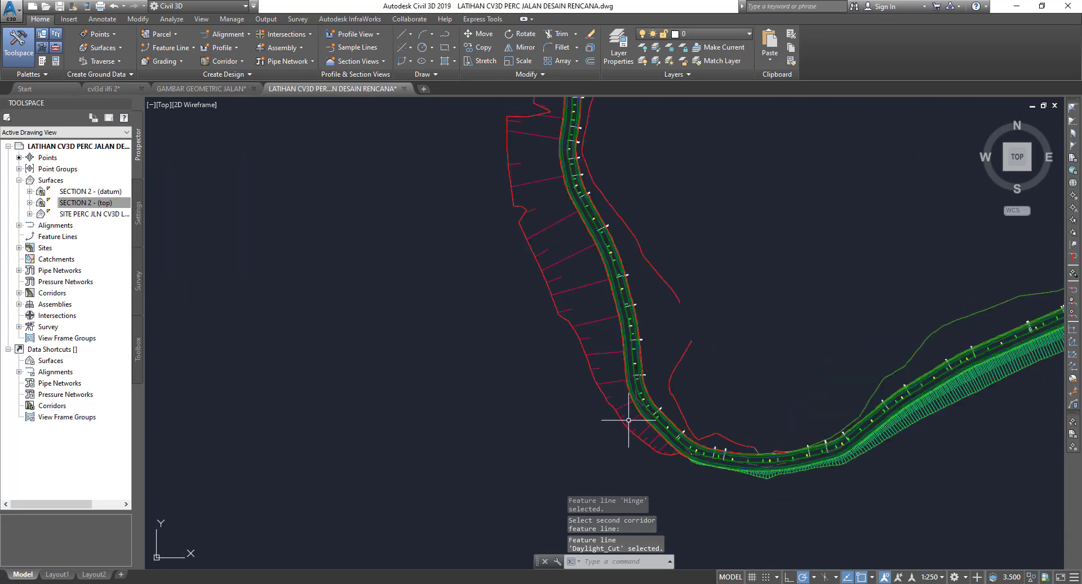
{"action": "scroll", "coordinate": [626, 422], "scroll_direction": "up", "scroll_amount": 2}
{"action": "scroll", "coordinate": [619, 365], "scroll_direction": "up", "scroll_amount": 2}
{"action": "scroll", "coordinate": [532, 225], "scroll_direction": "up", "scroll_amount": 1}
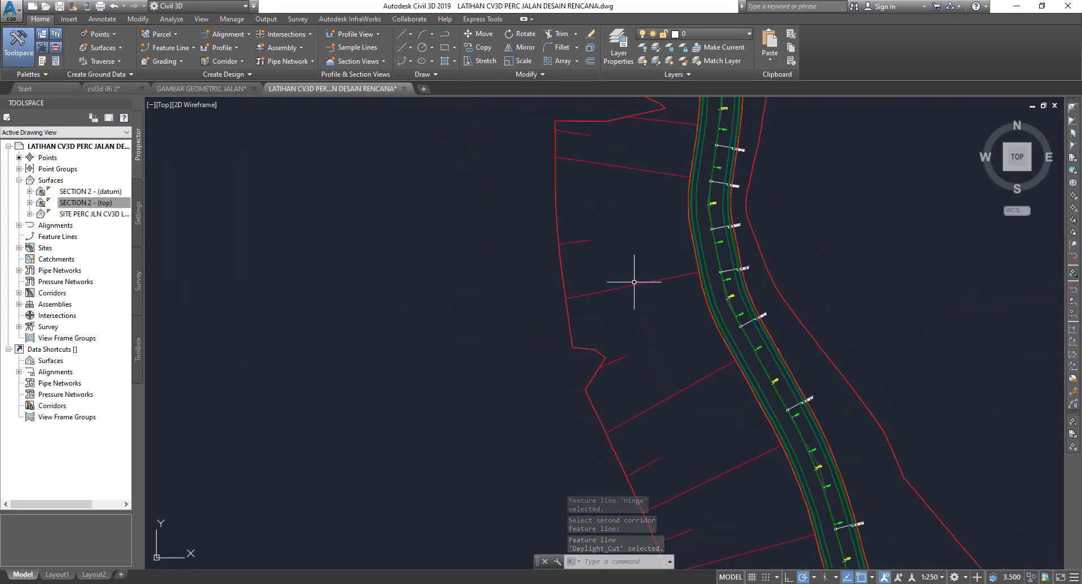
{"action": "scroll", "coordinate": [641, 285], "scroll_direction": "down", "scroll_amount": 2}
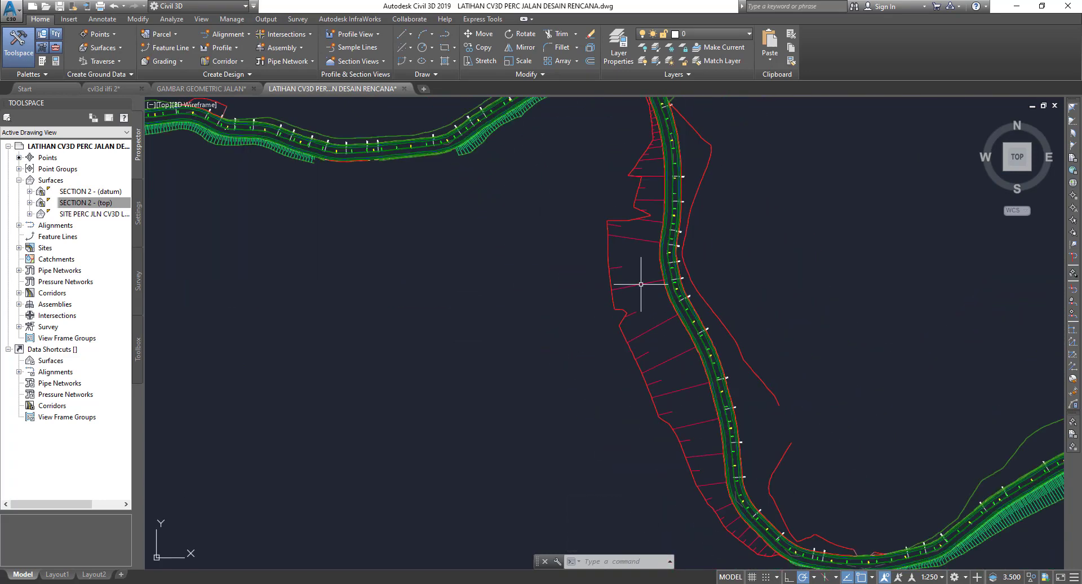
{"action": "scroll", "coordinate": [634, 254], "scroll_direction": "up", "scroll_amount": 2}
{"action": "left_click", "coordinate": [641, 283]}
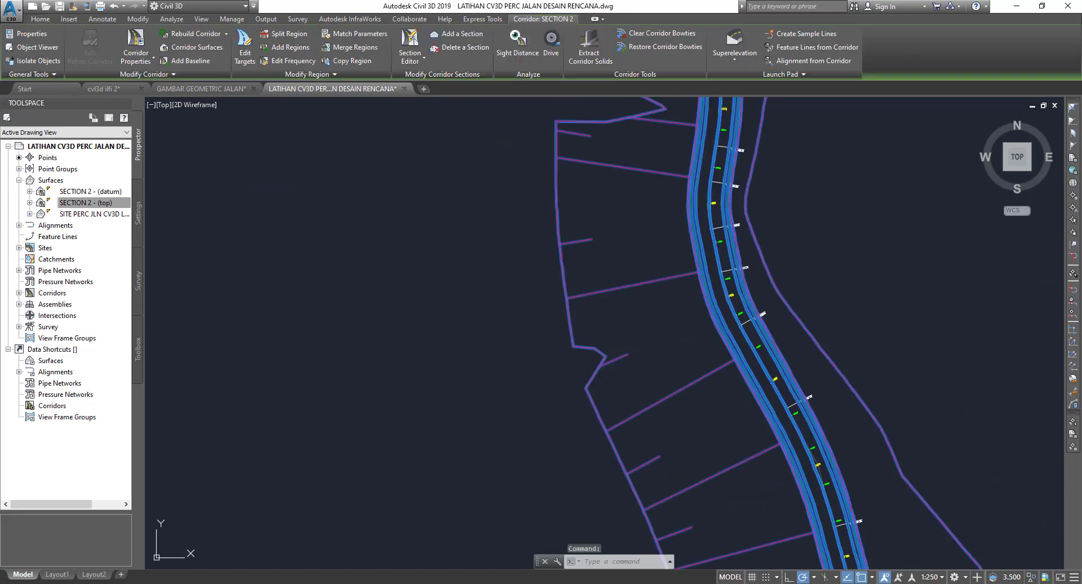
{"action": "right_click", "coordinate": [641, 283]}
Select the Daylight_Cut slope pattern row and bring up its style choice
{"action": "left_click", "coordinate": [711, 397]}
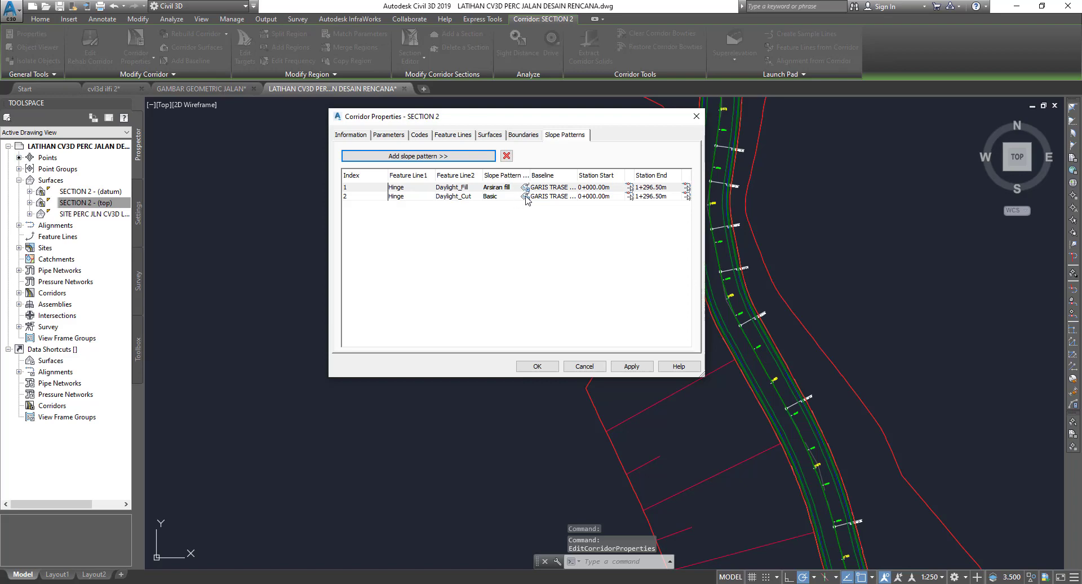
{"action": "left_click", "coordinate": [526, 199]}
{"action": "left_click", "coordinate": [528, 197]}
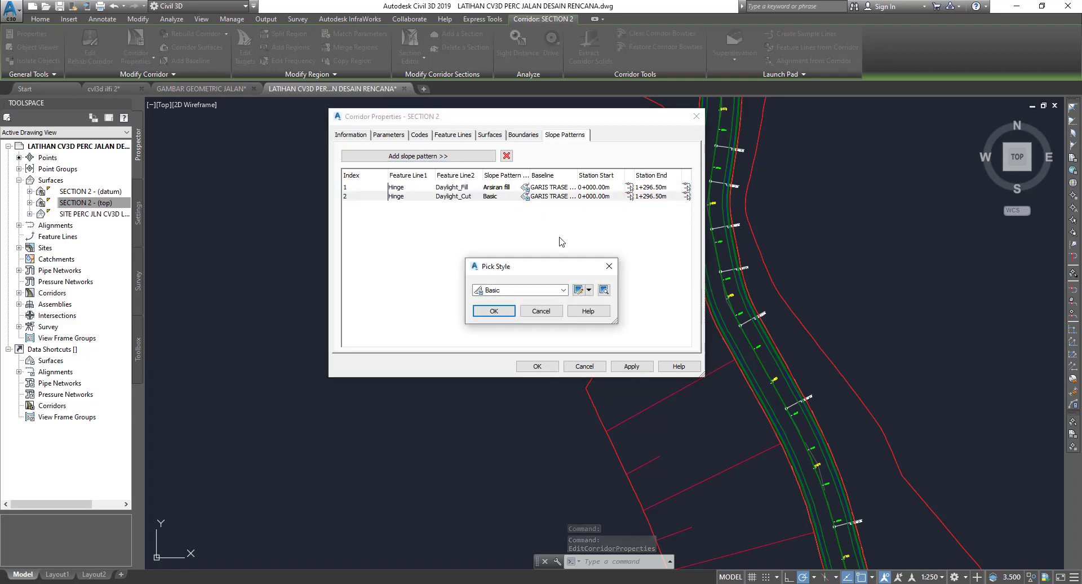
{"action": "left_click", "coordinate": [604, 273]}
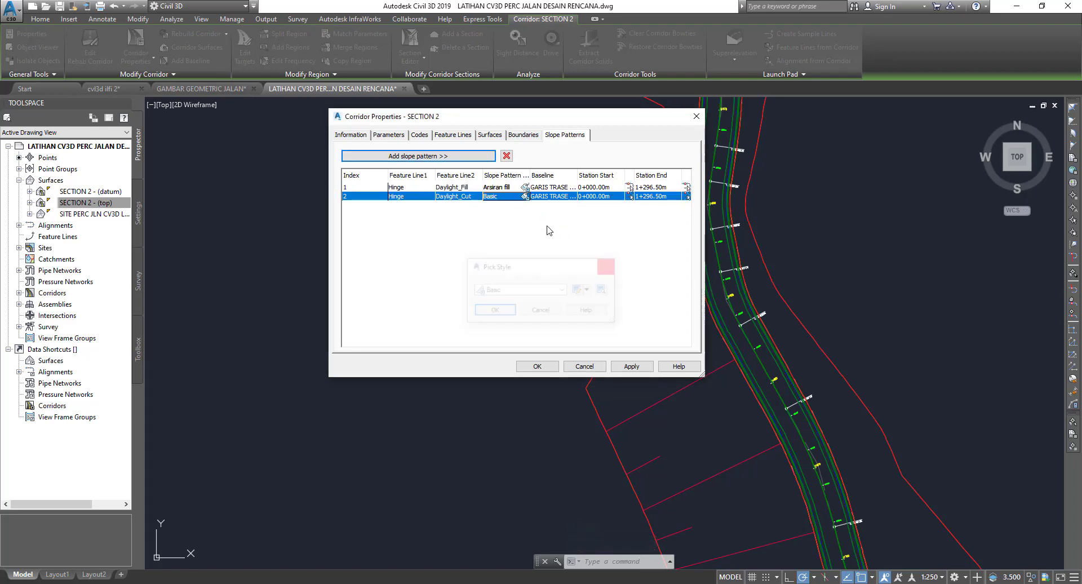
{"action": "left_click", "coordinate": [525, 196]}
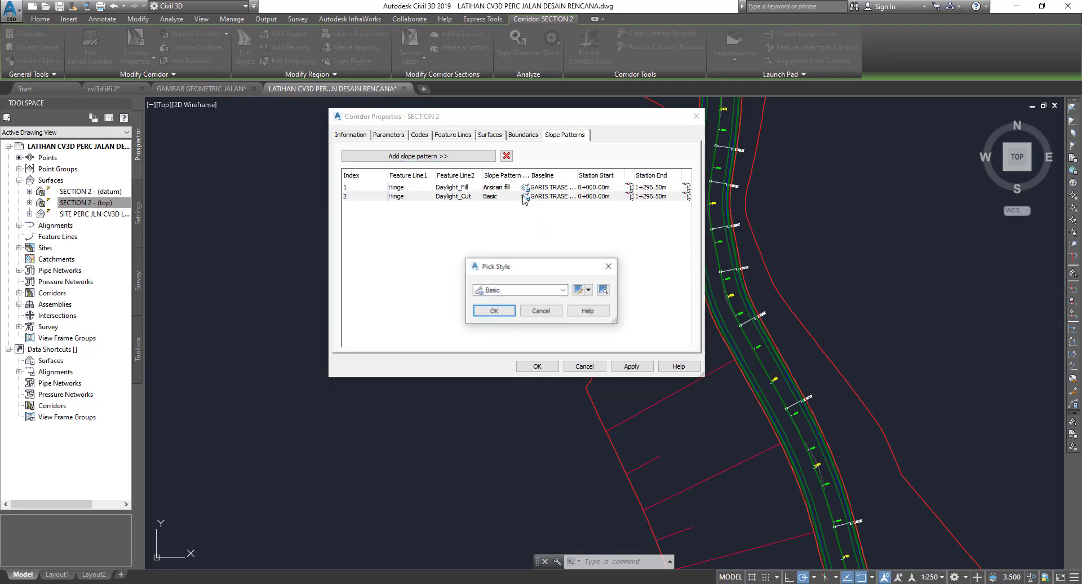
{"action": "left_click", "coordinate": [589, 291]}
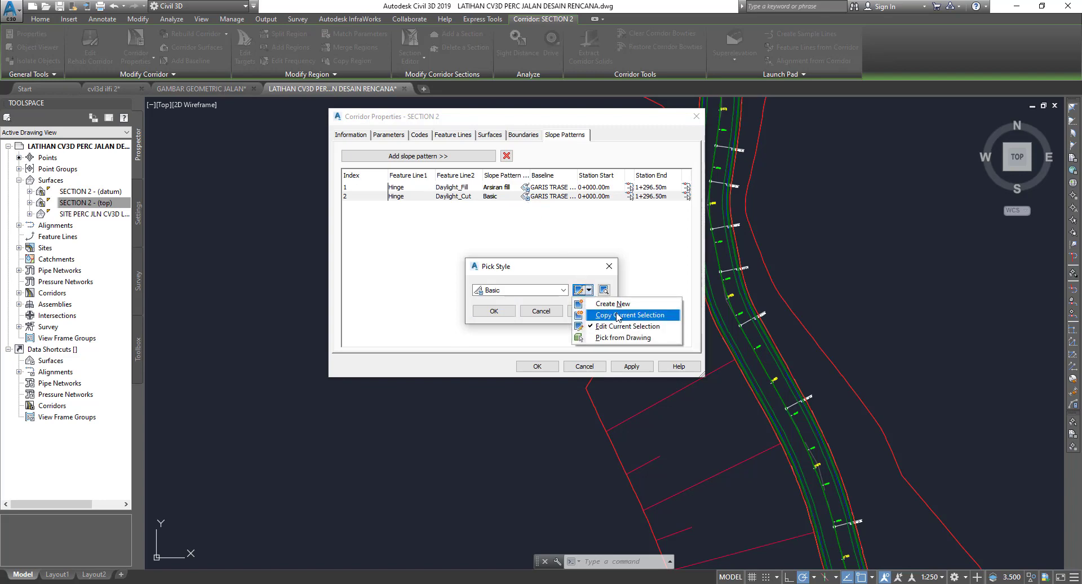
{"action": "left_click", "coordinate": [613, 272]}
{"action": "left_click", "coordinate": [613, 272]}
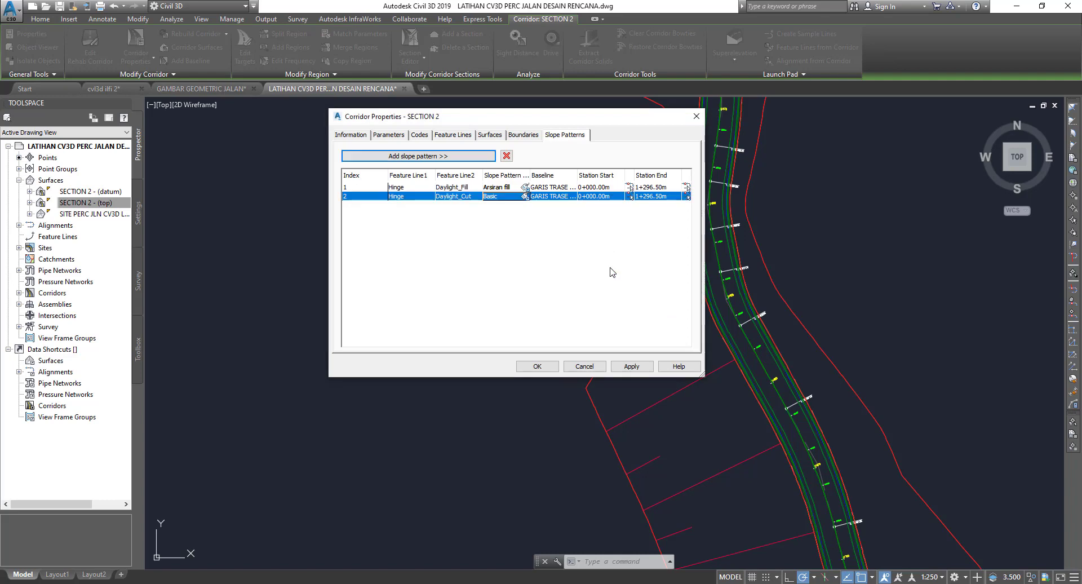
Pick Arsiran fill as the starting style and create an editable copy of it
{"action": "left_click", "coordinate": [525, 196]}
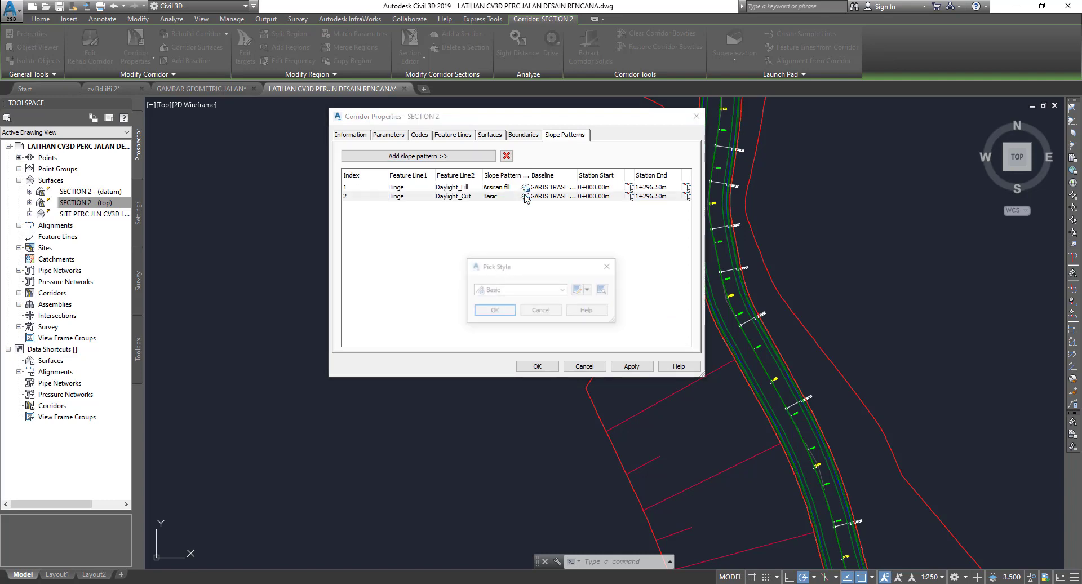
{"action": "left_click", "coordinate": [563, 291]}
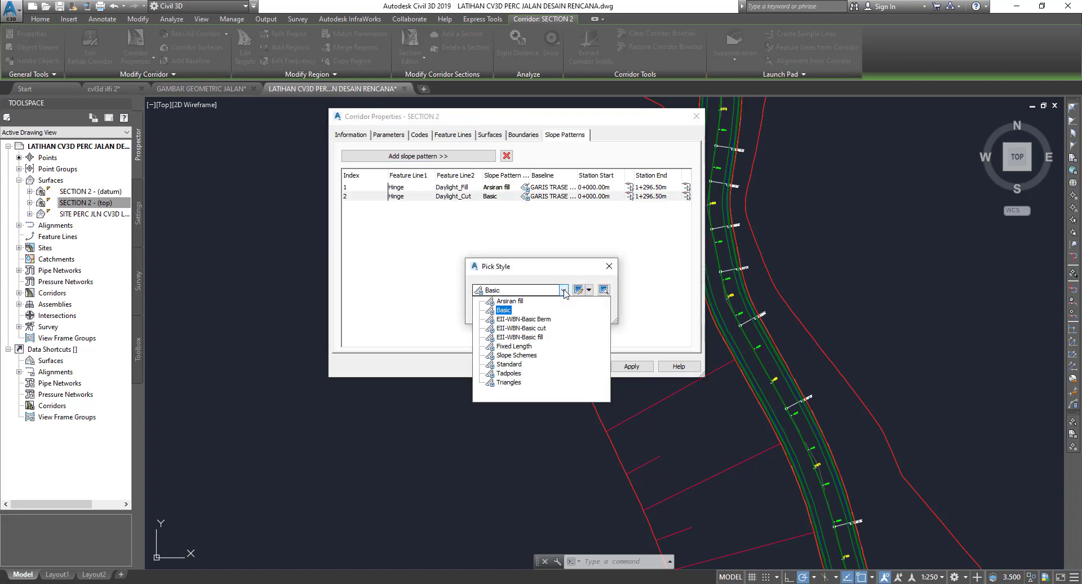
{"action": "left_click", "coordinate": [520, 303]}
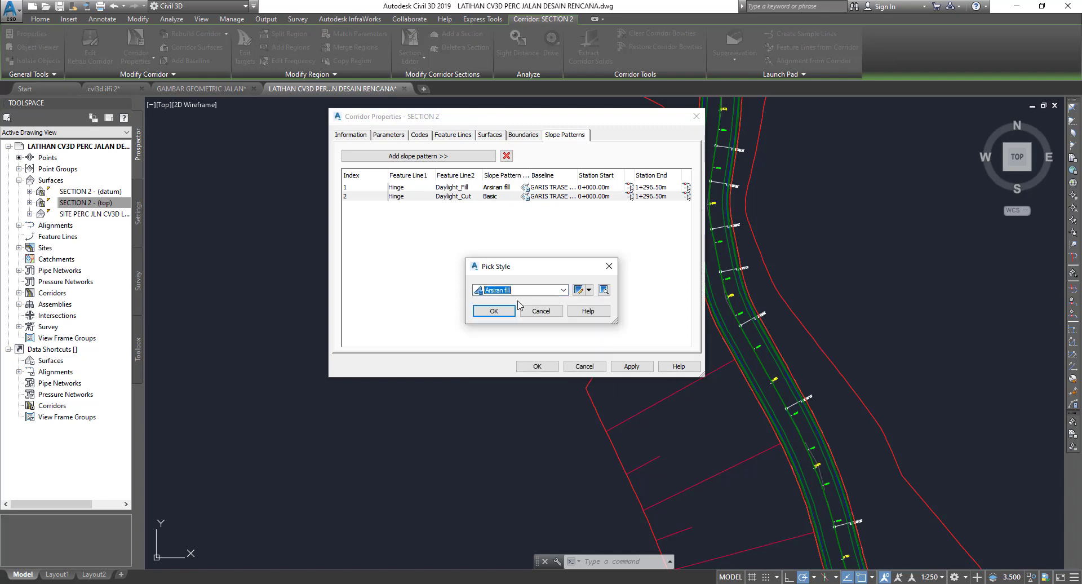
{"action": "left_click", "coordinate": [589, 290]}
{"action": "left_click", "coordinate": [596, 316]}
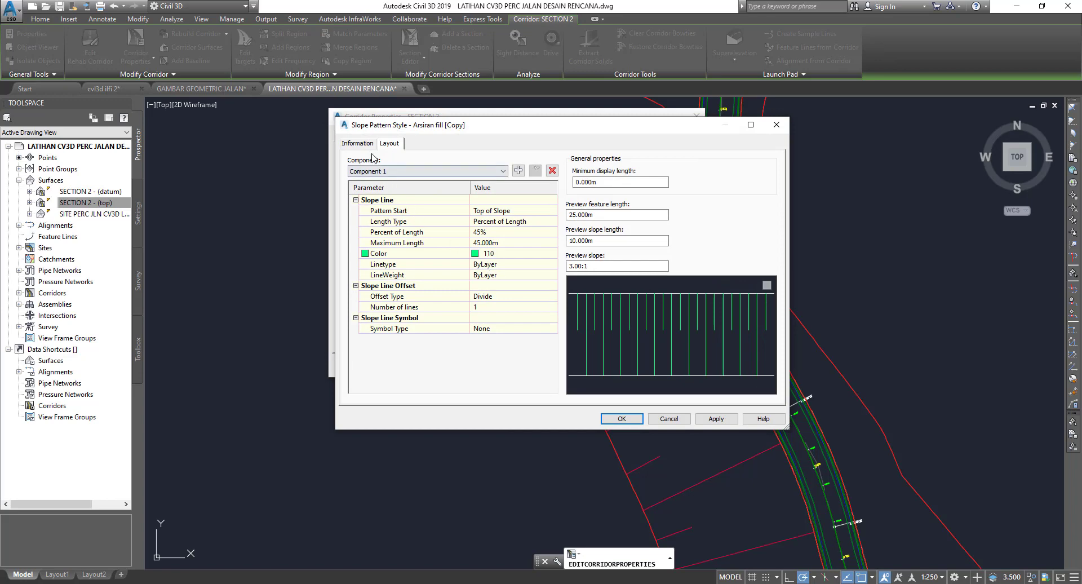
Rename the copied style to Arsiran Cut
{"action": "left_click", "coordinate": [358, 143]}
{"action": "left_click_drag", "start_coordinate": [399, 170], "coordinate": [385, 169]}
{"action": "type", "text": "Arsiran Cut"}
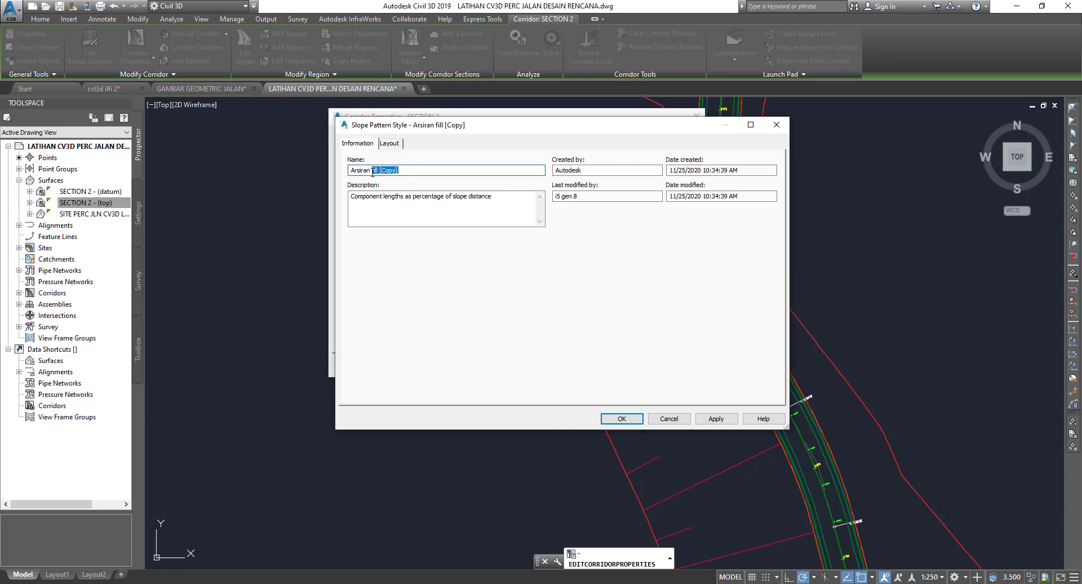
{"action": "left_click", "coordinate": [397, 144]}
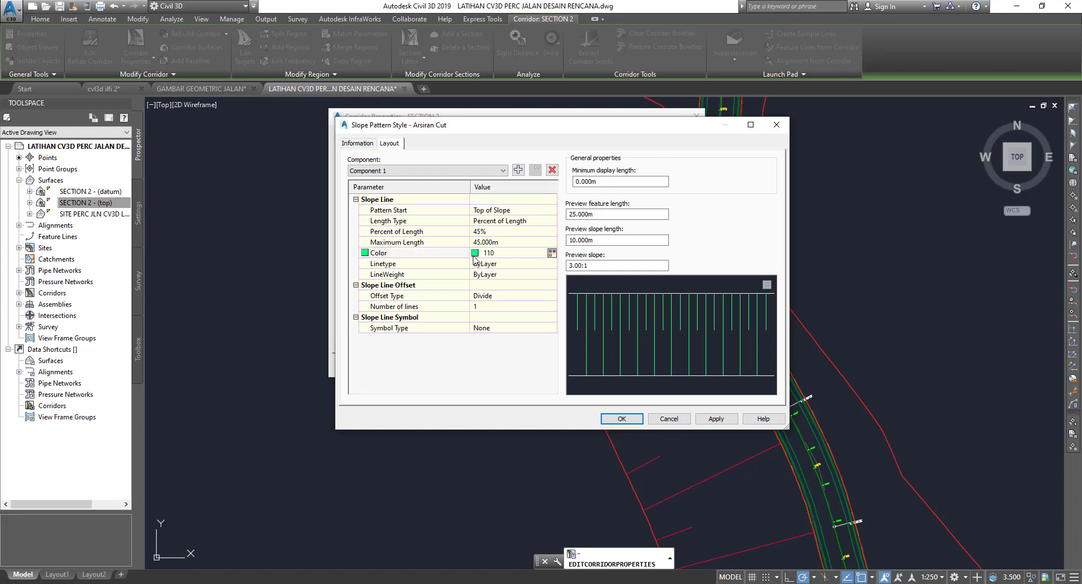
Set Component 1 and Component 2 slope lines to red colour 10 and save the style
{"action": "left_click", "coordinate": [552, 253]}
{"action": "type", "text": "10"}
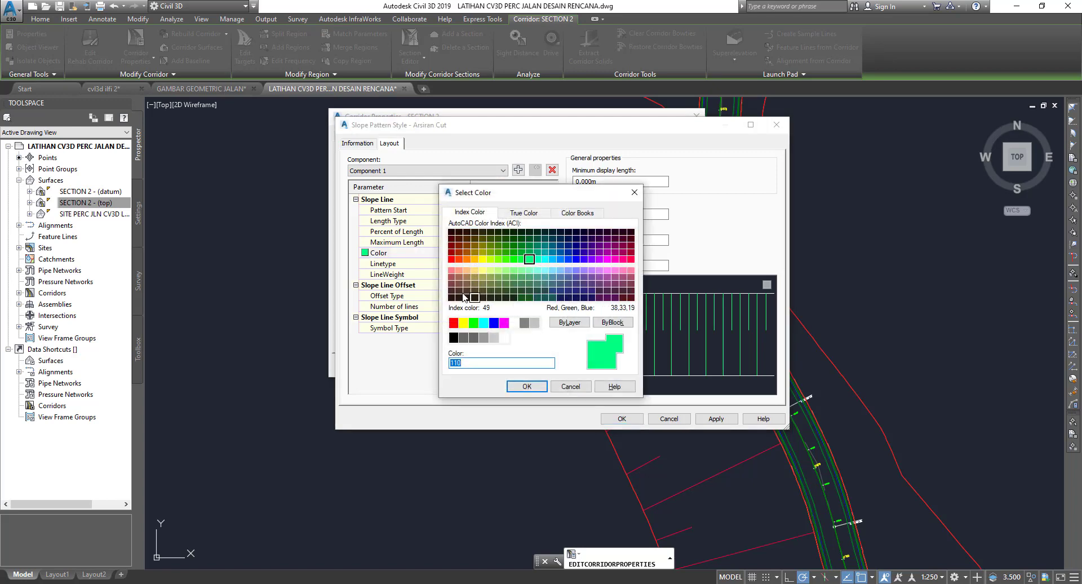
{"action": "left_click", "coordinate": [526, 386]}
{"action": "left_click", "coordinate": [463, 172]}
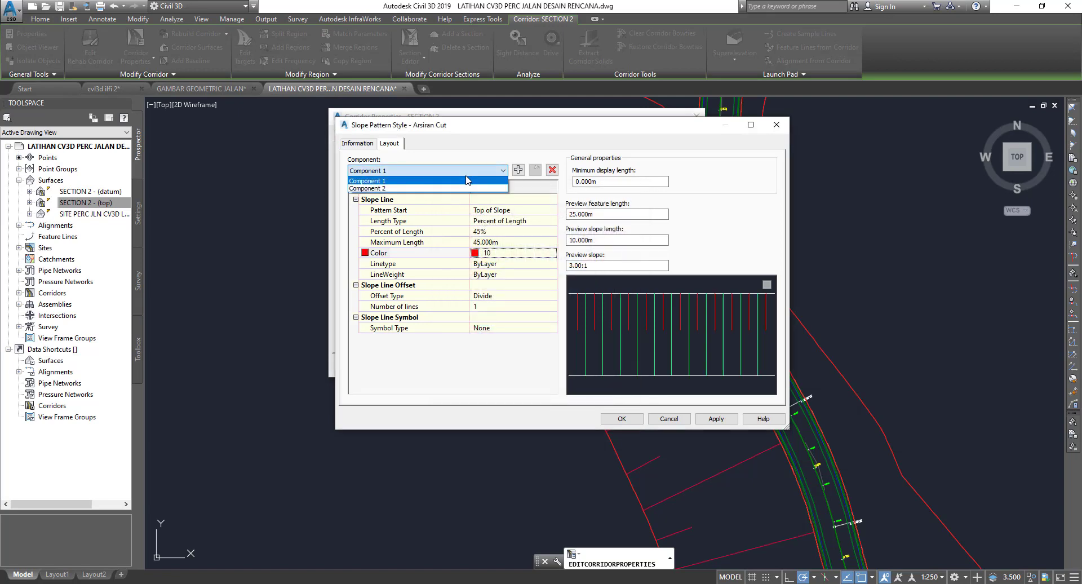
{"action": "left_click", "coordinate": [417, 190]}
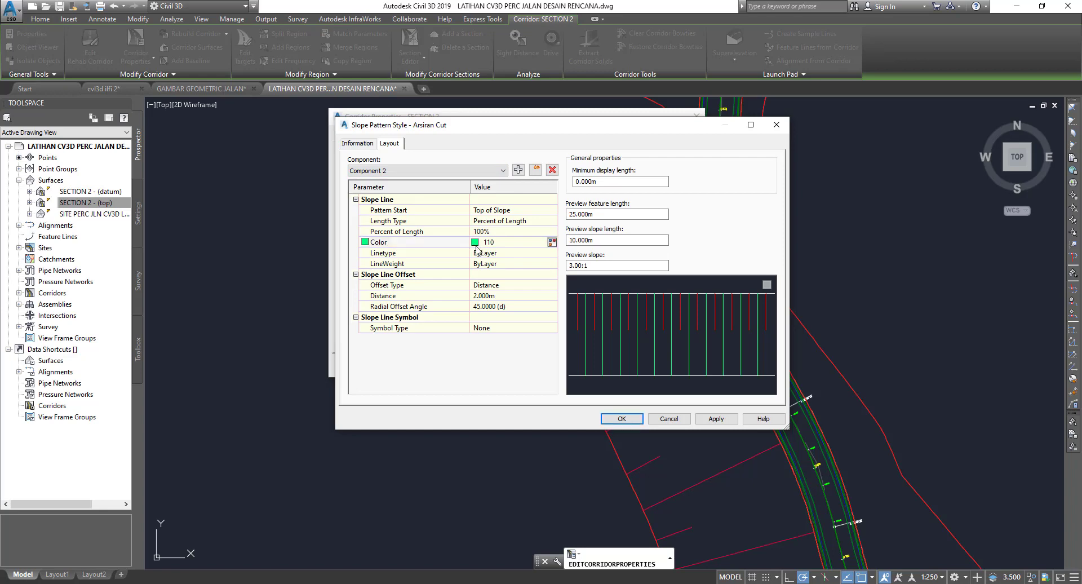
{"action": "left_click", "coordinate": [552, 242]}
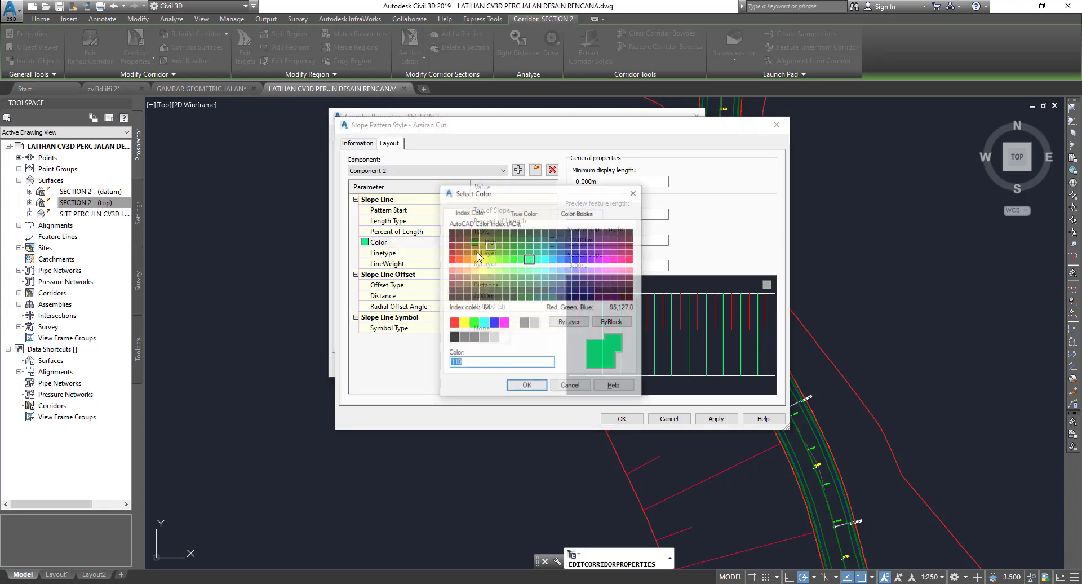
{"action": "left_click", "coordinate": [451, 251]}
{"action": "left_click", "coordinate": [451, 259]}
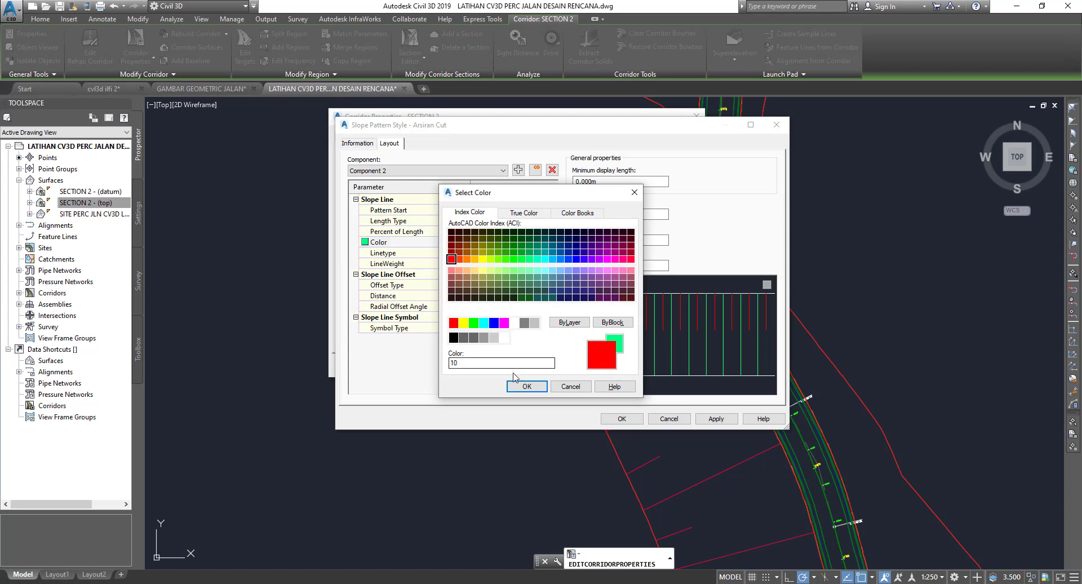
{"action": "left_click", "coordinate": [527, 386]}
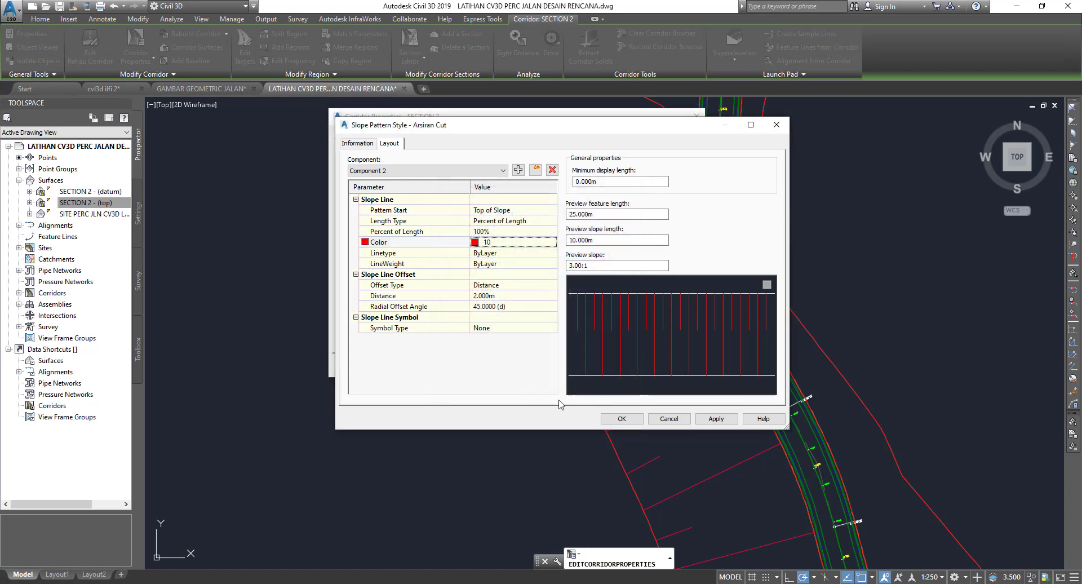
{"action": "left_click", "coordinate": [622, 419]}
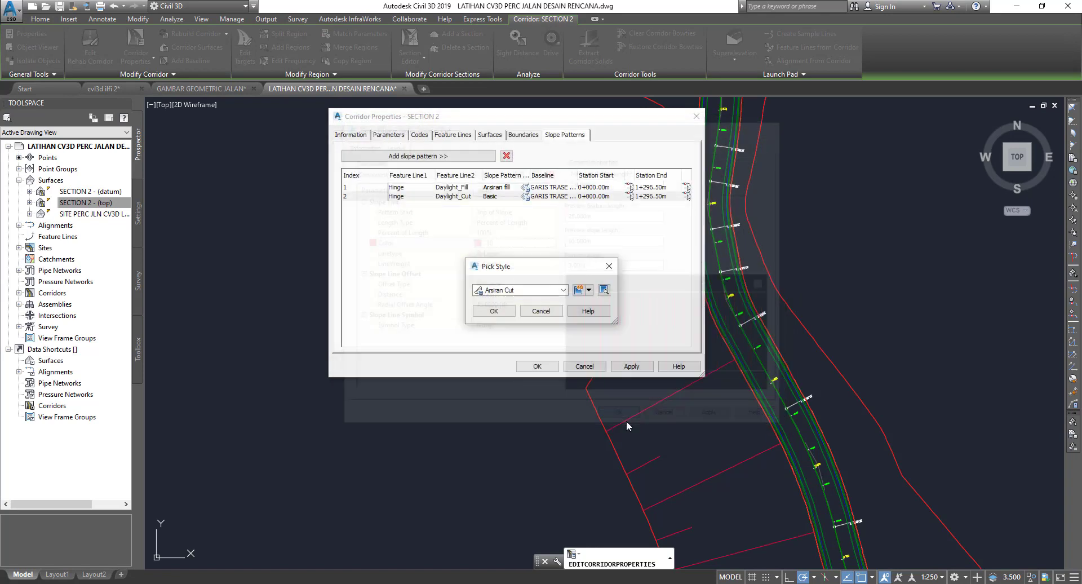
Assign Arsiran Cut to the Daylight_Cut pattern, apply it, and check the red hatching
{"action": "left_click", "coordinate": [563, 290]}
{"action": "left_click", "coordinate": [564, 291]}
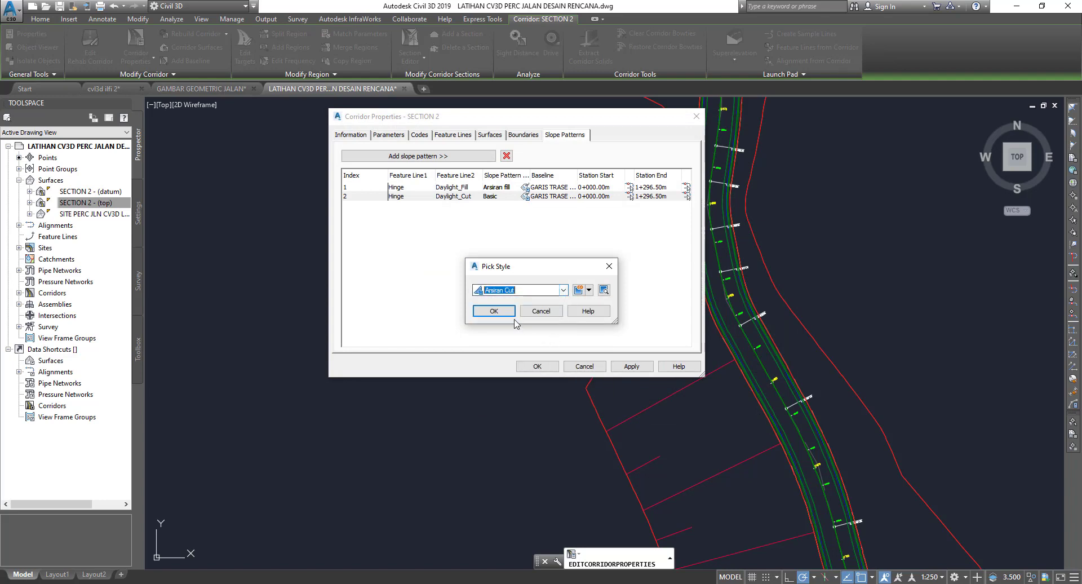
{"action": "left_click", "coordinate": [495, 309]}
{"action": "left_click", "coordinate": [639, 368]}
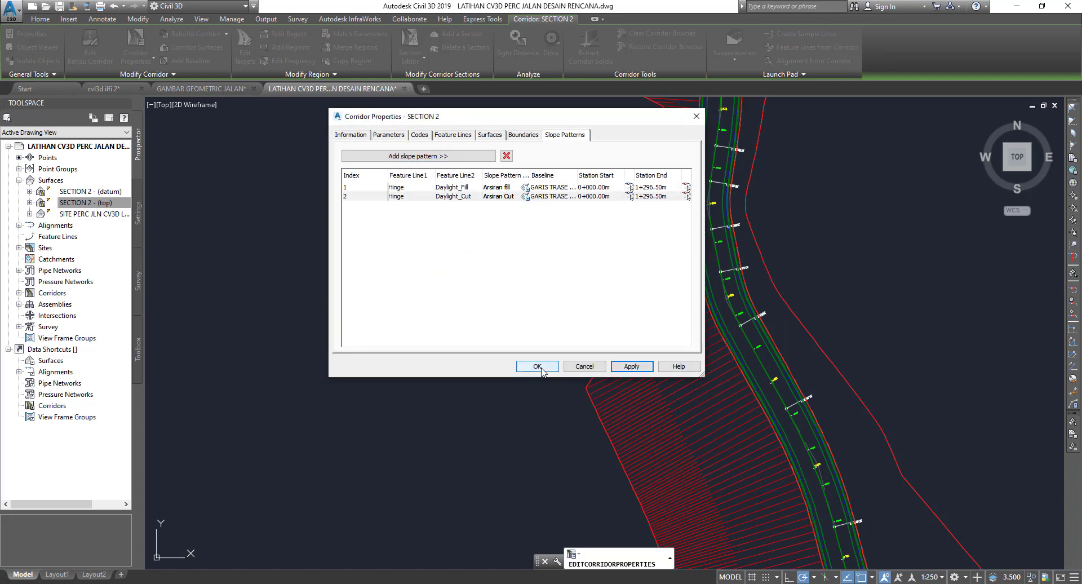
{"action": "left_click", "coordinate": [537, 366]}
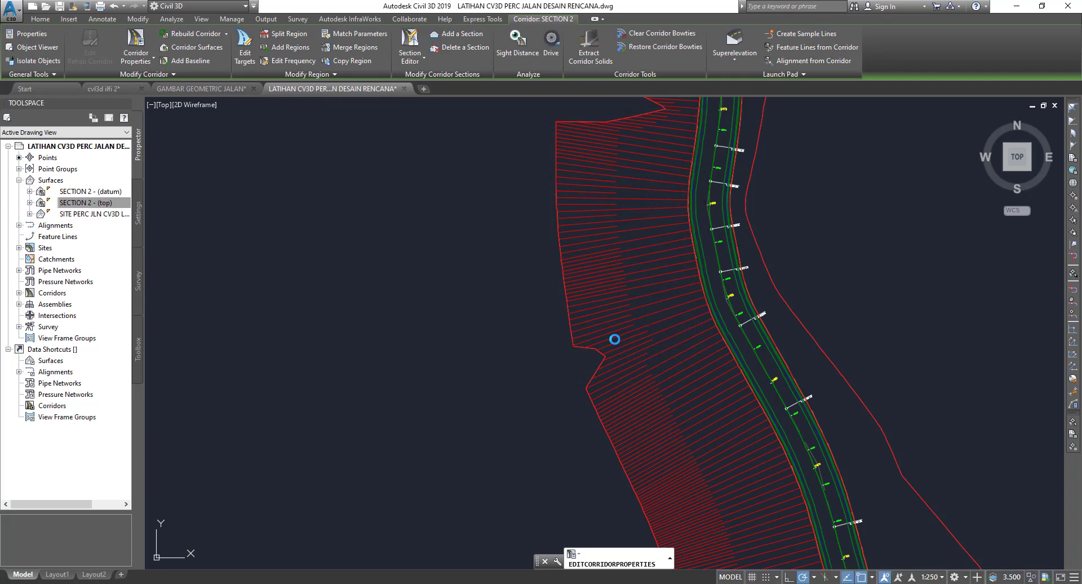
{"action": "scroll", "coordinate": [632, 354], "scroll_direction": "down", "scroll_amount": 5}
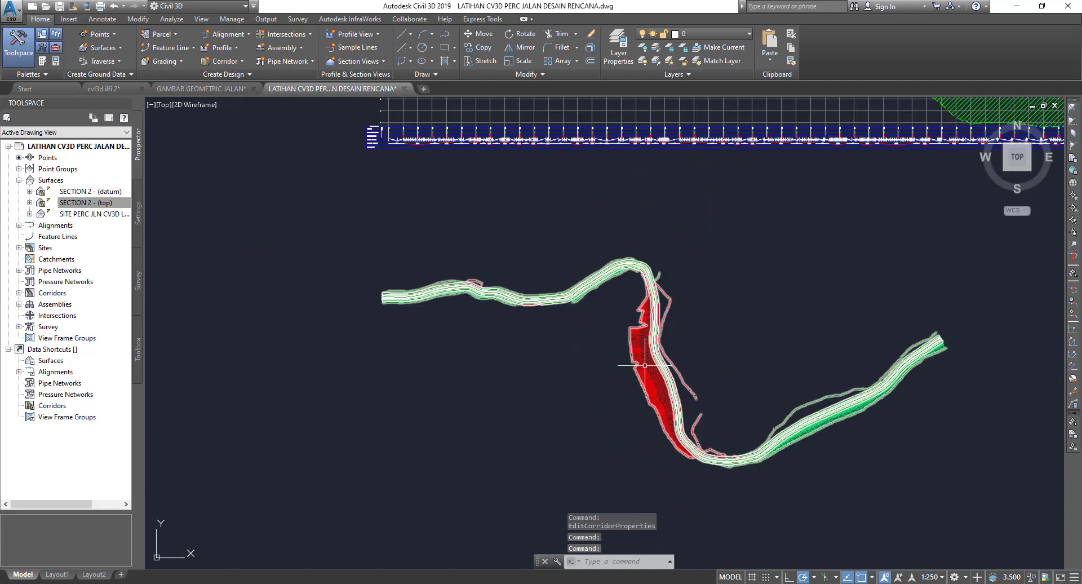
{"action": "scroll", "coordinate": [733, 375], "scroll_direction": "up", "scroll_amount": 3}
{"action": "scroll", "coordinate": [732, 375], "scroll_direction": "down", "scroll_amount": 3}
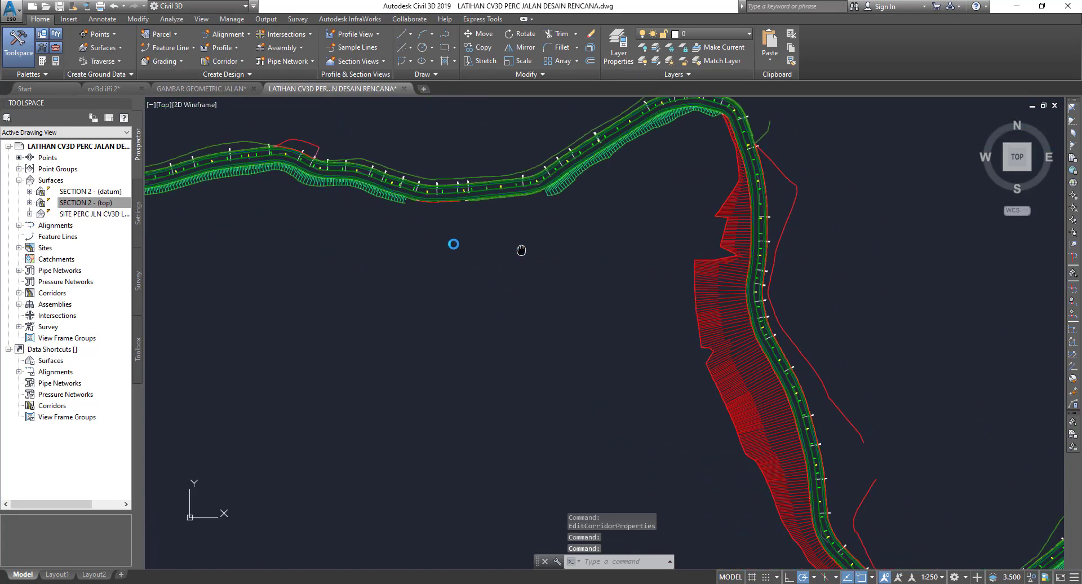
{"action": "scroll", "coordinate": [602, 311], "scroll_direction": "up", "scroll_amount": 2}
{"action": "scroll", "coordinate": [362, 243], "scroll_direction": "up", "scroll_amount": 2}
{"action": "scroll", "coordinate": [483, 230], "scroll_direction": "up", "scroll_amount": 2}
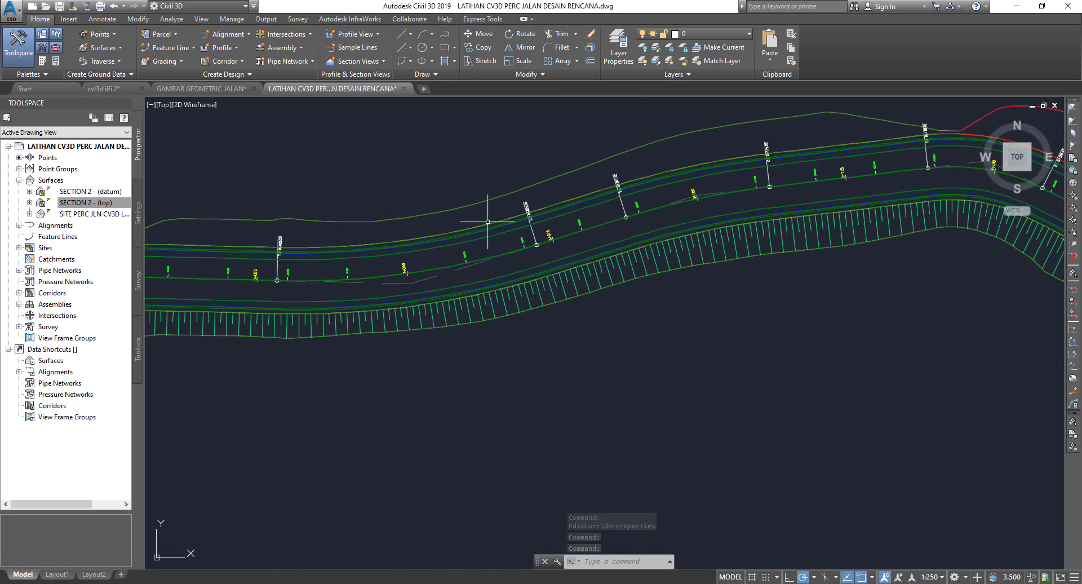
{"action": "scroll", "coordinate": [483, 180], "scroll_direction": "up", "scroll_amount": 2}
In Corridor Properties, add a Hinge-to-Daylight_Fill slope pattern row spanning 0+000.00m–1+296.50m
{"action": "left_click", "coordinate": [483, 191]}
{"action": "right_click", "coordinate": [483, 190]}
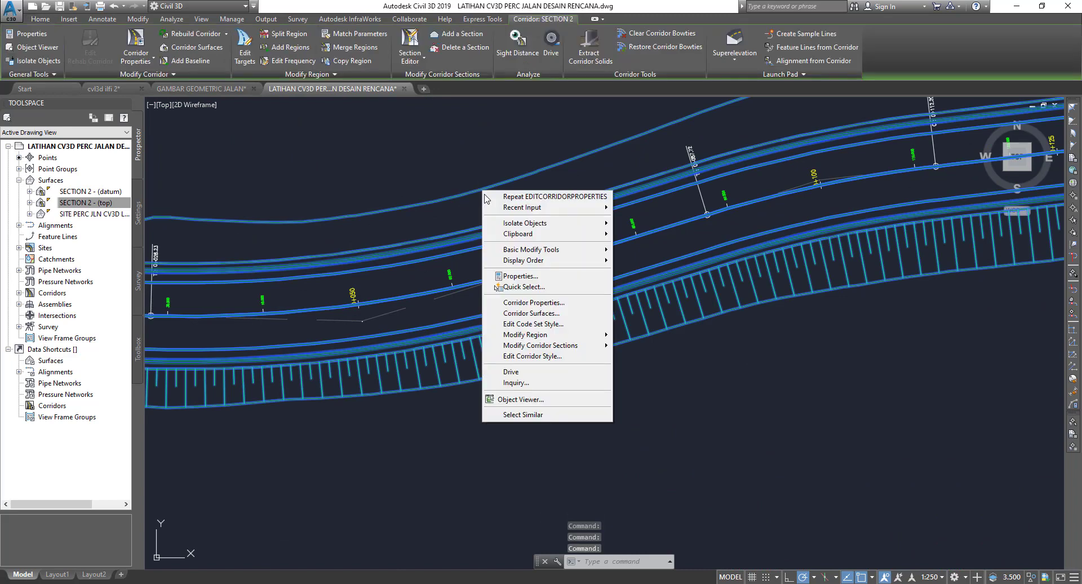
{"action": "left_click", "coordinate": [545, 303]}
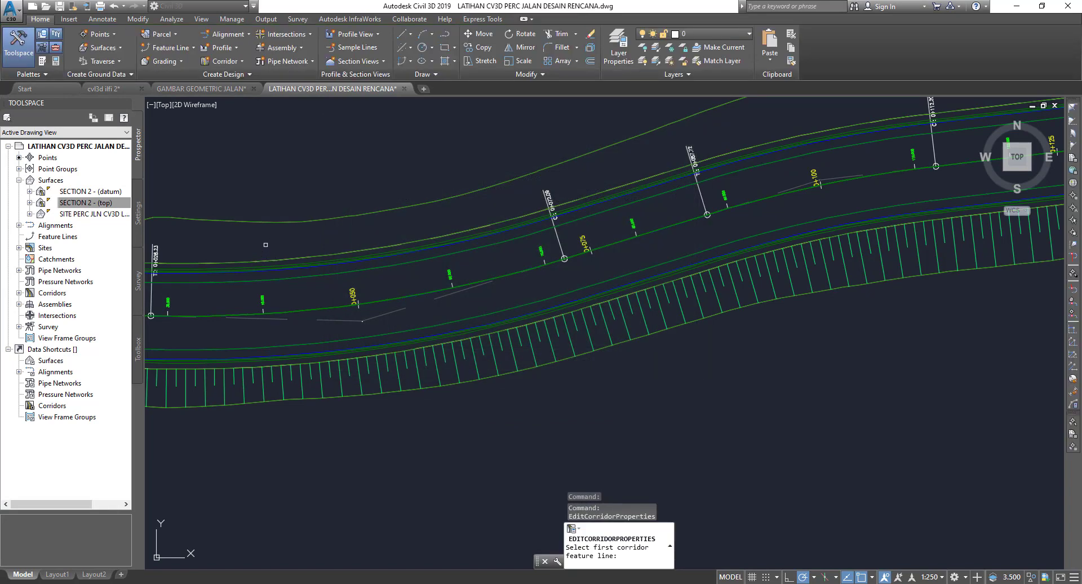
{"action": "scroll", "coordinate": [288, 260], "scroll_direction": "up", "scroll_amount": 4}
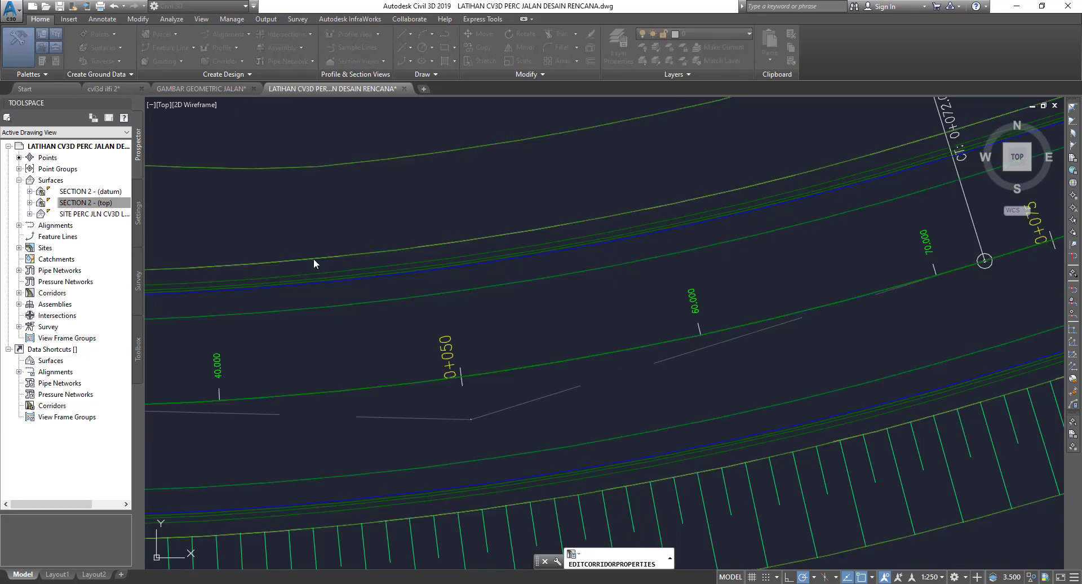
{"action": "left_click", "coordinate": [314, 258]}
{"action": "left_click", "coordinate": [541, 272]}
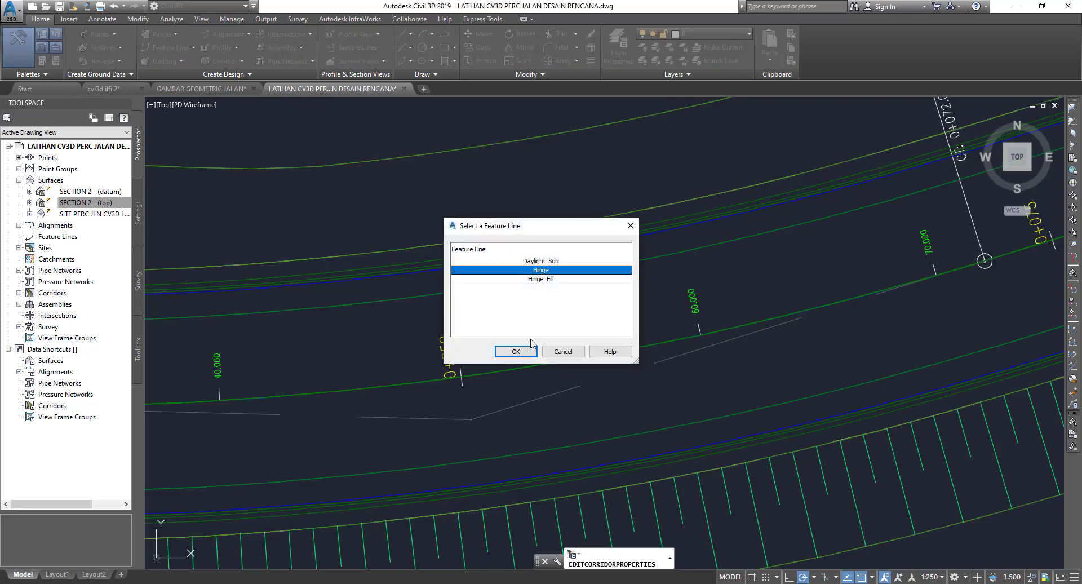
{"action": "left_click", "coordinate": [520, 352]}
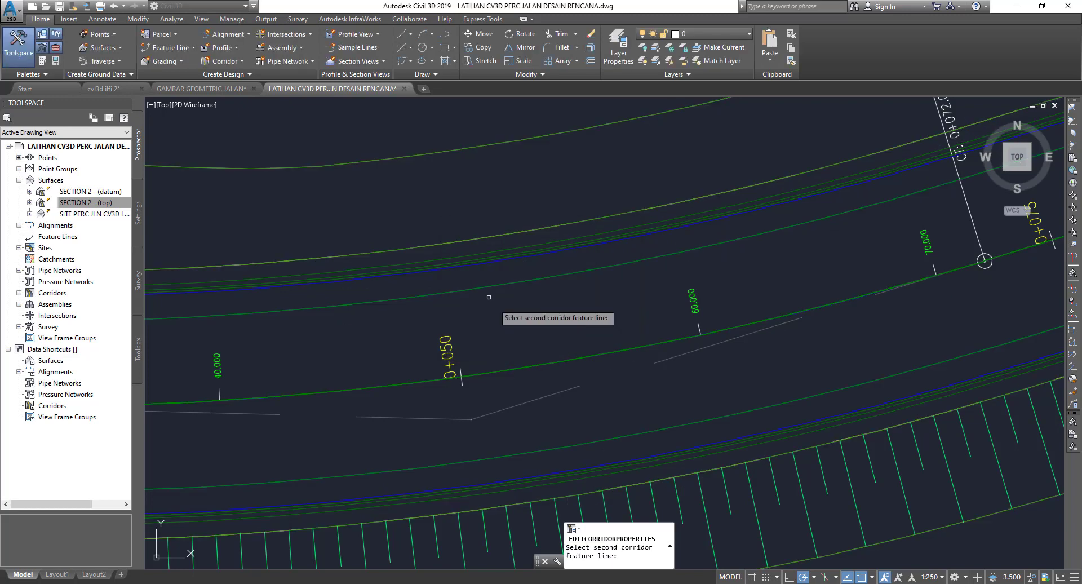
{"action": "left_click", "coordinate": [412, 156]}
{"action": "left_click", "coordinate": [544, 274]}
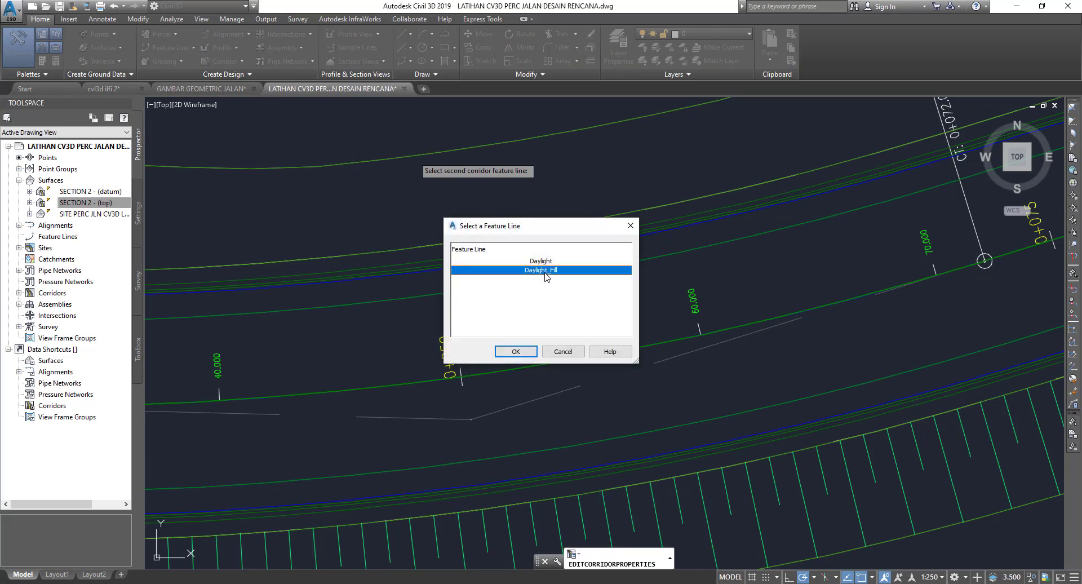
{"action": "left_click", "coordinate": [532, 355]}
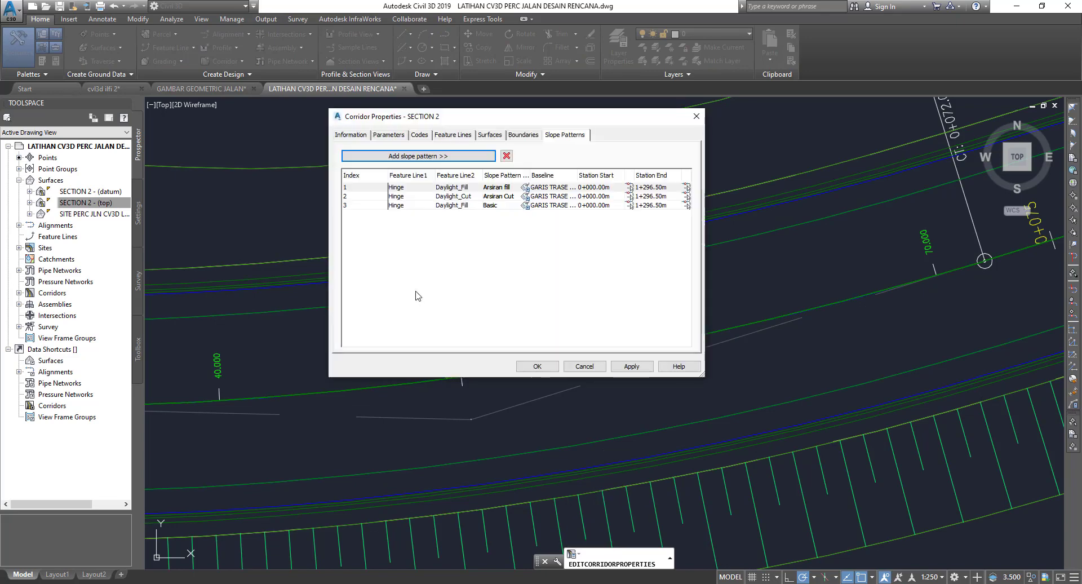
Give row 3's slope pattern the Arsiran fill style and apply it to the corridor
{"action": "left_click", "coordinate": [528, 207]}
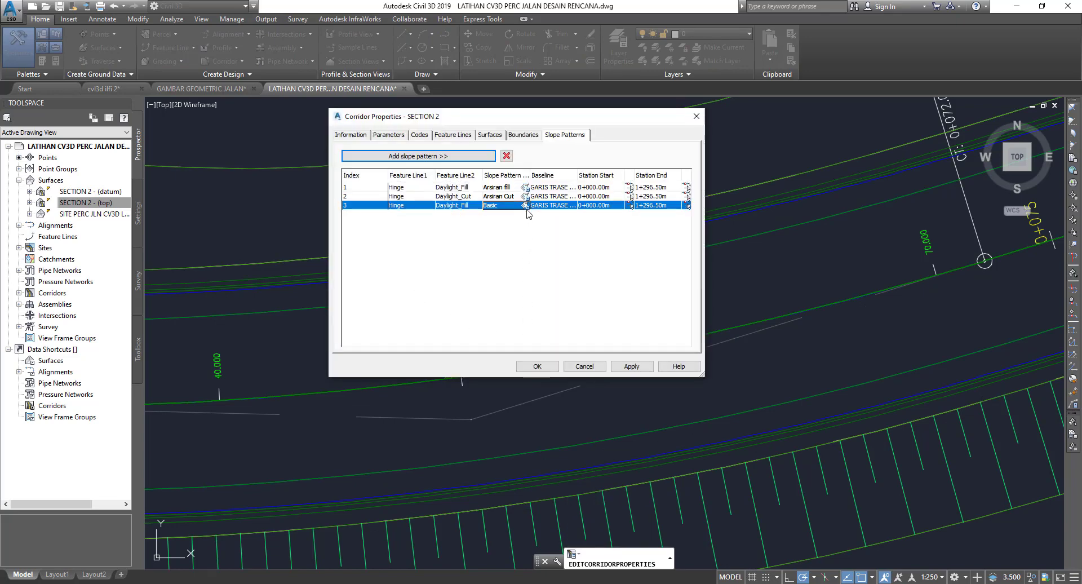
{"action": "left_click", "coordinate": [526, 206]}
{"action": "left_click", "coordinate": [564, 290]}
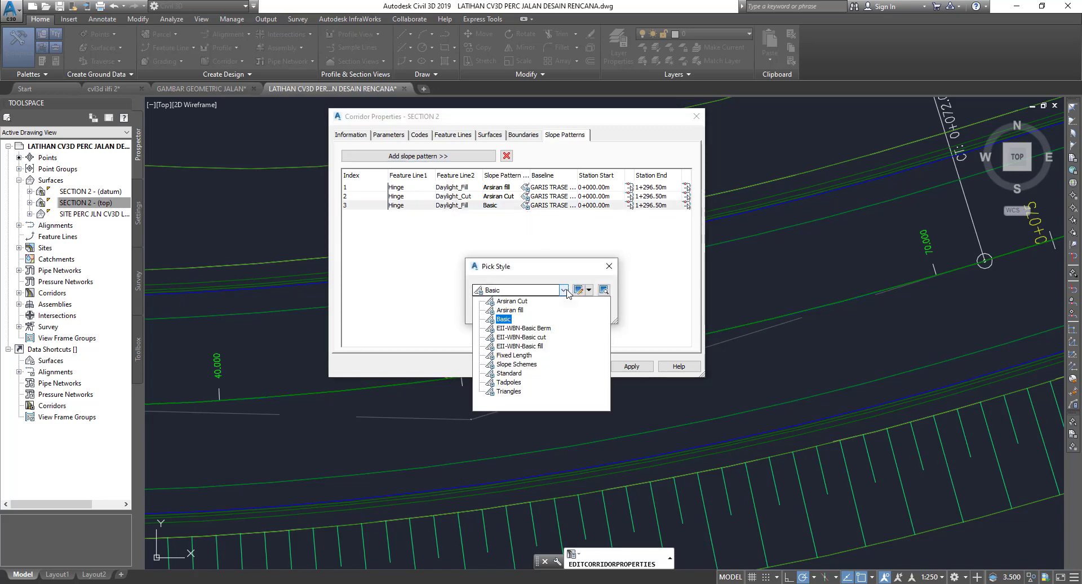
{"action": "left_click", "coordinate": [509, 310]}
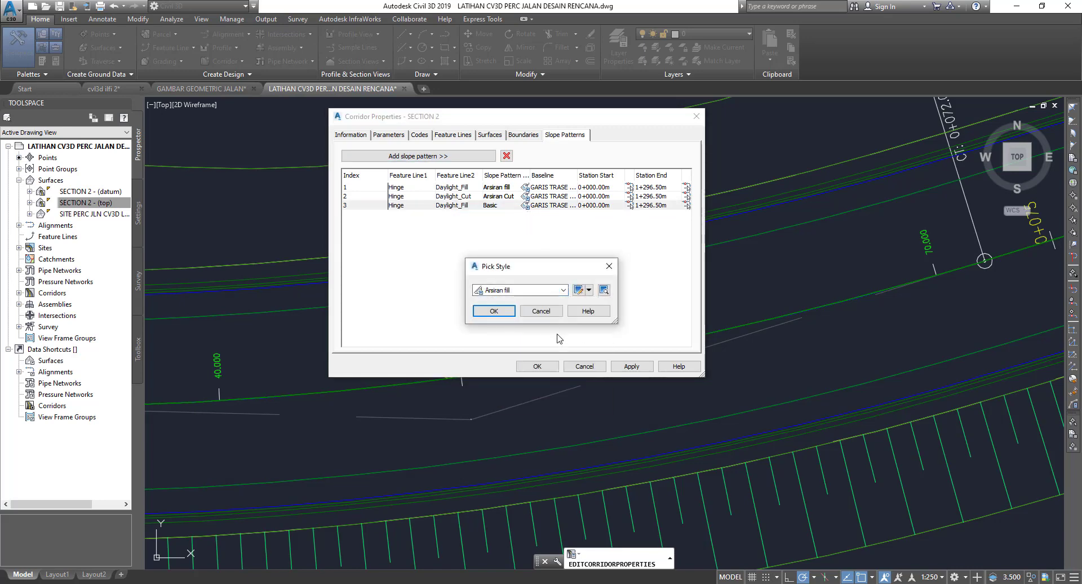
{"action": "left_click", "coordinate": [494, 311]}
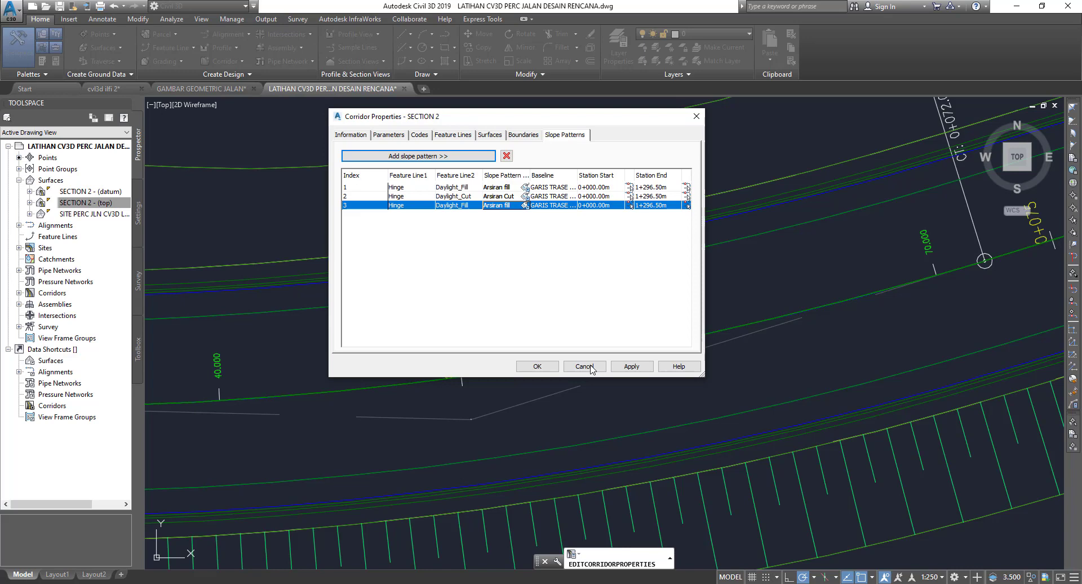
{"action": "left_click", "coordinate": [631, 366]}
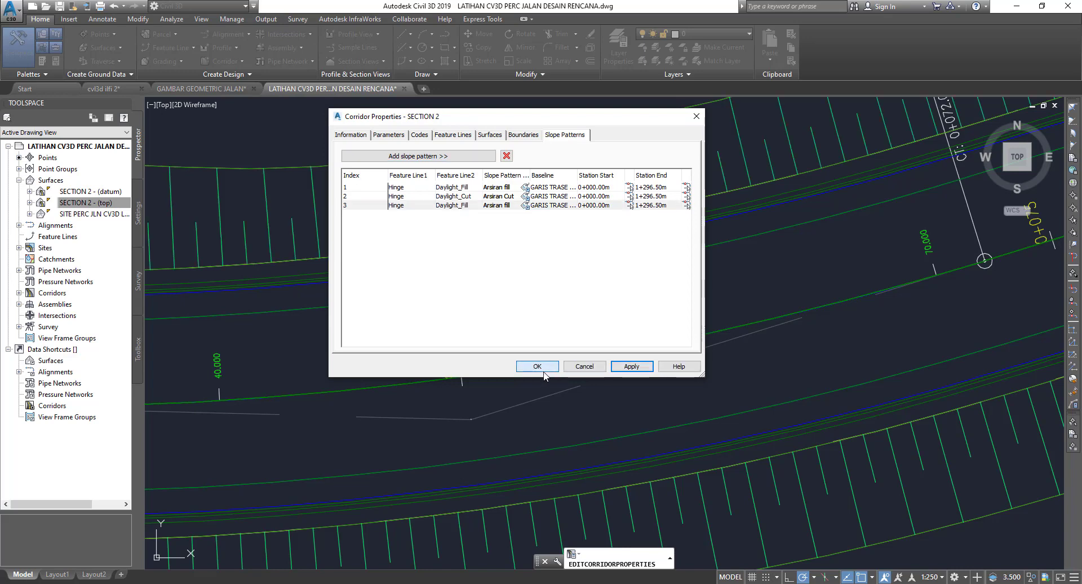
{"action": "left_click", "coordinate": [544, 370]}
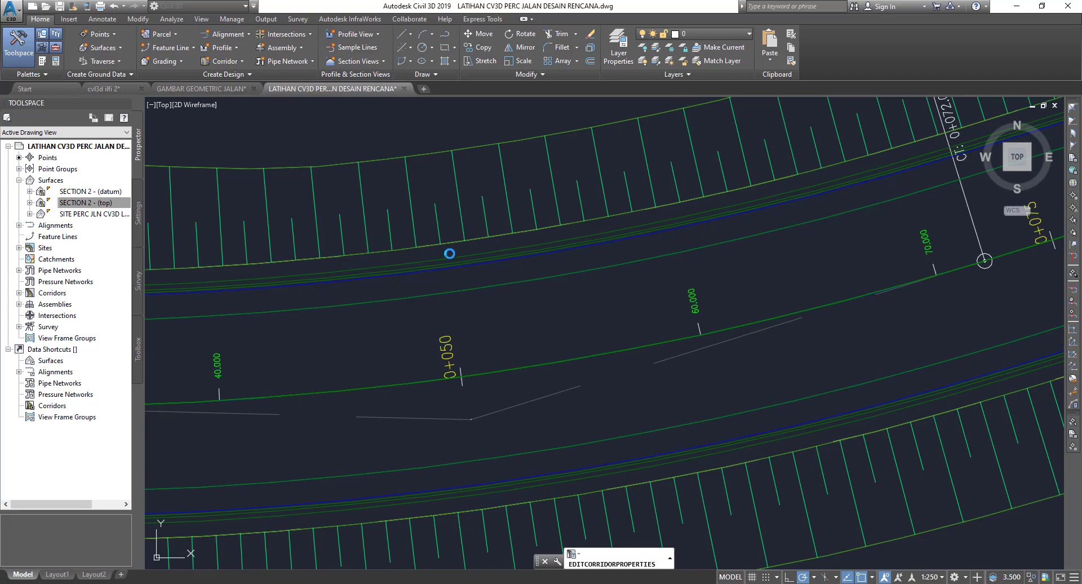
Pan and zoom along the corridor to bring its right-hand bend into view
{"action": "scroll", "coordinate": [451, 254], "scroll_direction": "down", "scroll_amount": 2}
{"action": "scroll", "coordinate": [452, 254], "scroll_direction": "down", "scroll_amount": 4}
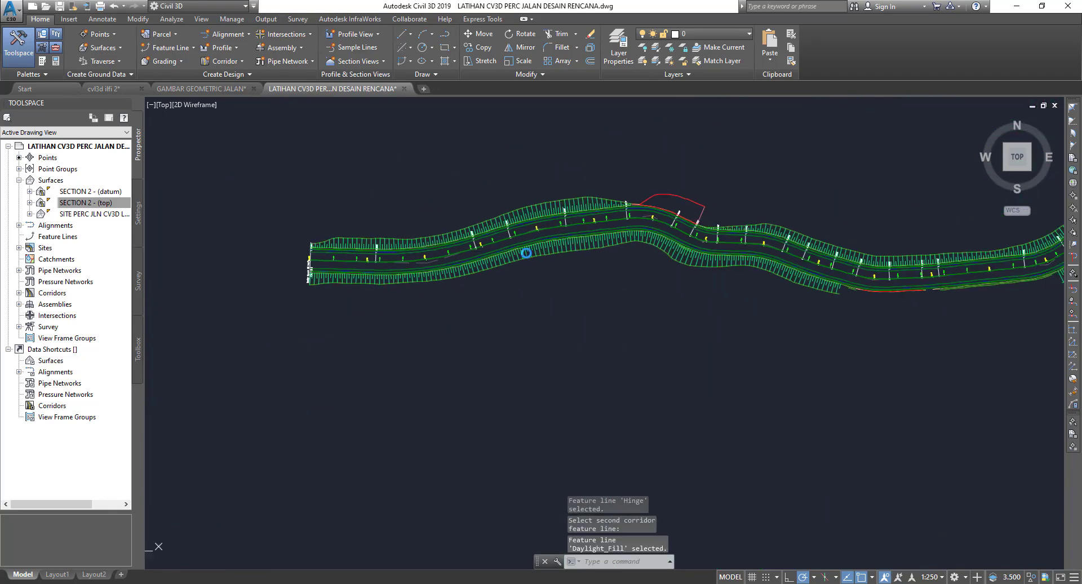
{"action": "middle_click_drag", "start_coordinate": [789, 315], "coordinate": [606, 275]}
{"action": "scroll", "coordinate": [626, 285], "scroll_direction": "down", "scroll_amount": 3}
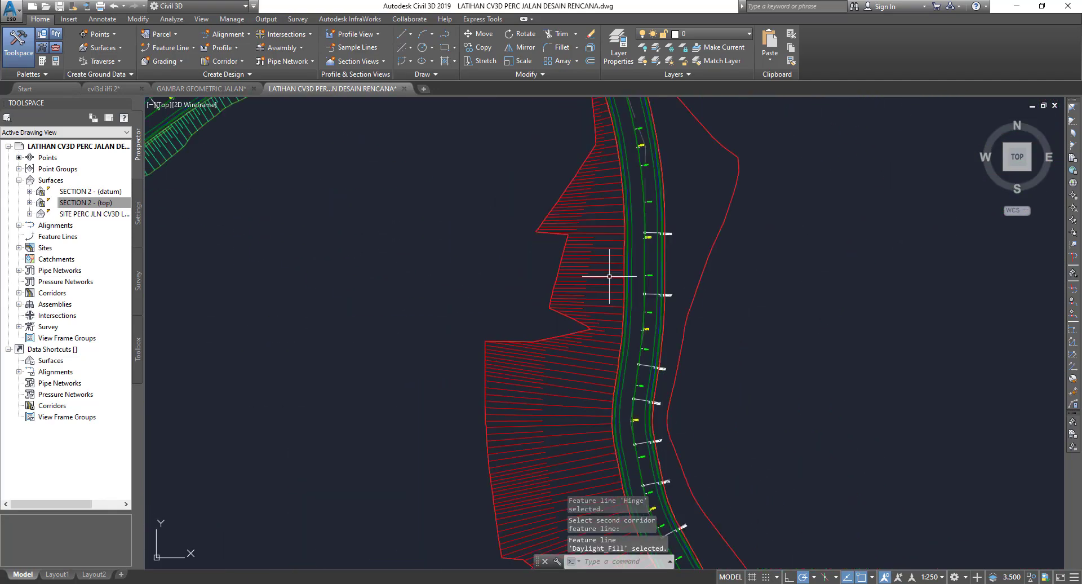
{"action": "scroll", "coordinate": [794, 367], "scroll_direction": "down", "scroll_amount": 1}
{"action": "scroll", "coordinate": [794, 367], "scroll_direction": "up", "scroll_amount": 1}
{"action": "scroll", "coordinate": [716, 198], "scroll_direction": "up", "scroll_amount": 1}
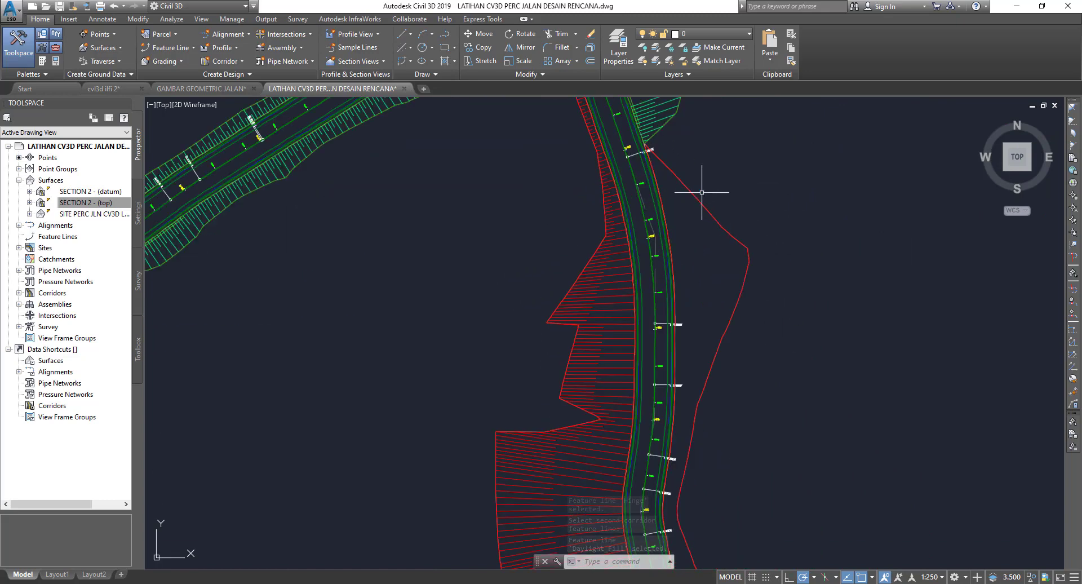
{"action": "scroll", "coordinate": [700, 188], "scroll_direction": "down", "scroll_amount": 2}
{"action": "middle_click_drag", "start_coordinate": [715, 247], "coordinate": [726, 335]}
{"action": "scroll", "coordinate": [688, 241], "scroll_direction": "up", "scroll_amount": 5}
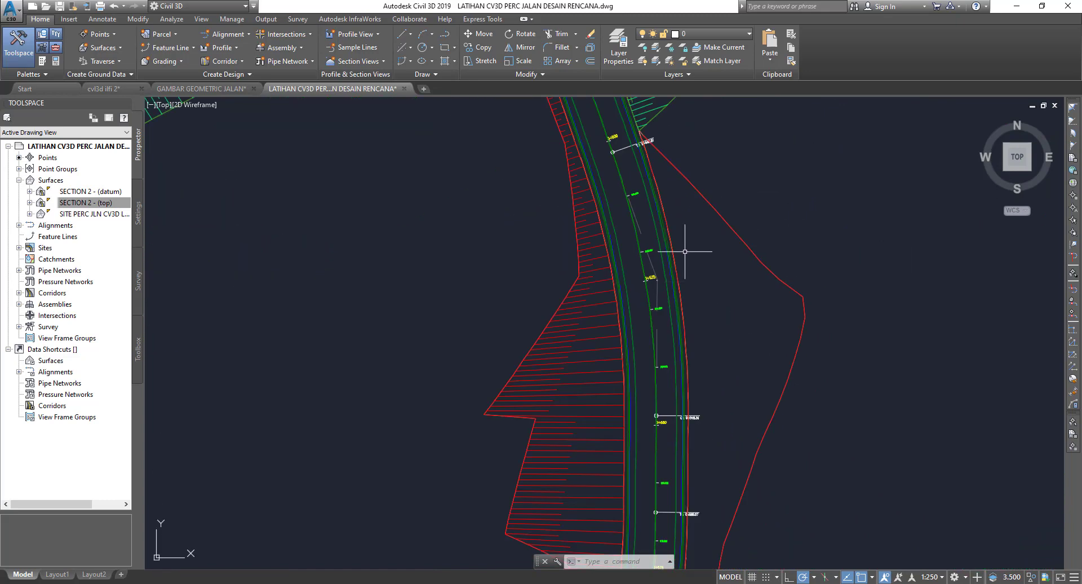
Add a fourth slope pattern from Hinge to the right-hand Daylight_Fill edge
{"action": "left_click", "coordinate": [676, 168]}
{"action": "right_click", "coordinate": [676, 168]}
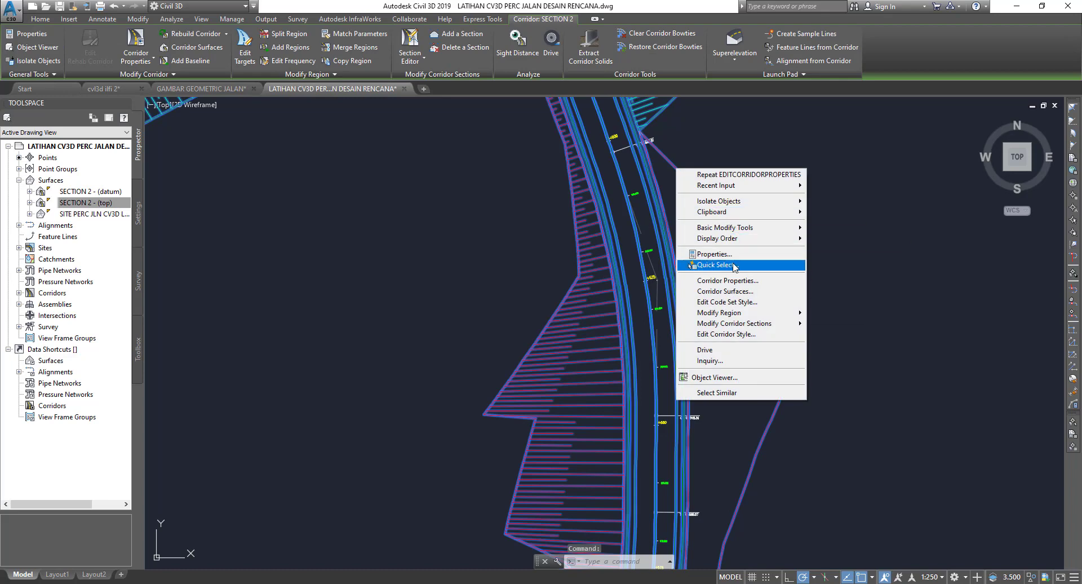
{"action": "left_click", "coordinate": [741, 281]}
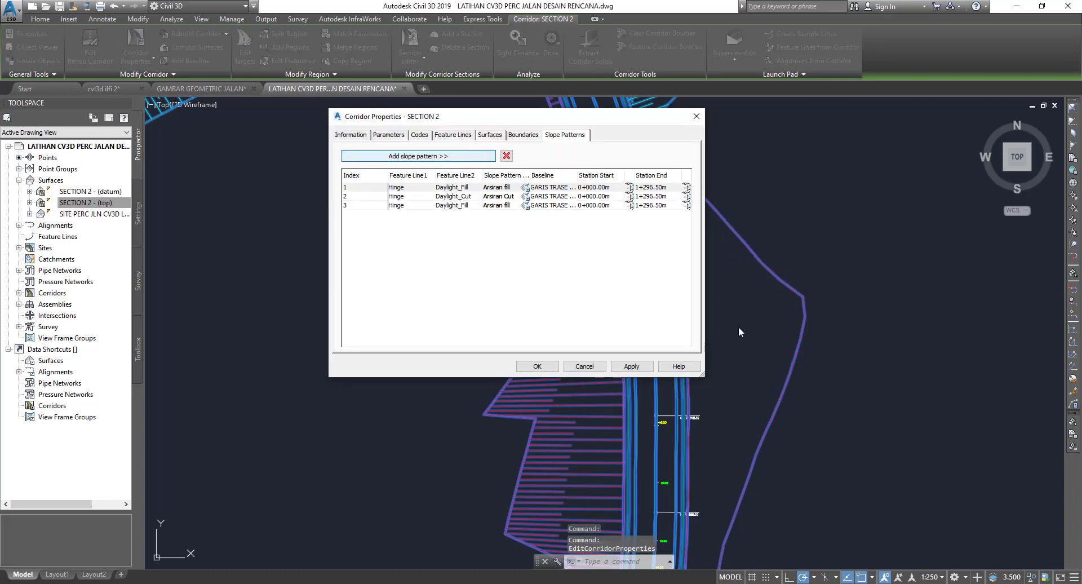
{"action": "scroll", "coordinate": [632, 185], "scroll_direction": "up", "scroll_amount": 3}
{"action": "scroll", "coordinate": [632, 185], "scroll_direction": "up", "scroll_amount": 2}
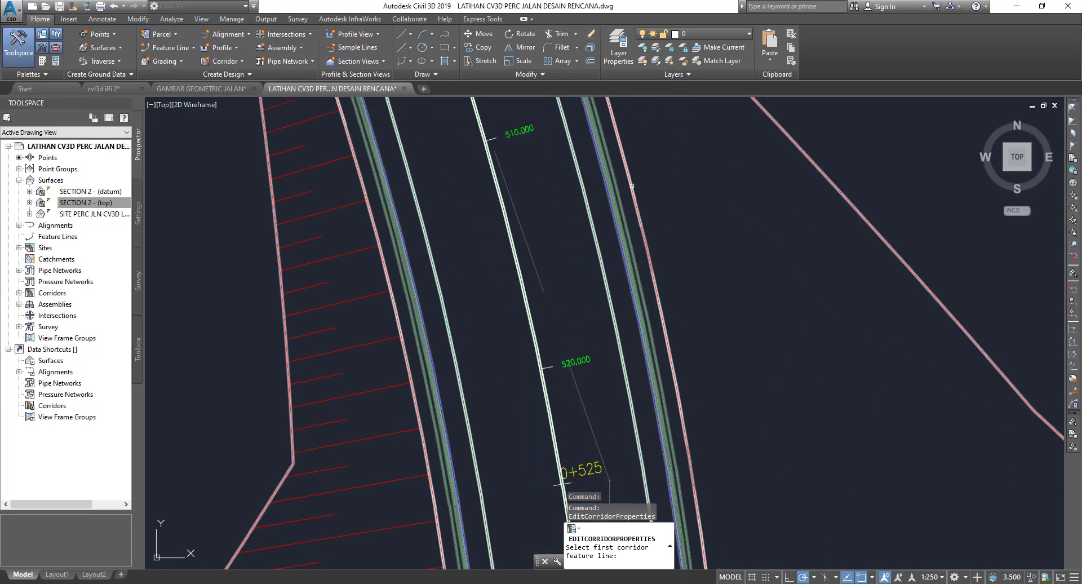
{"action": "left_click", "coordinate": [632, 185]}
{"action": "left_click", "coordinate": [546, 280]}
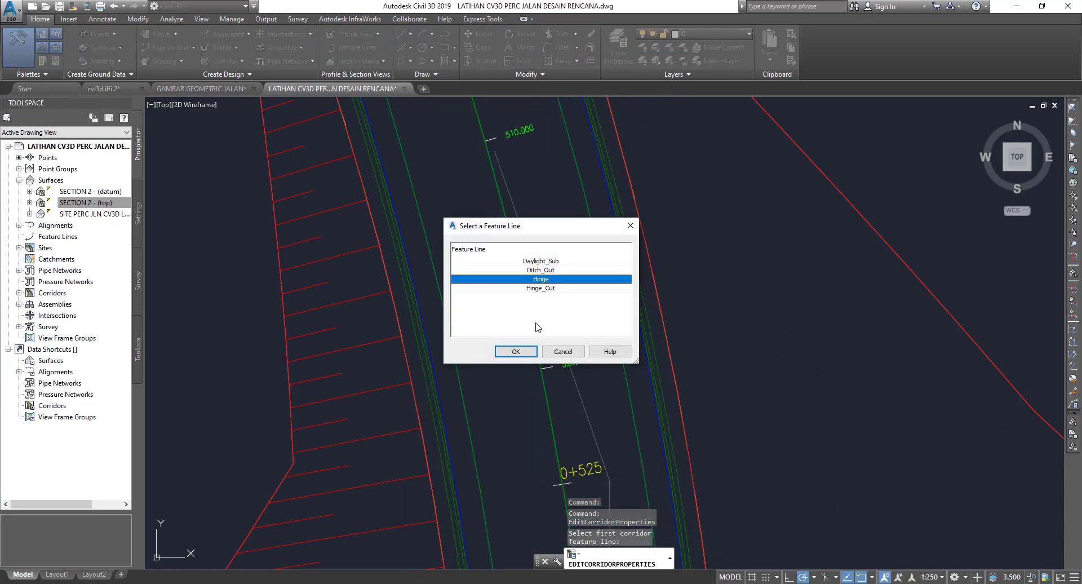
{"action": "left_click", "coordinate": [515, 352]}
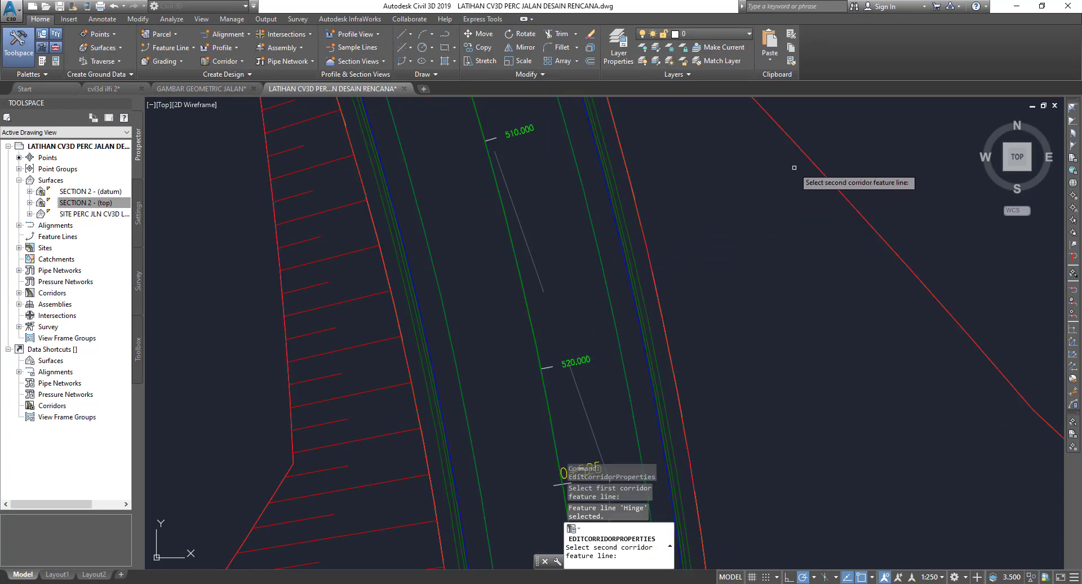
{"action": "left_click", "coordinate": [803, 152]}
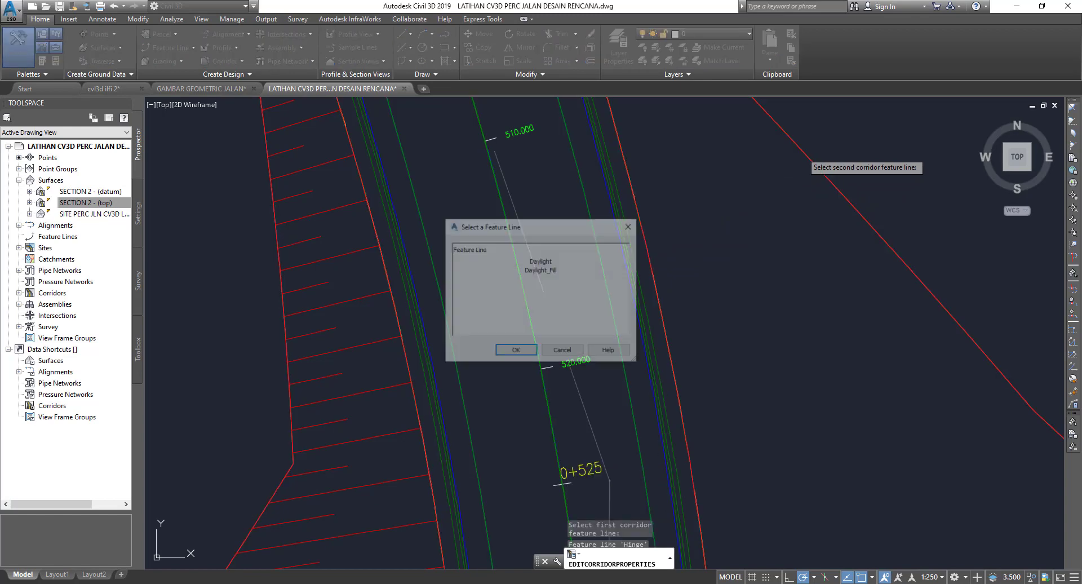
{"action": "left_click", "coordinate": [567, 272]}
{"action": "left_click", "coordinate": [507, 356]}
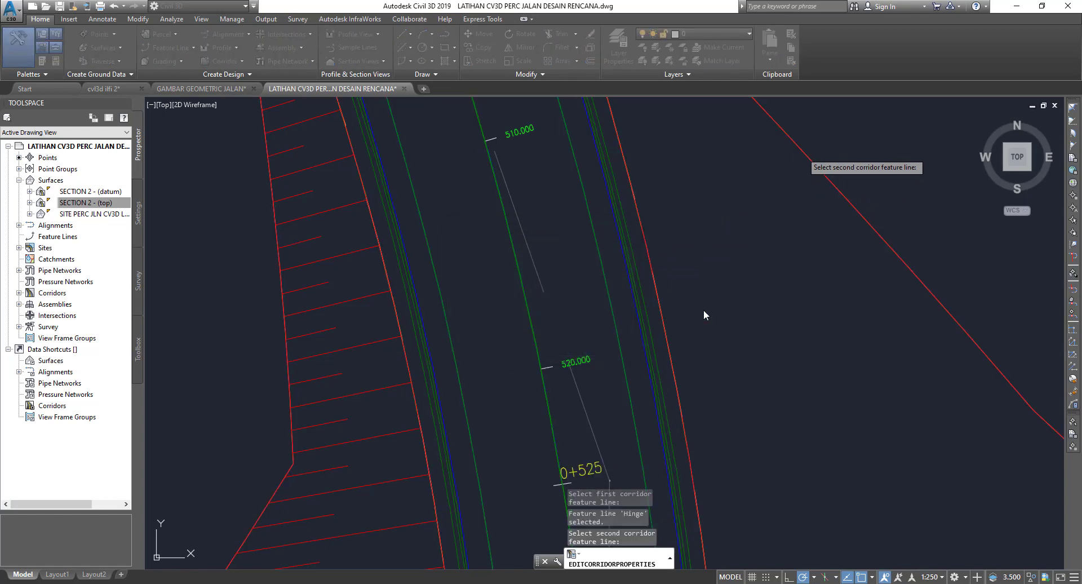
Style row 4's pattern as Arsiran fill and apply it to the corridor
{"action": "left_click", "coordinate": [520, 216]}
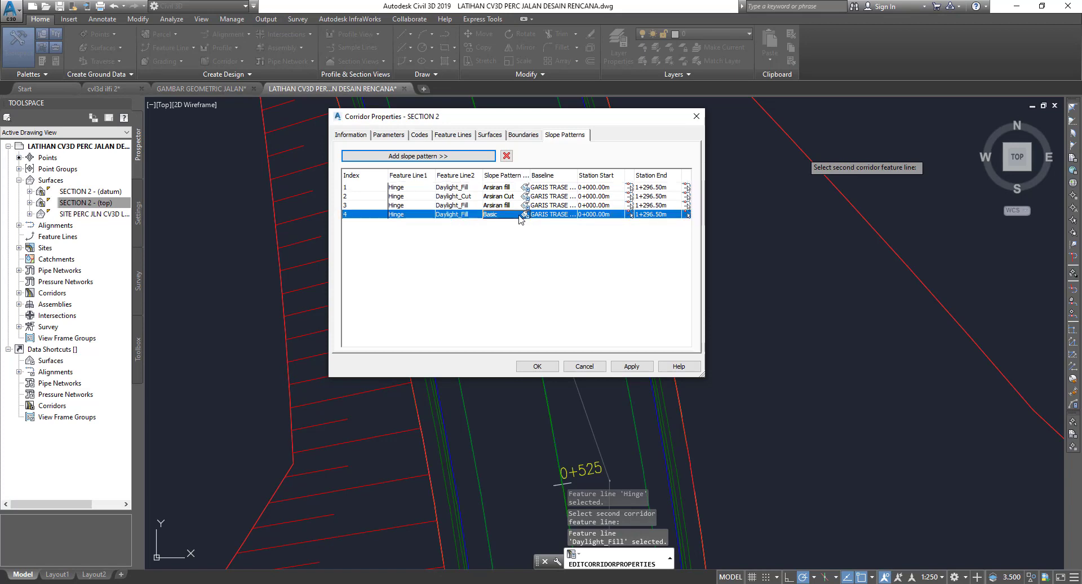
{"action": "left_click", "coordinate": [524, 214]}
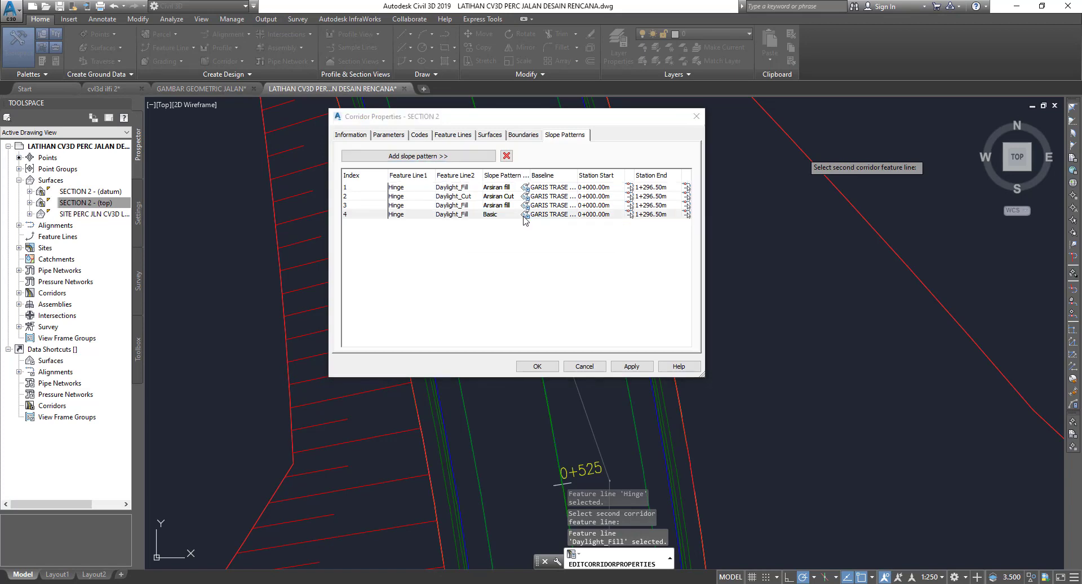
{"action": "left_click", "coordinate": [545, 294]}
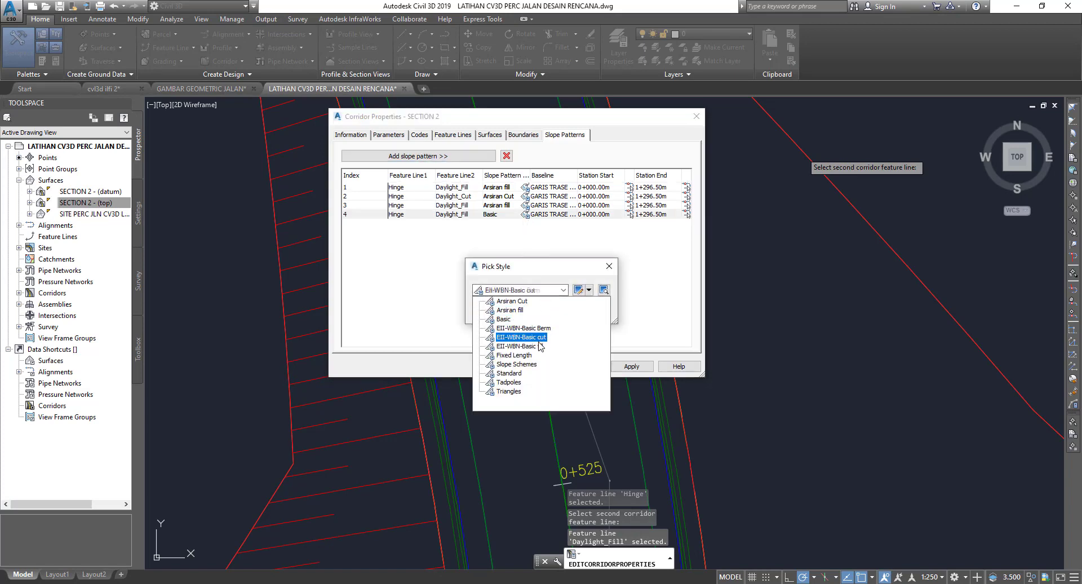
{"action": "left_click", "coordinate": [510, 310]}
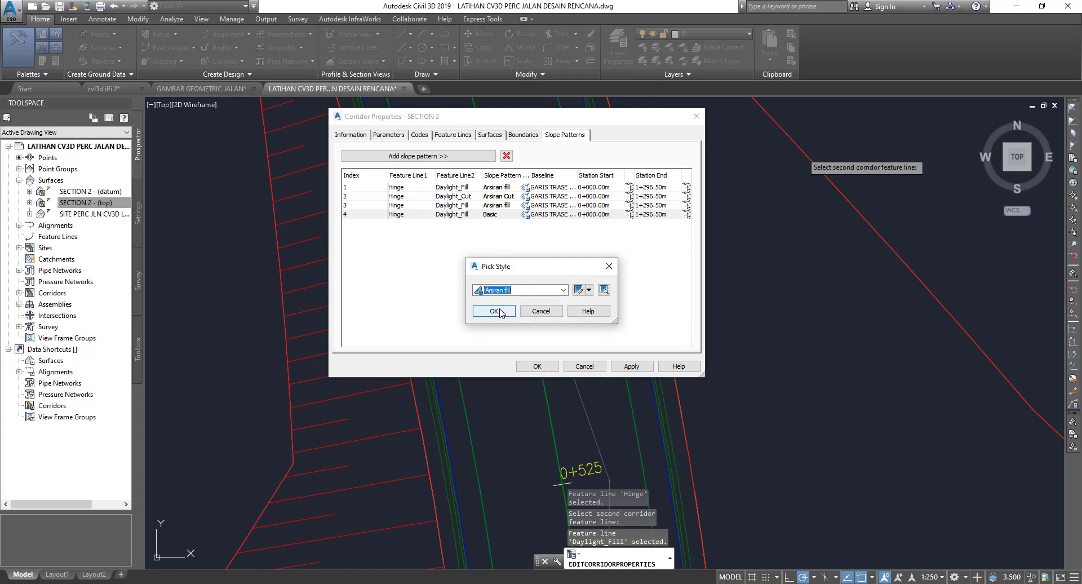
{"action": "left_click", "coordinate": [500, 313]}
{"action": "left_click", "coordinate": [631, 367]}
{"action": "left_click", "coordinate": [551, 366]}
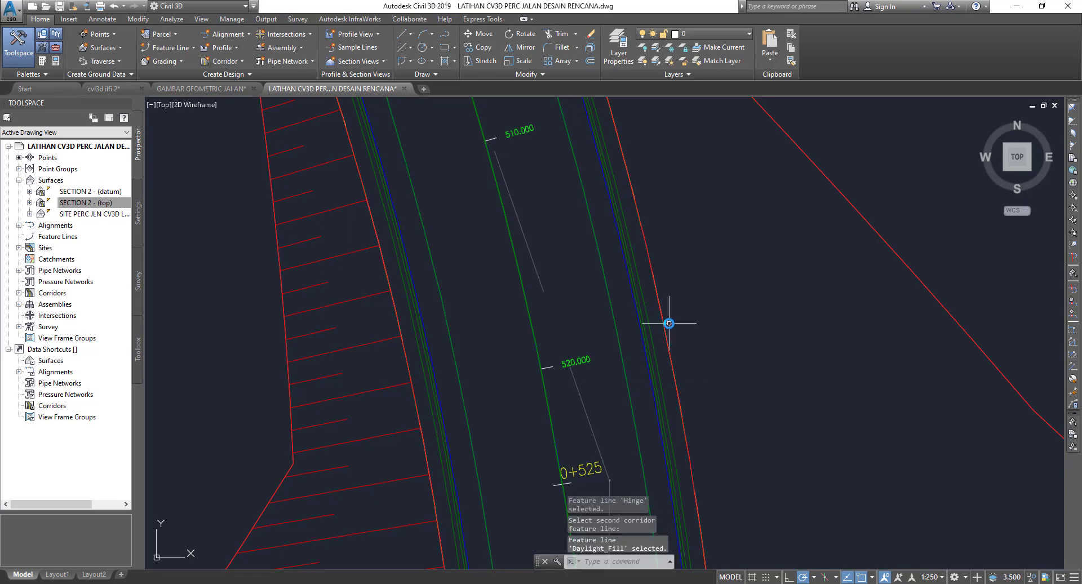
Inspect the green fill and red cut hatching around the bend, then select the corridor
{"action": "scroll", "coordinate": [667, 321], "scroll_direction": "down", "scroll_amount": 5}
{"action": "scroll", "coordinate": [679, 312], "scroll_direction": "down", "scroll_amount": 3}
{"action": "scroll", "coordinate": [710, 286], "scroll_direction": "down", "scroll_amount": 1}
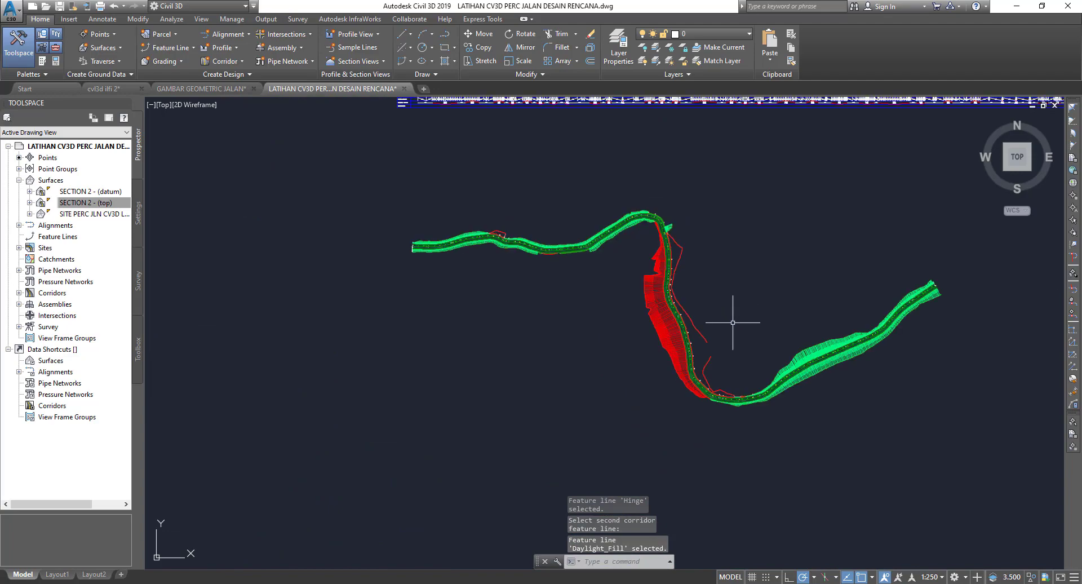
{"action": "scroll", "coordinate": [732, 321], "scroll_direction": "up", "scroll_amount": 4}
{"action": "scroll", "coordinate": [765, 318], "scroll_direction": "down", "scroll_amount": 2}
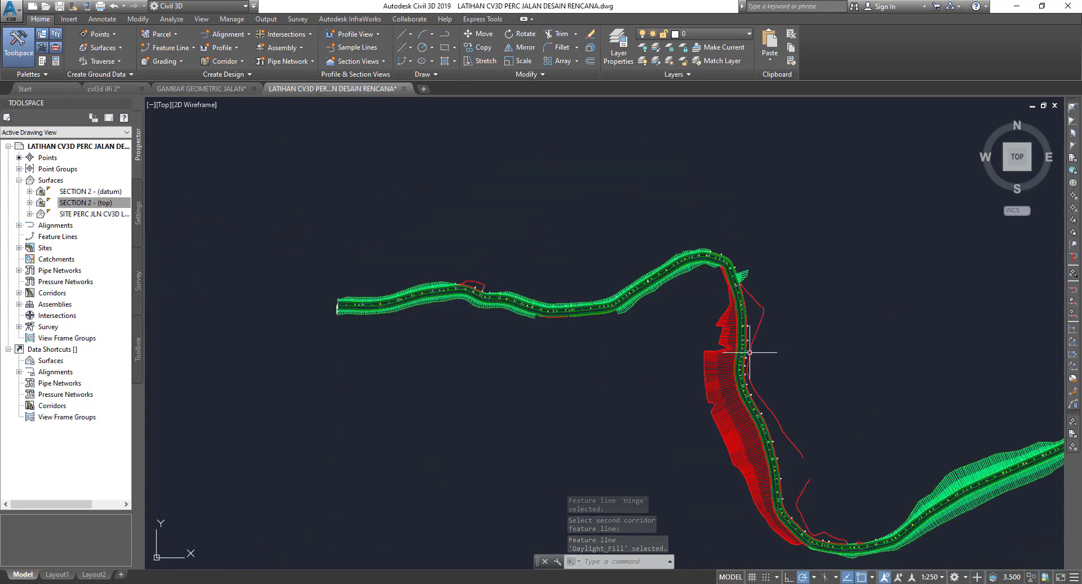
{"action": "scroll", "coordinate": [750, 358], "scroll_direction": "up", "scroll_amount": 1}
{"action": "scroll", "coordinate": [387, 242], "scroll_direction": "up", "scroll_amount": 2}
{"action": "scroll", "coordinate": [507, 290], "scroll_direction": "down", "scroll_amount": 2}
{"action": "middle_click_drag", "start_coordinate": [958, 338], "coordinate": [592, 232]}
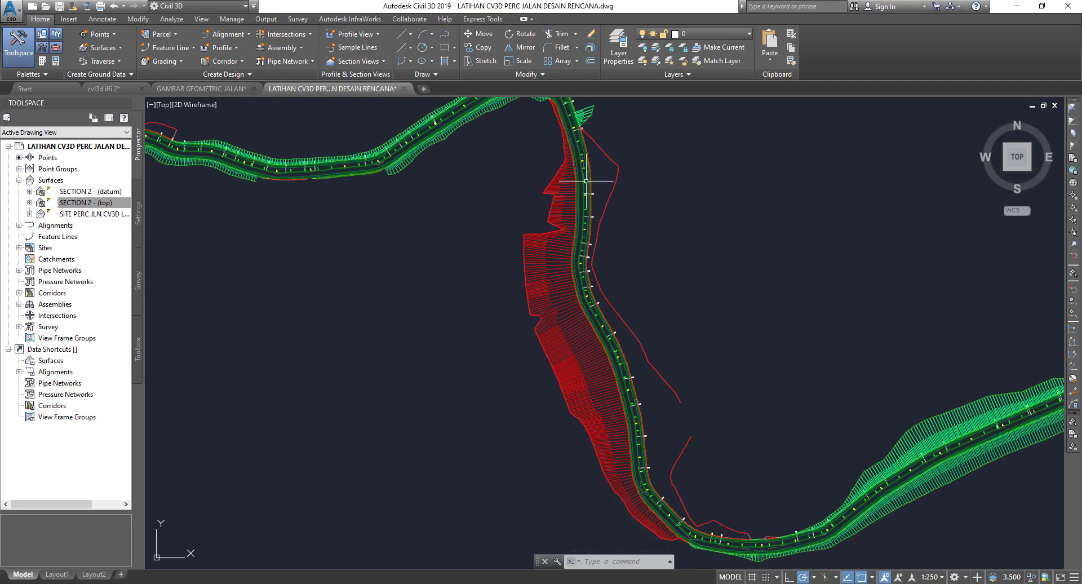
{"action": "scroll", "coordinate": [622, 164], "scroll_direction": "up", "scroll_amount": 2}
{"action": "scroll", "coordinate": [631, 165], "scroll_direction": "up", "scroll_amount": 1}
{"action": "scroll", "coordinate": [619, 187], "scroll_direction": "down", "scroll_amount": 5}
{"action": "scroll", "coordinate": [619, 187], "scroll_direction": "up", "scroll_amount": 1}
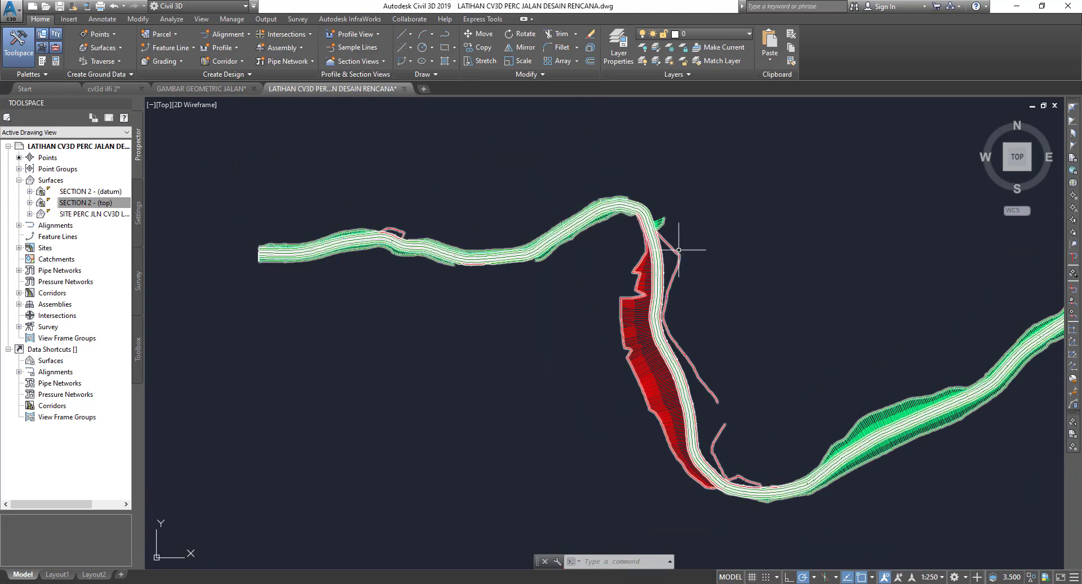
{"action": "scroll", "coordinate": [626, 203], "scroll_direction": "up", "scroll_amount": 1}
{"action": "left_click", "coordinate": [646, 243]}
Delete the duplicate fourth Hinge–Daylight_Fill slope pattern from Corridor Properties and apply
{"action": "right_click", "coordinate": [660, 238]}
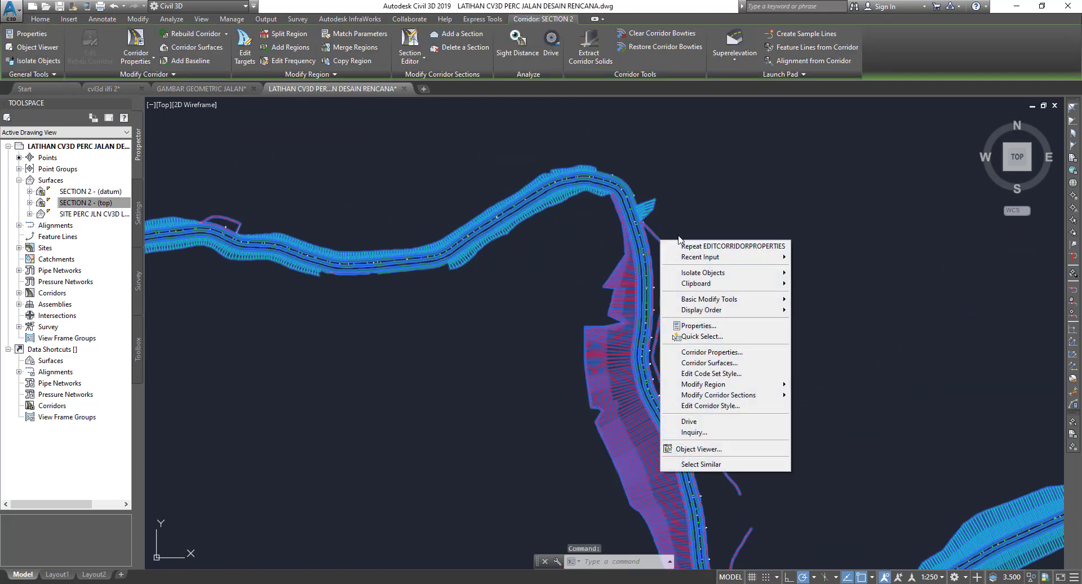
{"action": "left_click", "coordinate": [725, 353]}
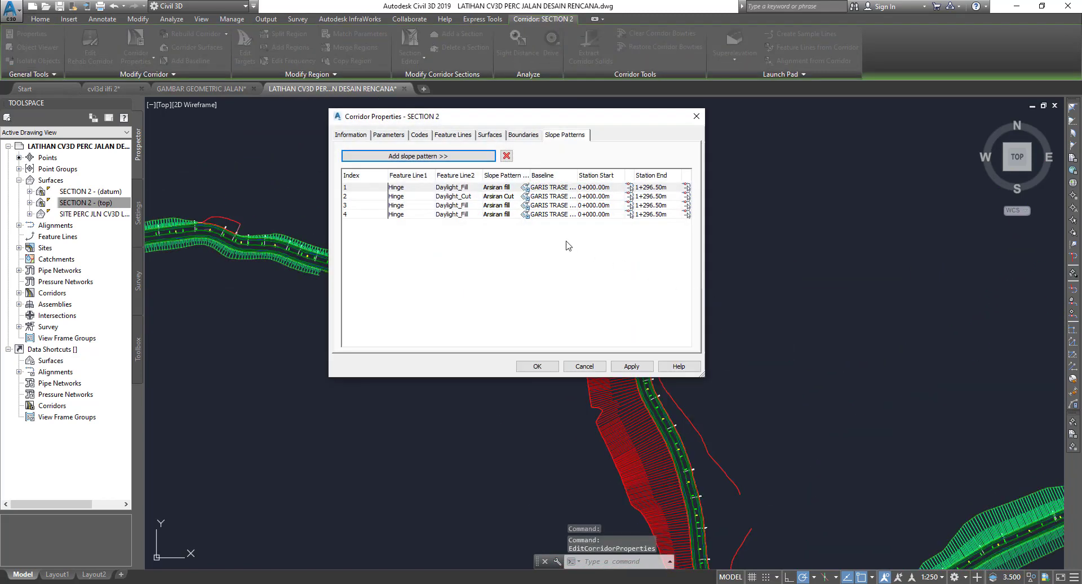
{"action": "left_click", "coordinate": [466, 214]}
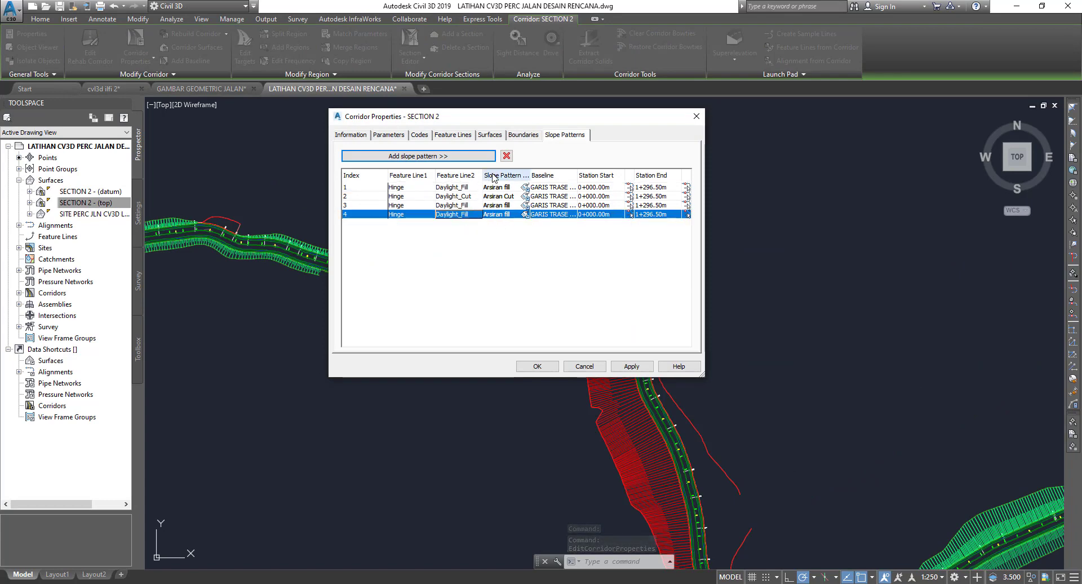
{"action": "left_click", "coordinate": [506, 156]}
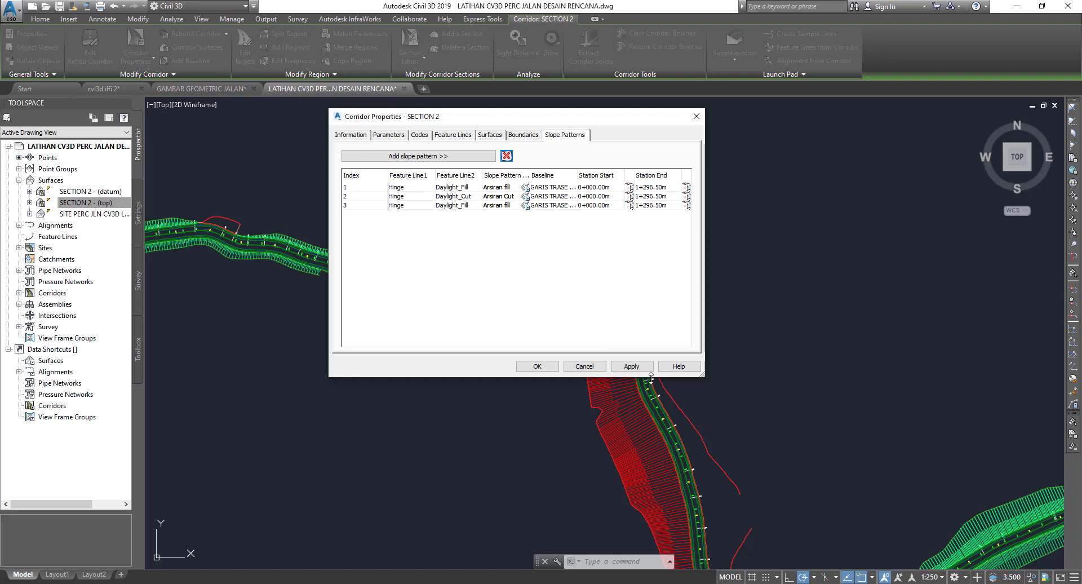
{"action": "left_click", "coordinate": [625, 368]}
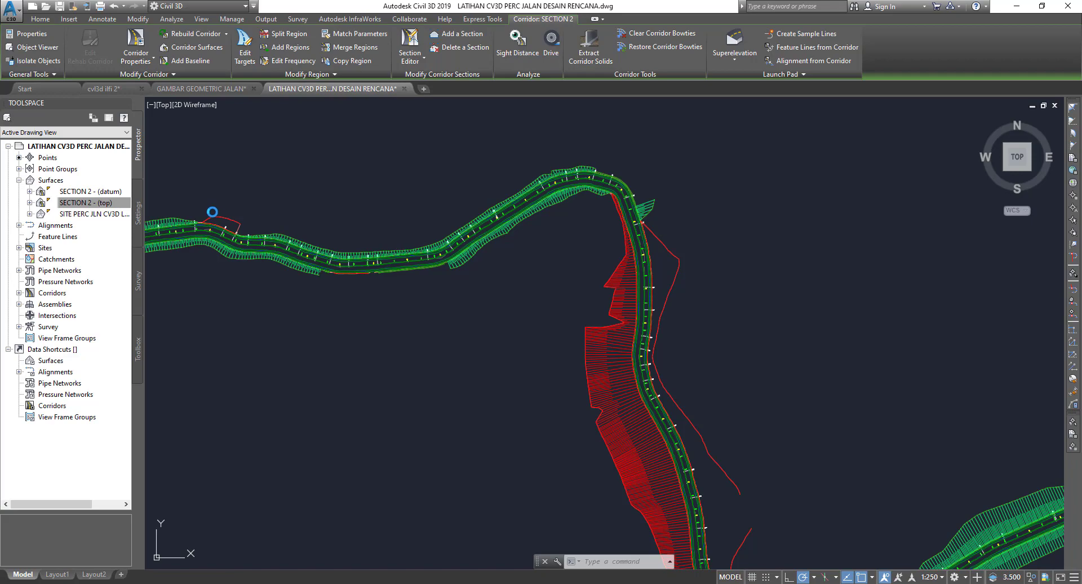
Select corridor SECTION 2 and open its Corridor Properties at the slope patterns
{"action": "scroll", "coordinate": [215, 211], "scroll_direction": "up", "scroll_amount": 2}
{"action": "scroll", "coordinate": [254, 226], "scroll_direction": "up", "scroll_amount": 2}
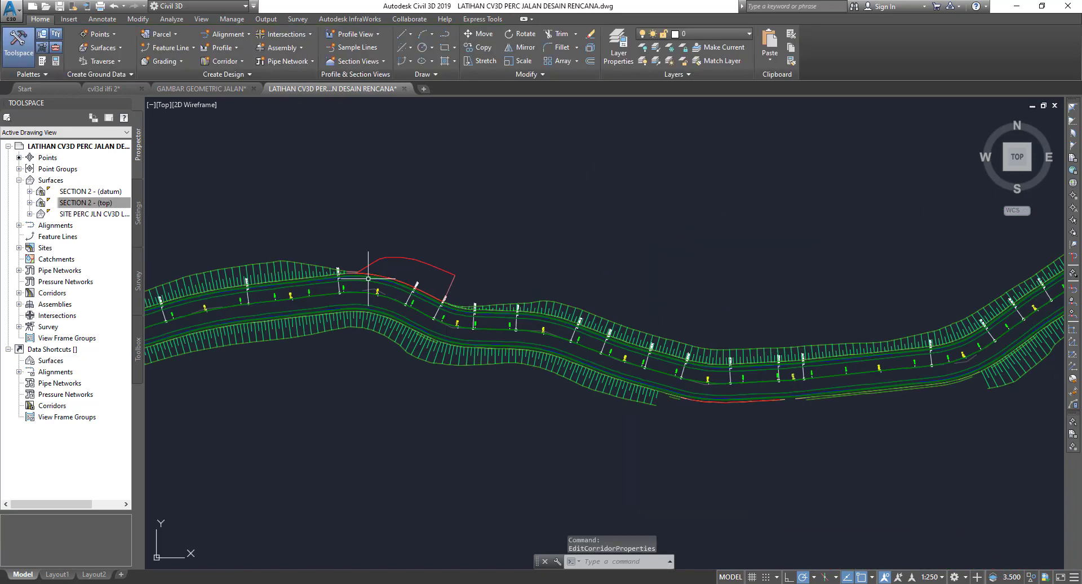
{"action": "scroll", "coordinate": [316, 249], "scroll_direction": "up", "scroll_amount": 2}
{"action": "scroll", "coordinate": [380, 264], "scroll_direction": "up", "scroll_amount": 2}
{"action": "scroll", "coordinate": [381, 265], "scroll_direction": "up", "scroll_amount": 3}
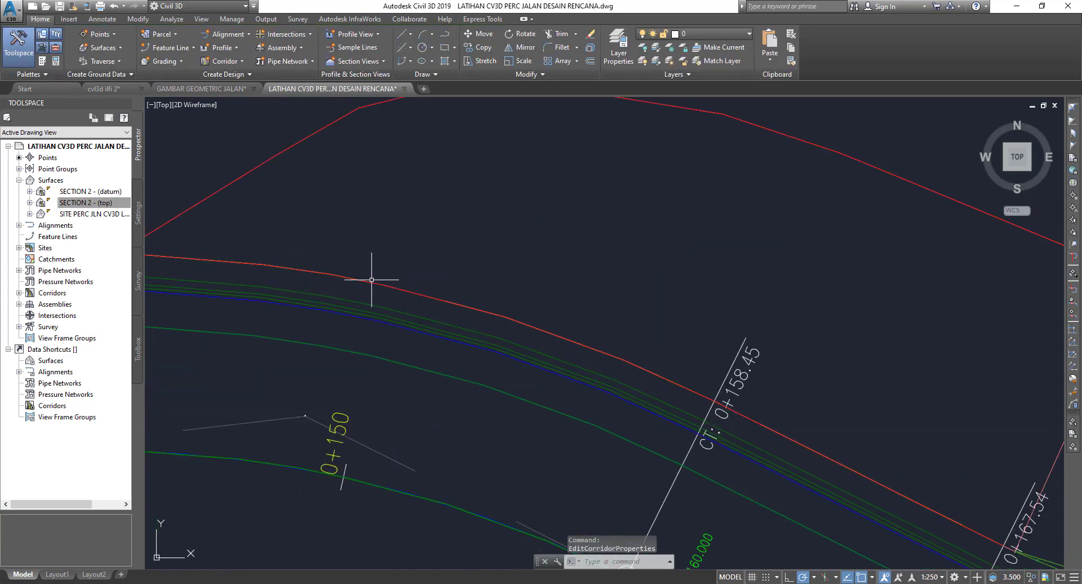
{"action": "left_click", "coordinate": [370, 281]}
{"action": "left_click", "coordinate": [367, 281]}
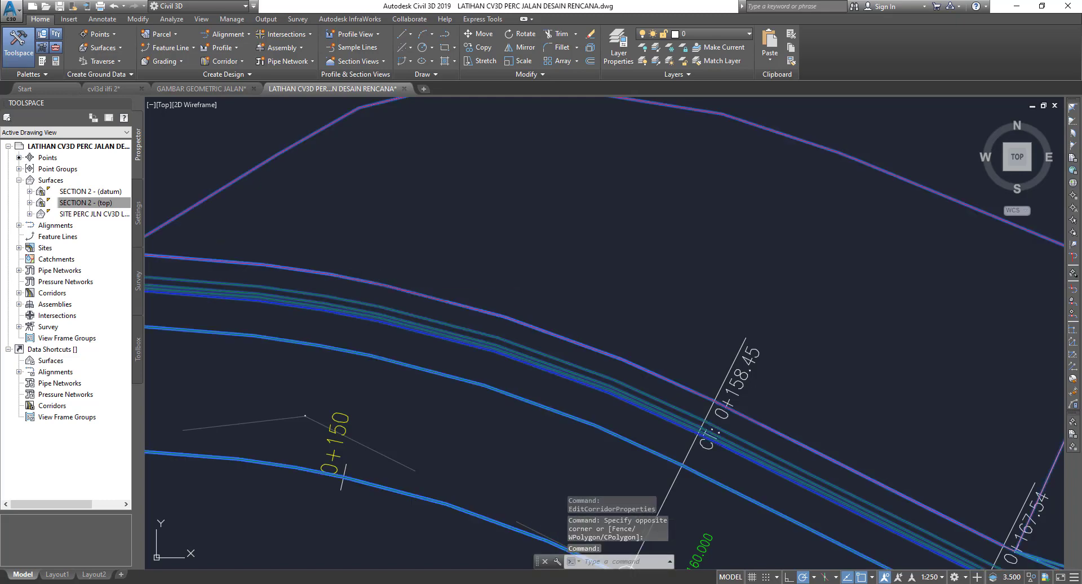
{"action": "right_click", "coordinate": [363, 283]}
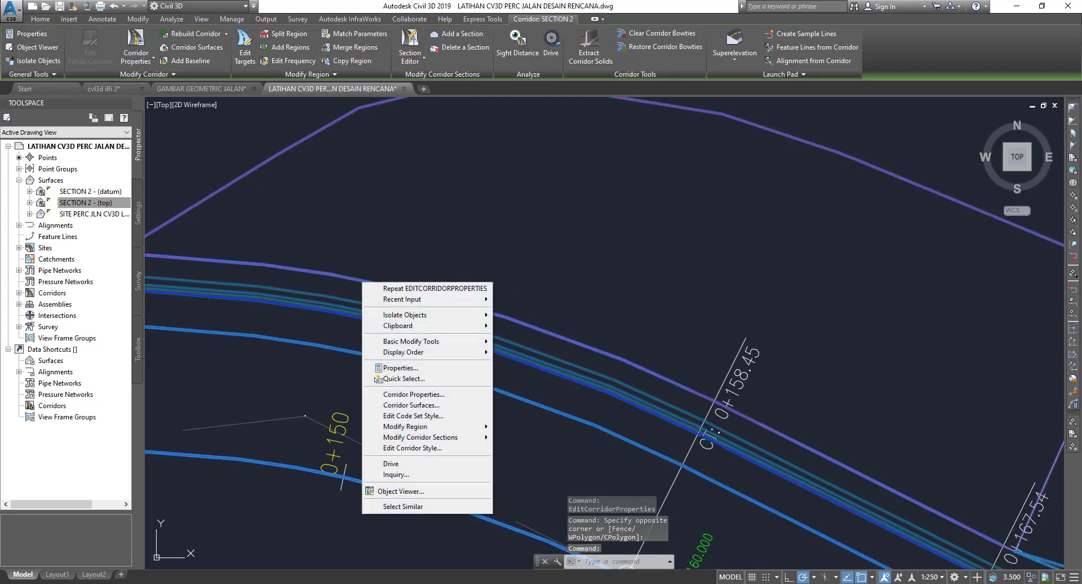
{"action": "left_click", "coordinate": [414, 394]}
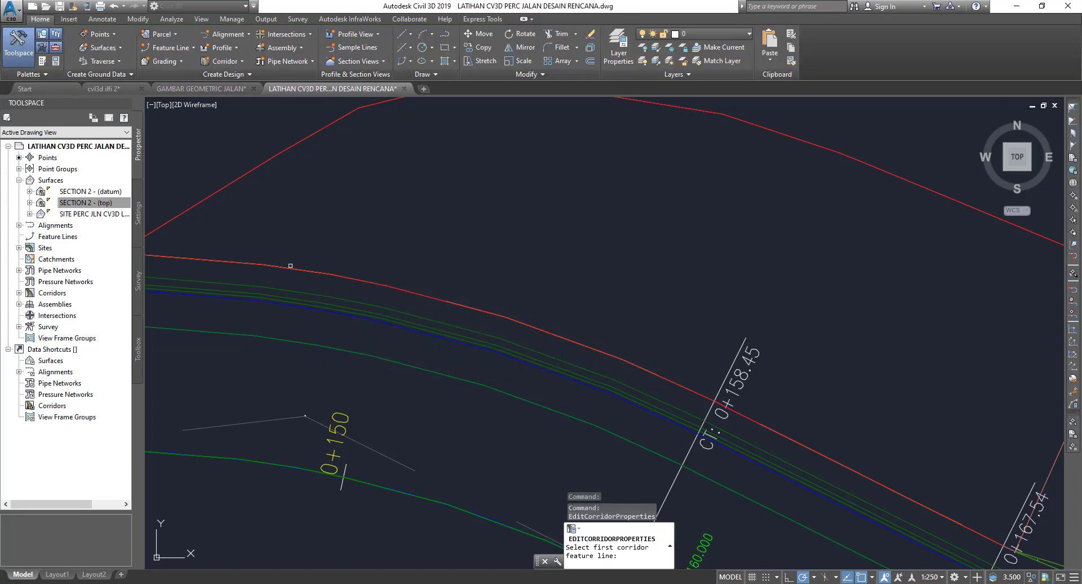
Add a Basic slope pattern from the Hinge to the Daylight_Cut feature line and rebuild
{"action": "left_click", "coordinate": [292, 268]}
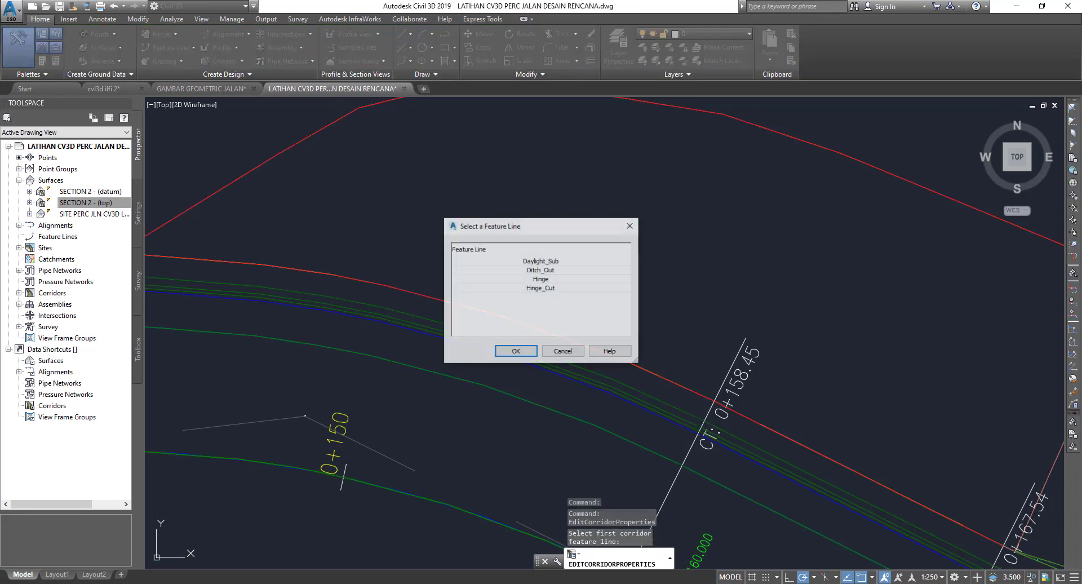
{"action": "left_click", "coordinate": [541, 279]}
{"action": "left_click", "coordinate": [516, 351]}
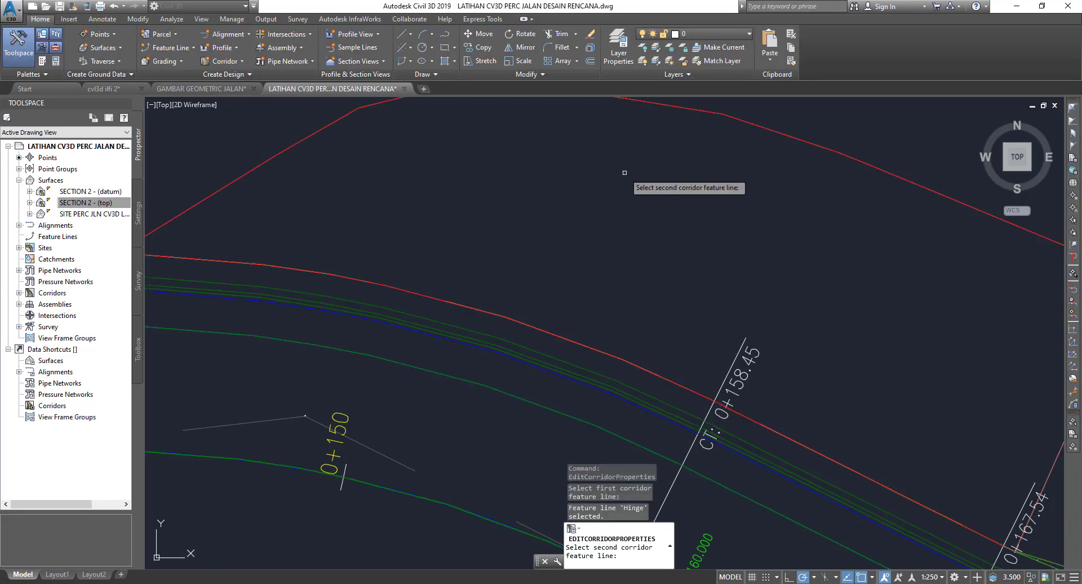
{"action": "left_click", "coordinate": [689, 105]}
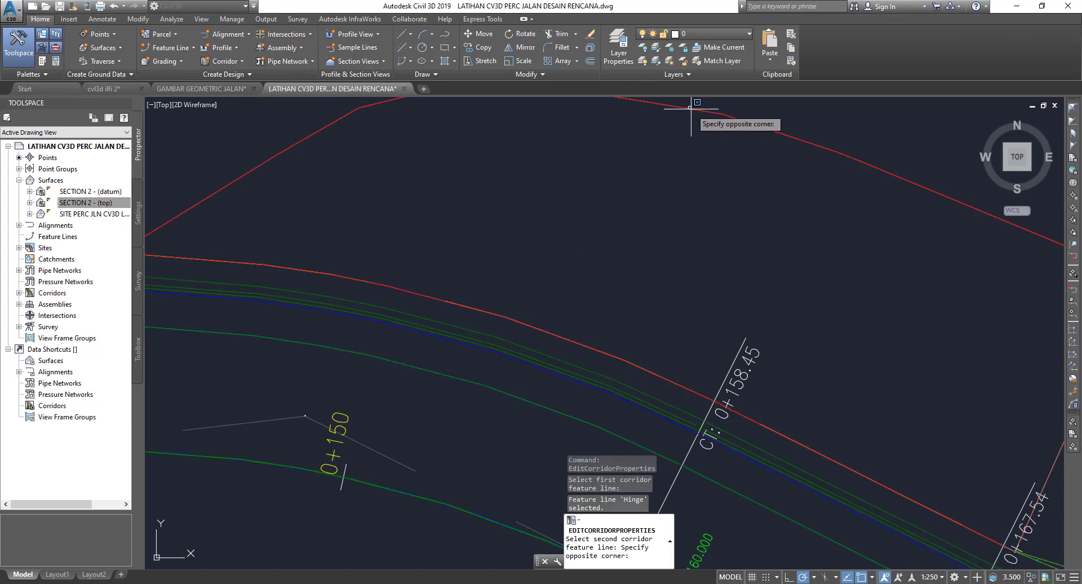
{"action": "left_click", "coordinate": [691, 108]}
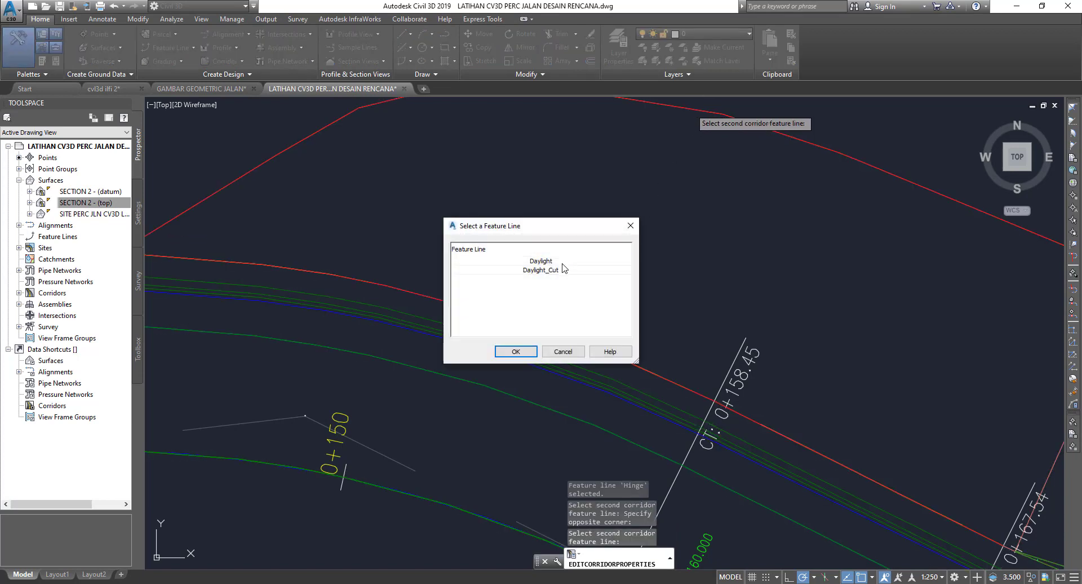
{"action": "left_click", "coordinate": [556, 271]}
{"action": "left_click", "coordinate": [519, 351]}
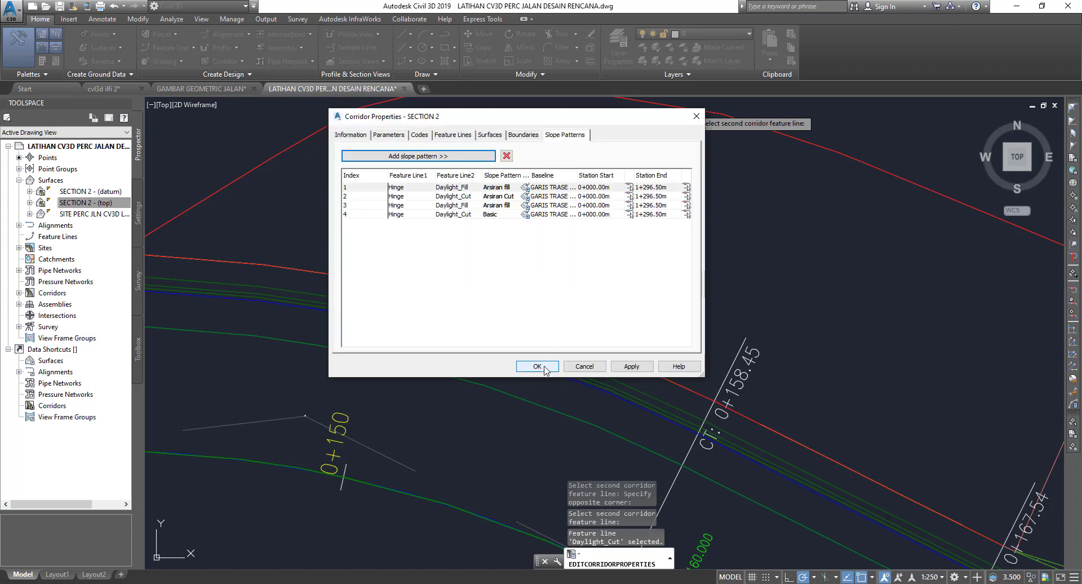
{"action": "left_click", "coordinate": [538, 366]}
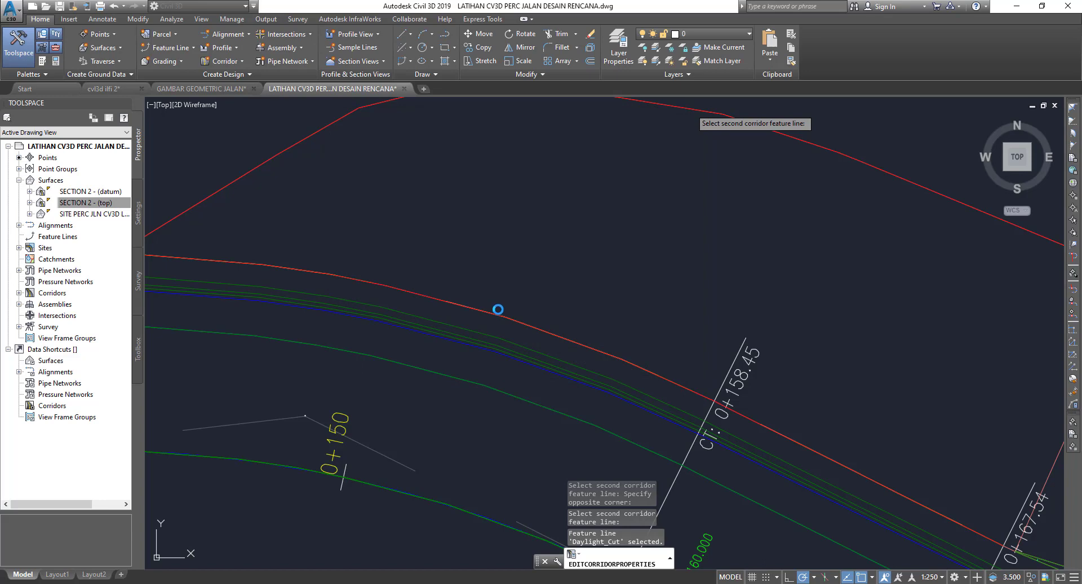
Reopen Corridor Properties for the corridor near the new cut slope at station 0+150
{"action": "scroll", "coordinate": [495, 309], "scroll_direction": "down", "scroll_amount": 3}
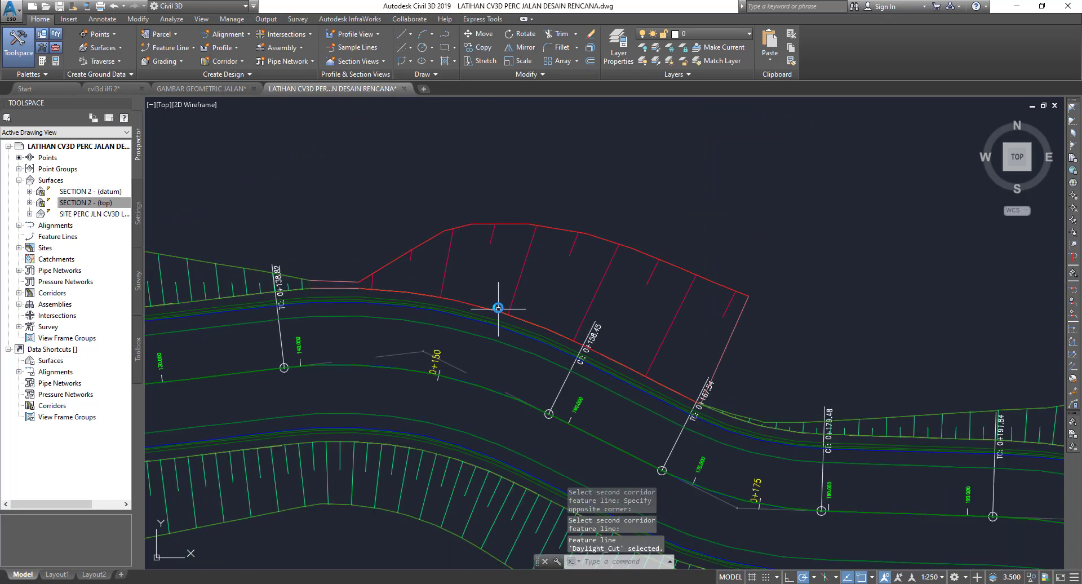
{"action": "scroll", "coordinate": [496, 305], "scroll_direction": "down", "scroll_amount": 4}
{"action": "mouse_move", "coordinate": [495, 286]}
{"action": "middle_mouse_down"}
{"action": "mouse_move", "coordinate": [402, 226]}
{"action": "mouse_move", "coordinate": [405, 188]}
{"action": "mouse_move", "coordinate": [496, 295]}
{"action": "middle_mouse_up"}
{"action": "scroll", "coordinate": [362, 134], "scroll_direction": "up", "scroll_amount": 5}
{"action": "scroll", "coordinate": [374, 254], "scroll_direction": "up", "scroll_amount": 2}
{"action": "middle_click_drag", "start_coordinate": [374, 254], "coordinate": [344, 282]}
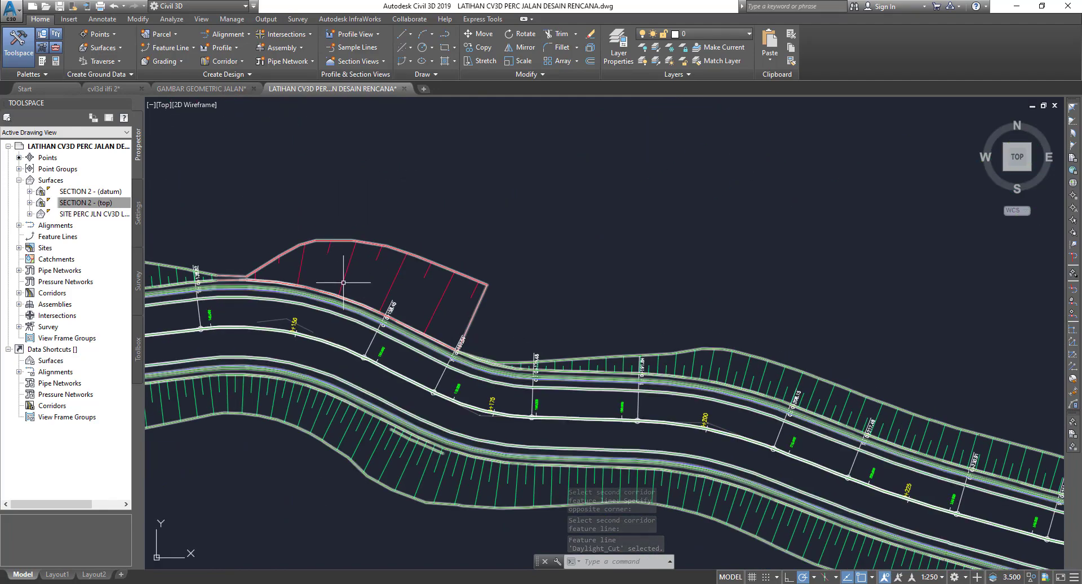
{"action": "left_click", "coordinate": [339, 292]}
{"action": "right_click", "coordinate": [338, 294]}
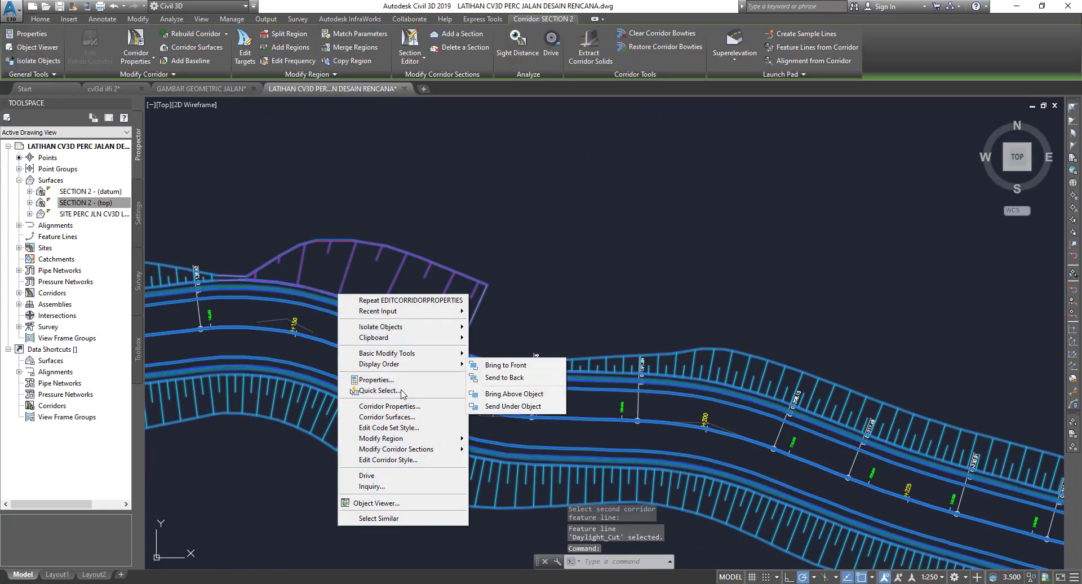
{"action": "left_click", "coordinate": [406, 407]}
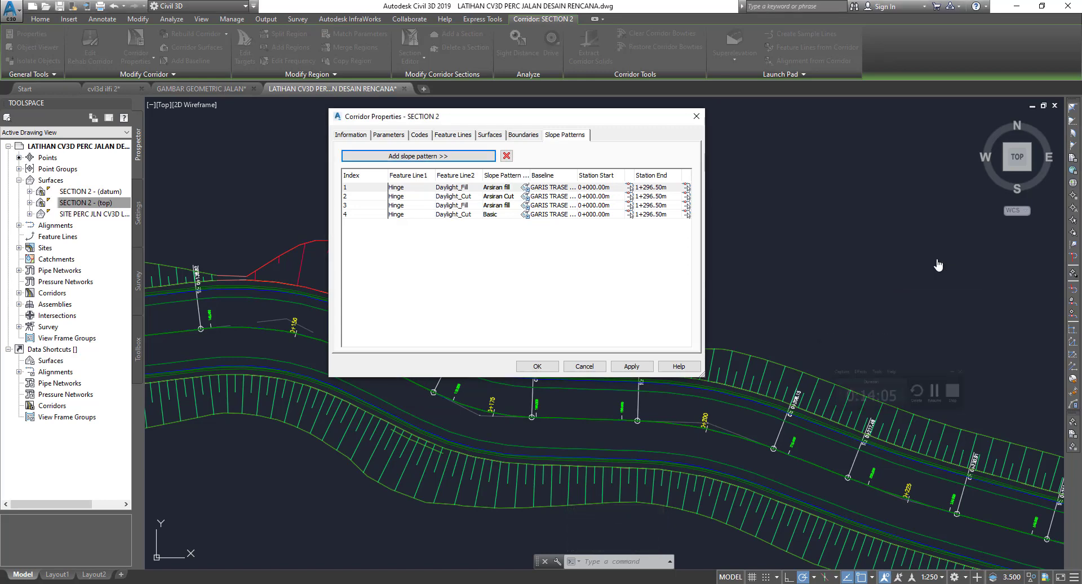
{"action": "left_click", "coordinate": [939, 265]}
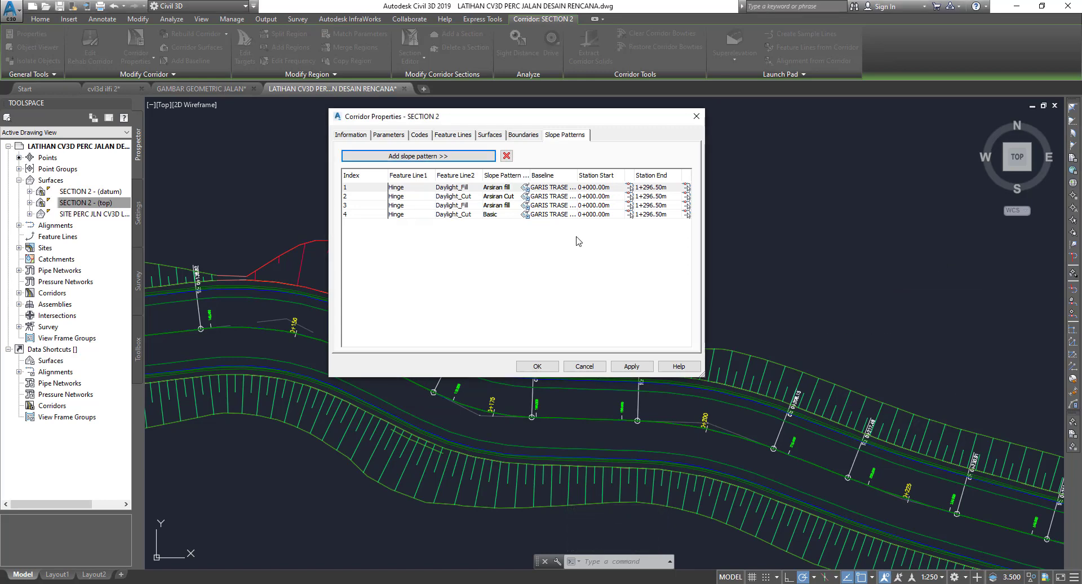
Assign the Arsiran Cut style to the Hinge–Daylight_Cut pattern and rebuild the corridor
{"action": "left_click", "coordinate": [522, 216]}
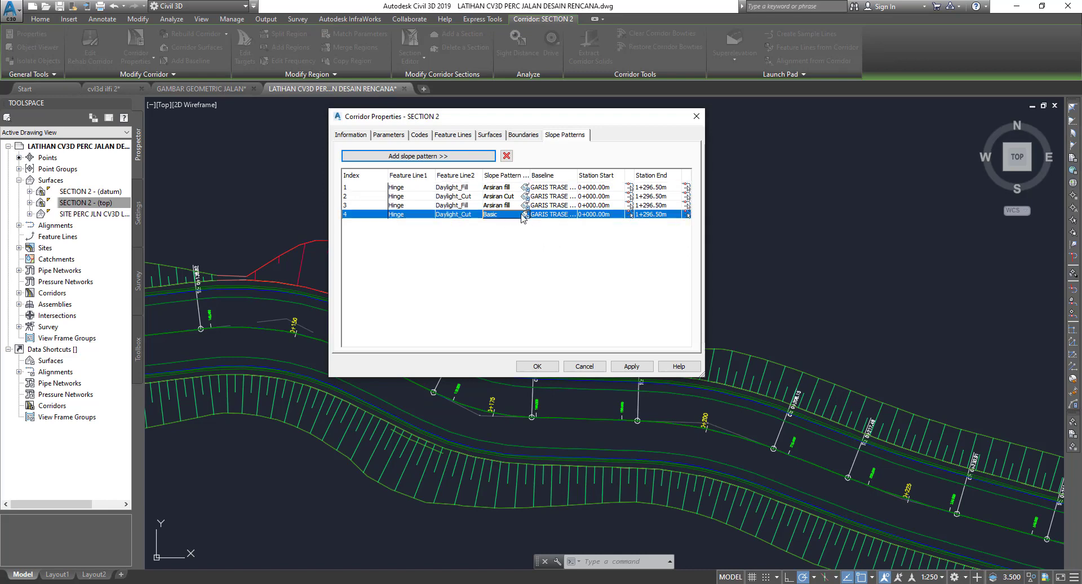
{"action": "left_click", "coordinate": [522, 216]}
{"action": "left_click", "coordinate": [561, 290]}
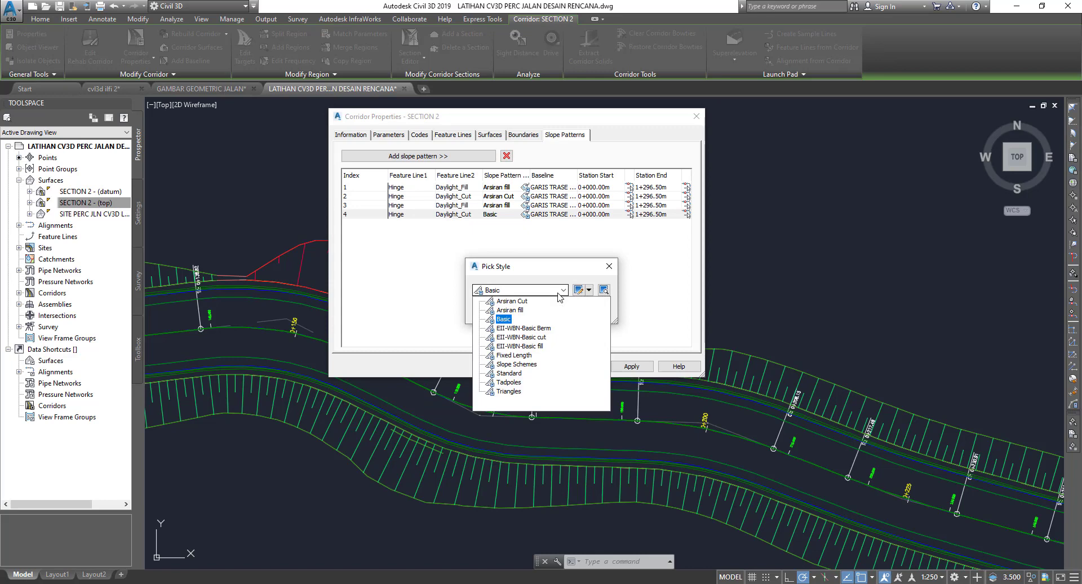
{"action": "left_click", "coordinate": [511, 301]}
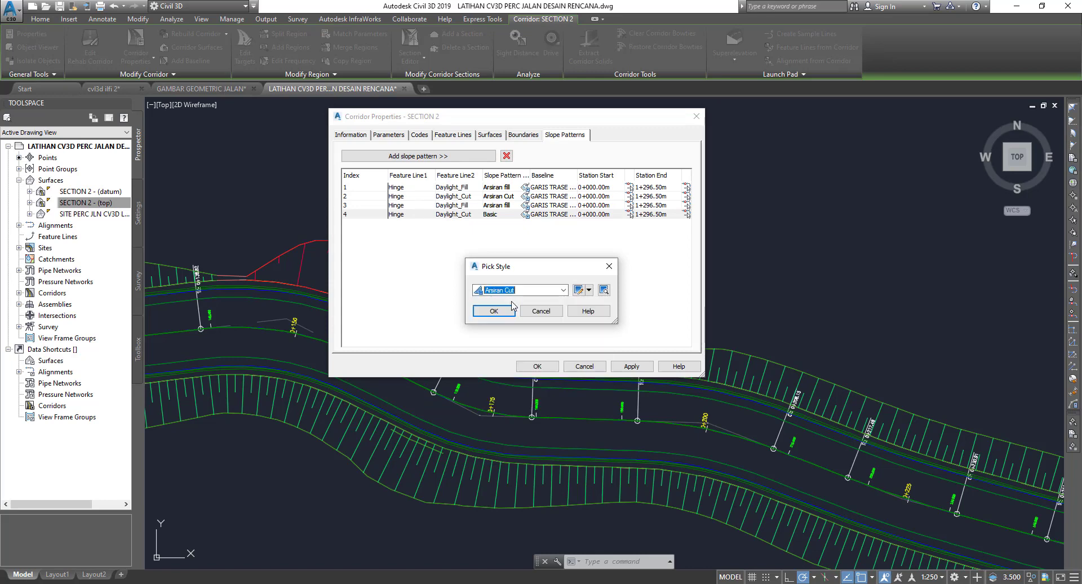
{"action": "left_click", "coordinate": [494, 311]}
{"action": "left_click", "coordinate": [632, 366]}
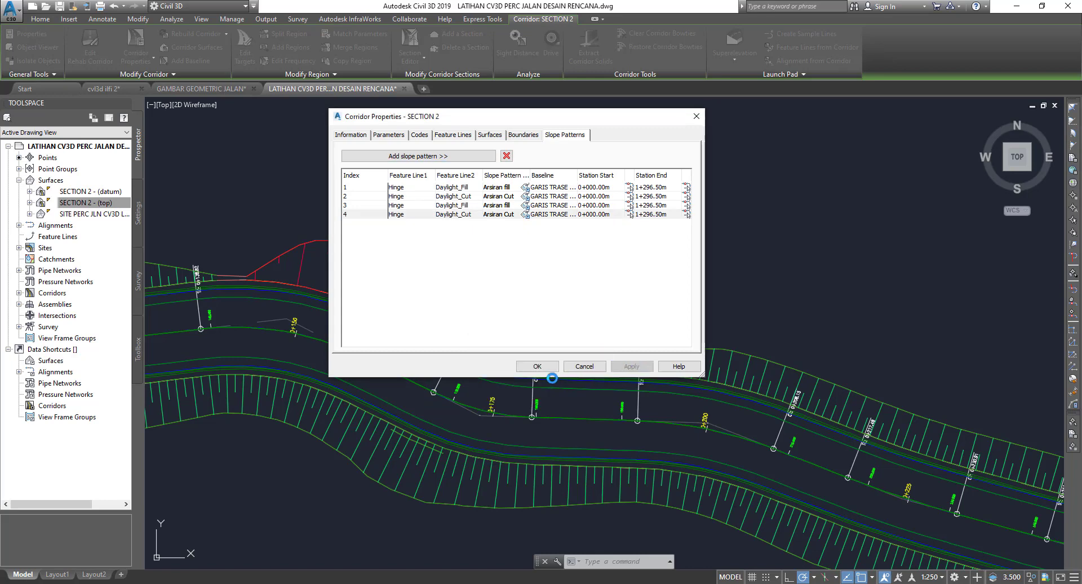
{"action": "left_click", "coordinate": [538, 368]}
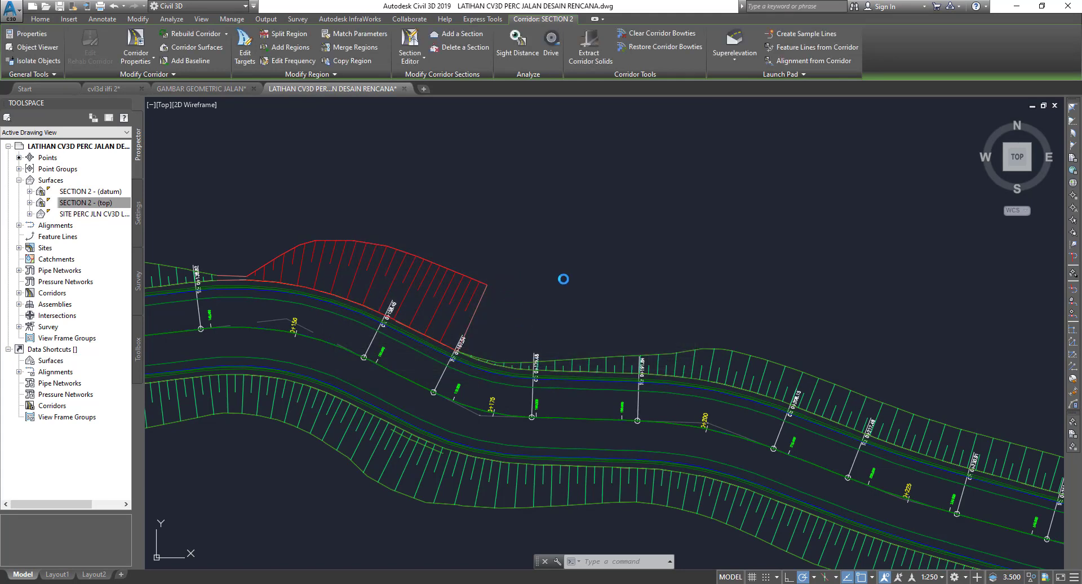
{"action": "key", "text": "Escape"}
{"action": "scroll", "coordinate": [558, 285], "scroll_direction": "down", "scroll_amount": 2}
{"action": "scroll", "coordinate": [557, 284], "scroll_direction": "down", "scroll_amount": 3}
{"action": "scroll", "coordinate": [556, 276], "scroll_direction": "down", "scroll_amount": 4}
{"action": "scroll", "coordinate": [556, 270], "scroll_direction": "down", "scroll_amount": 1}
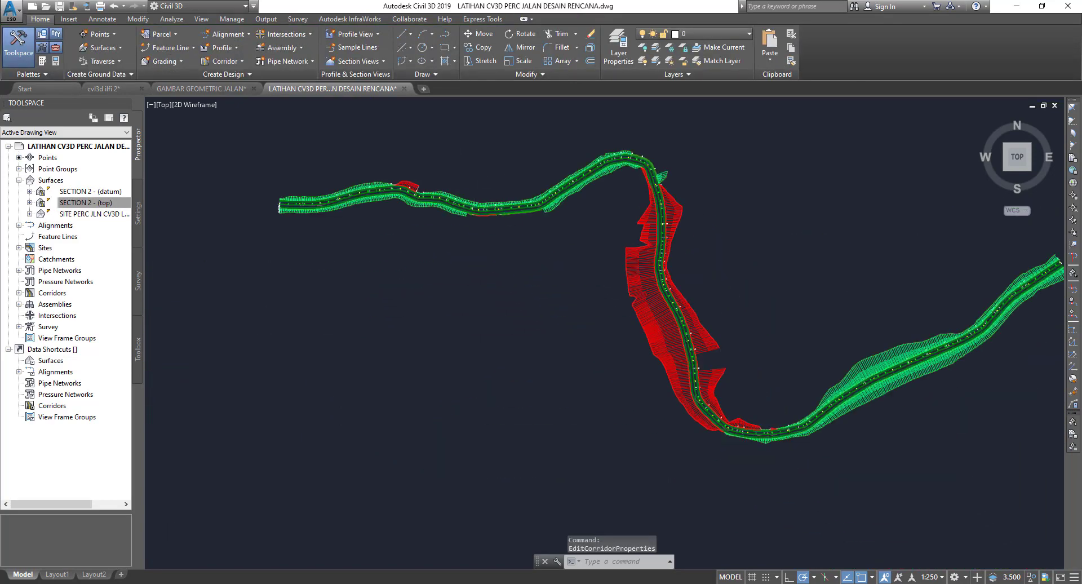
{"action": "scroll", "coordinate": [648, 391], "scroll_direction": "up", "scroll_amount": 8}
{"action": "scroll", "coordinate": [633, 391], "scroll_direction": "down", "scroll_amount": 7}
{"action": "scroll", "coordinate": [694, 415], "scroll_direction": "down", "scroll_amount": 3}
{"action": "scroll", "coordinate": [687, 379], "scroll_direction": "up", "scroll_amount": 4}
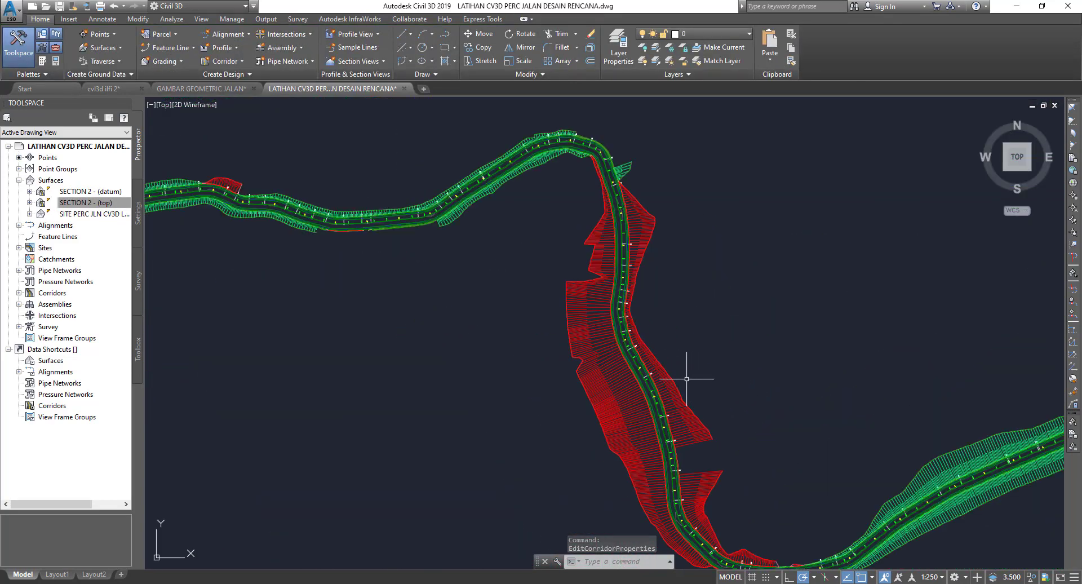
{"action": "middle_click_drag", "start_coordinate": [624, 389], "coordinate": [618, 362]}
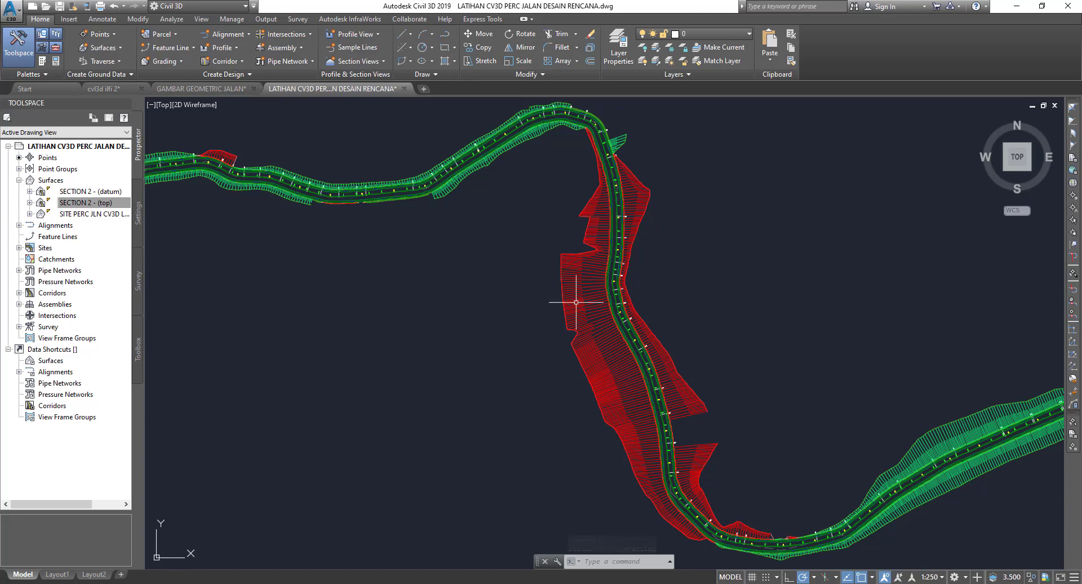
{"action": "middle_click_drag", "start_coordinate": [496, 295], "coordinate": [499, 313]}
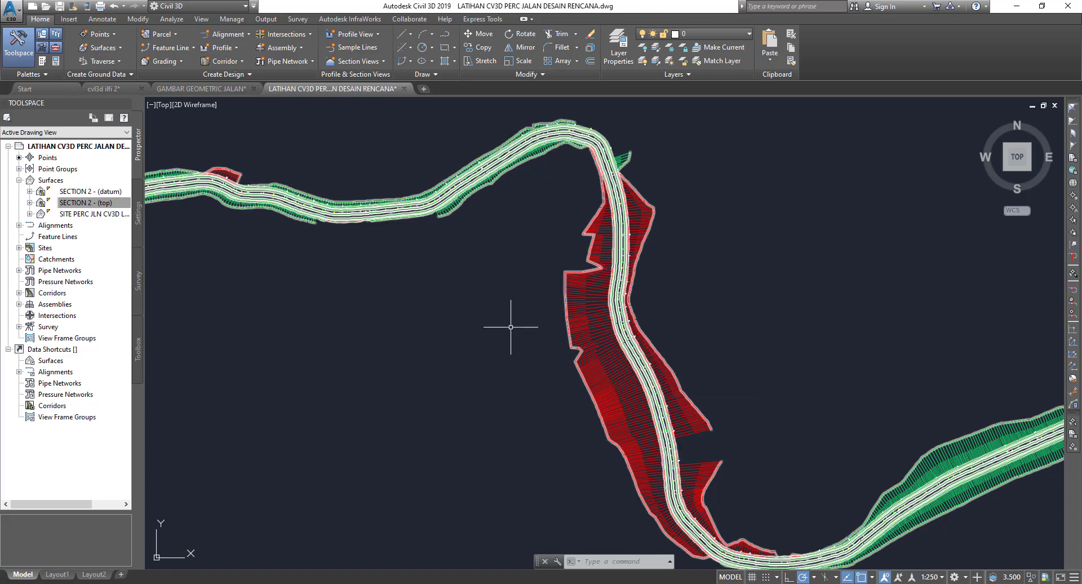
{"action": "middle_click_drag", "start_coordinate": [466, 338], "coordinate": [475, 346]}
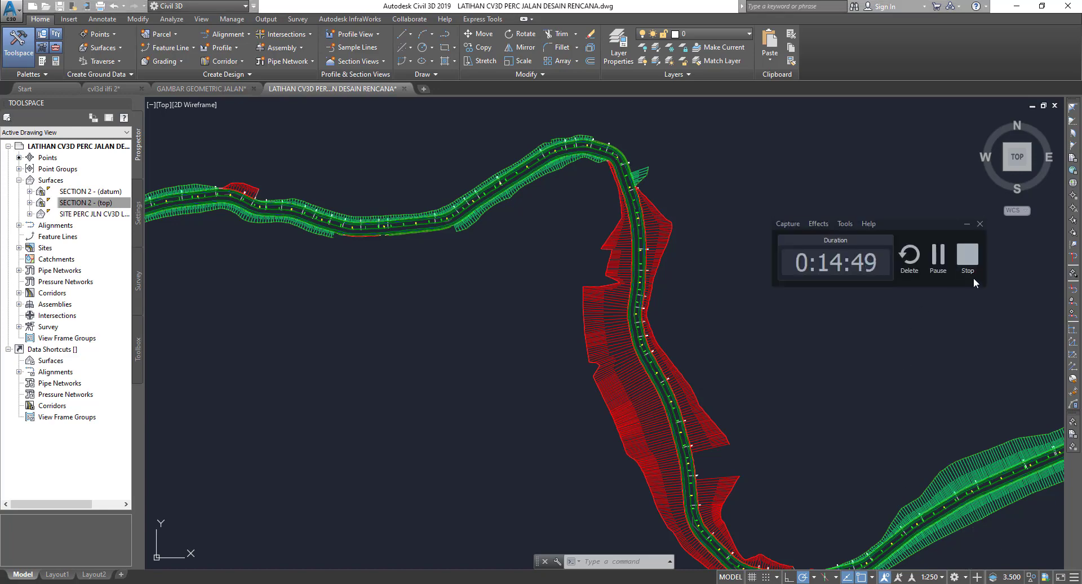
{"action": "left_click", "coordinate": [970, 262]}
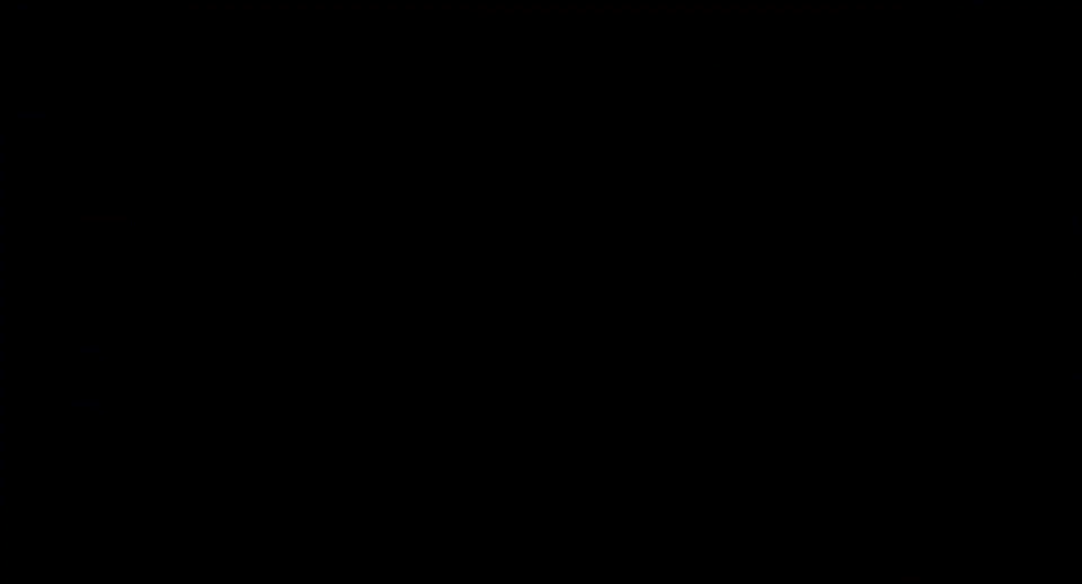